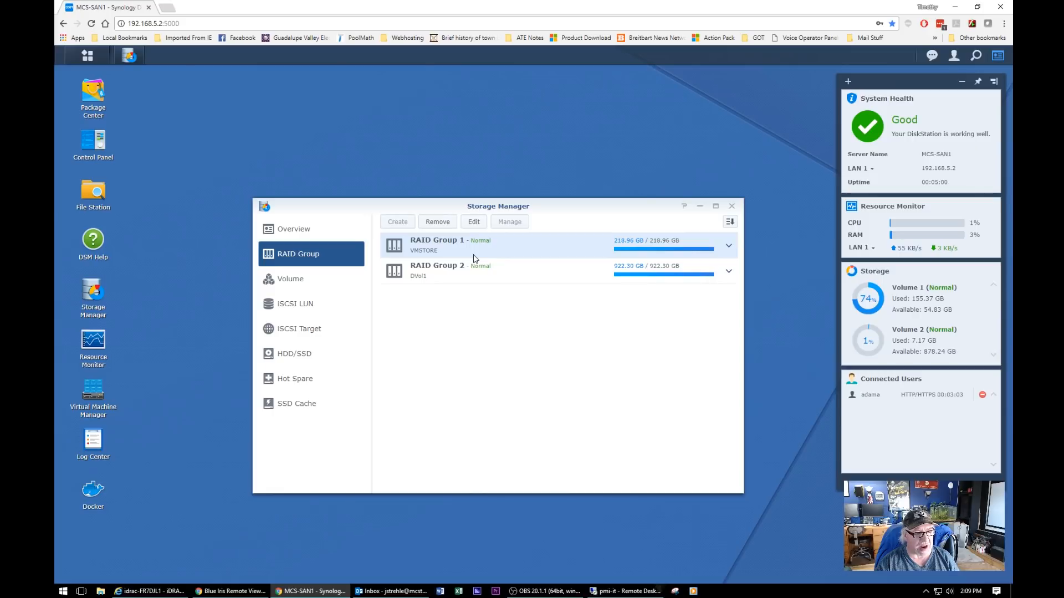
Examine the RAID type, capacity and disk details of RAID Group 1 in Storage Manager, then collapse its details
click(732, 248)
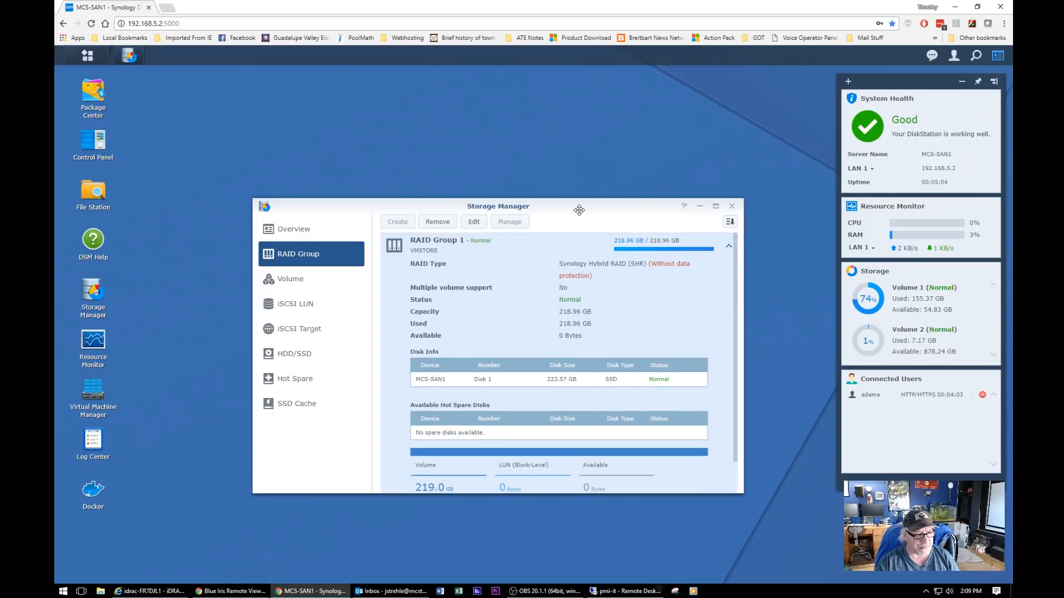
drag(579, 210, 588, 139)
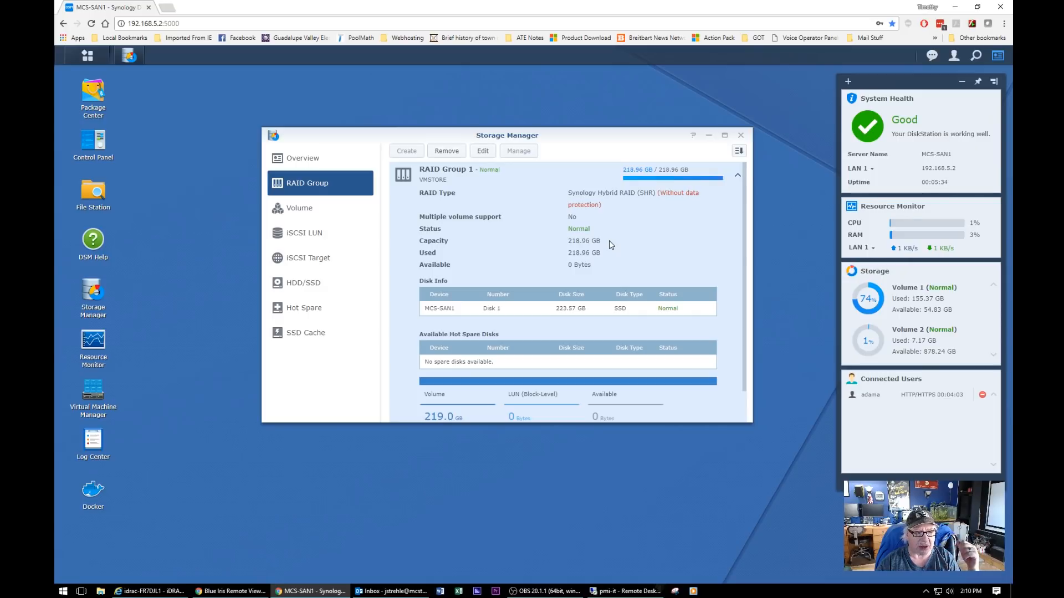
click(739, 180)
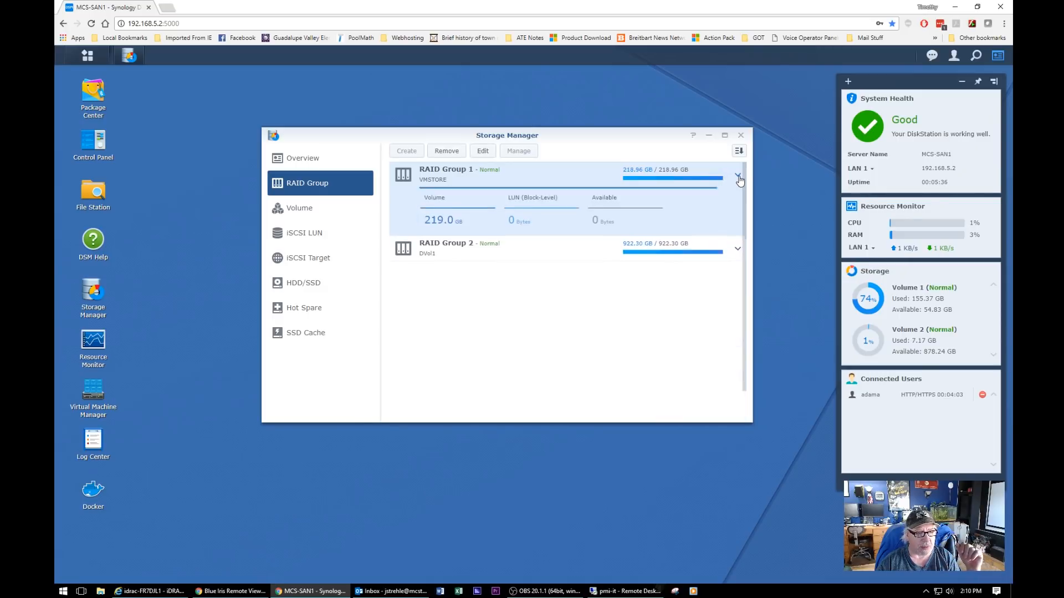
click(738, 202)
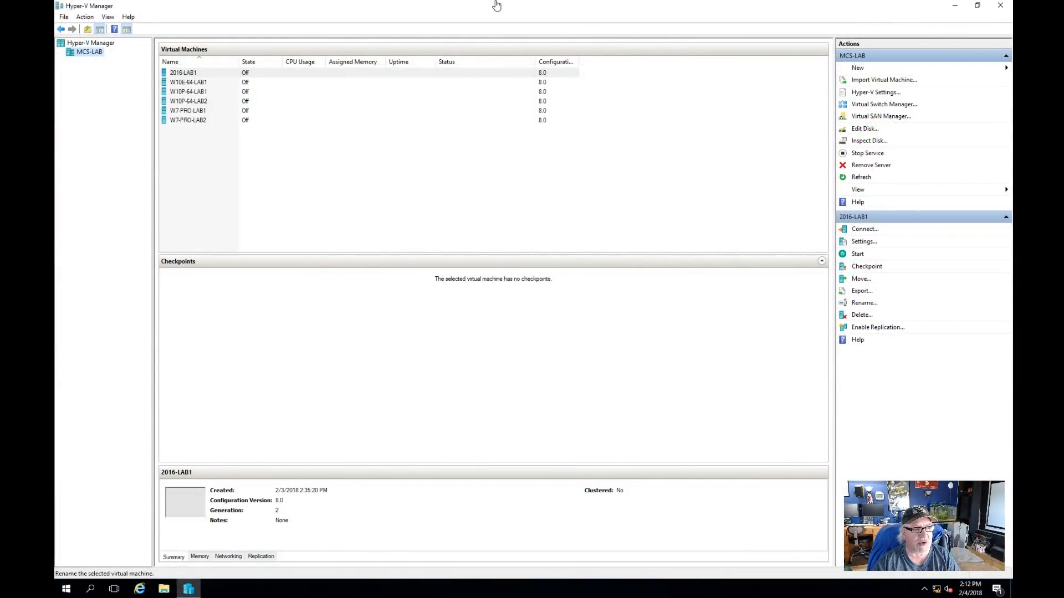
Start the 2016-LAB1 virtual machine on the MCS-LAB host in Hyper-V Manager
mouse_move(496, 4)
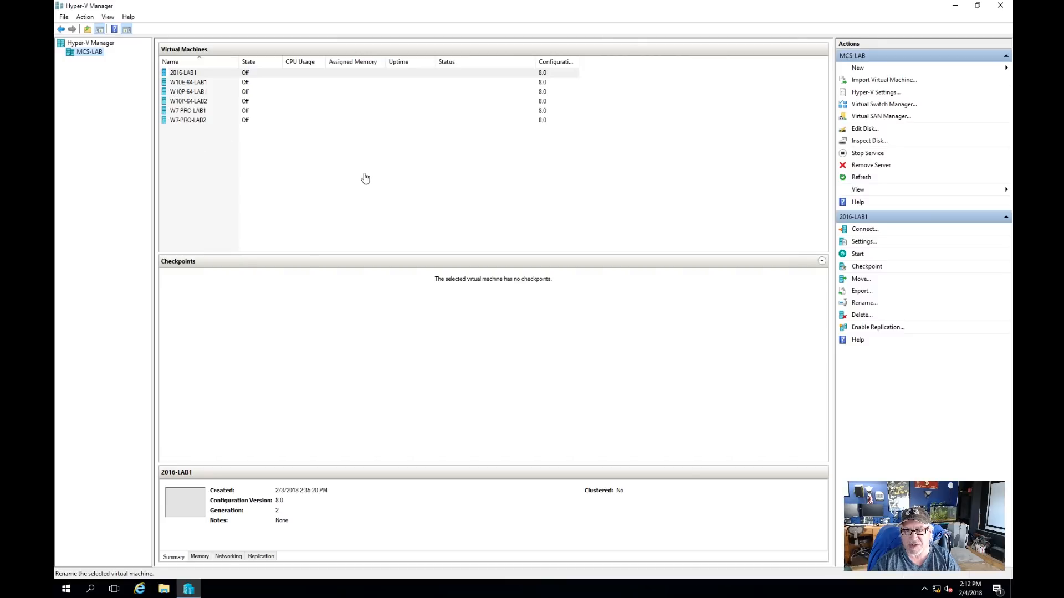
click(364, 176)
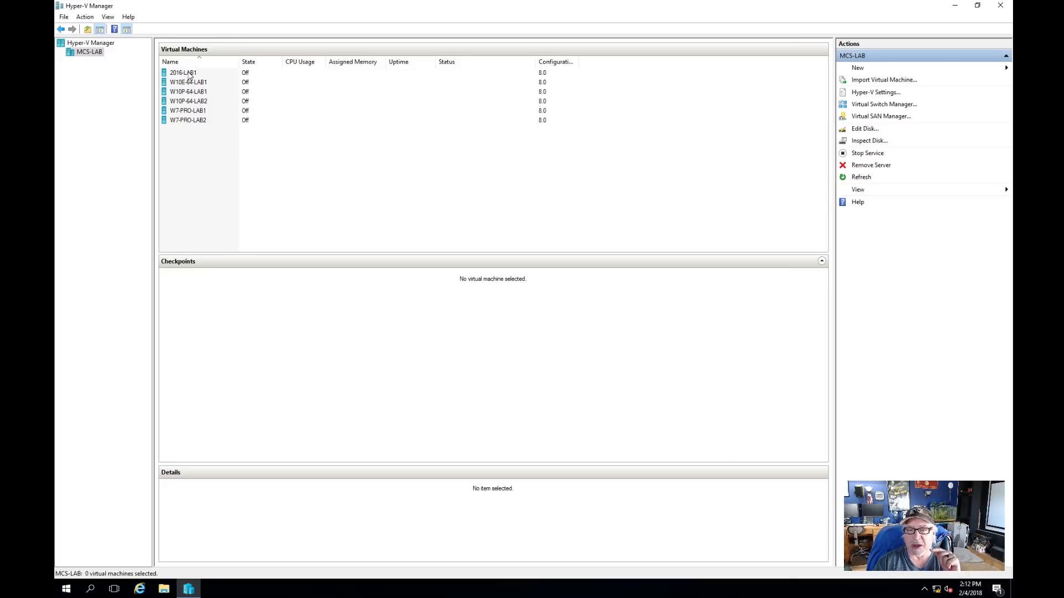
click(190, 76)
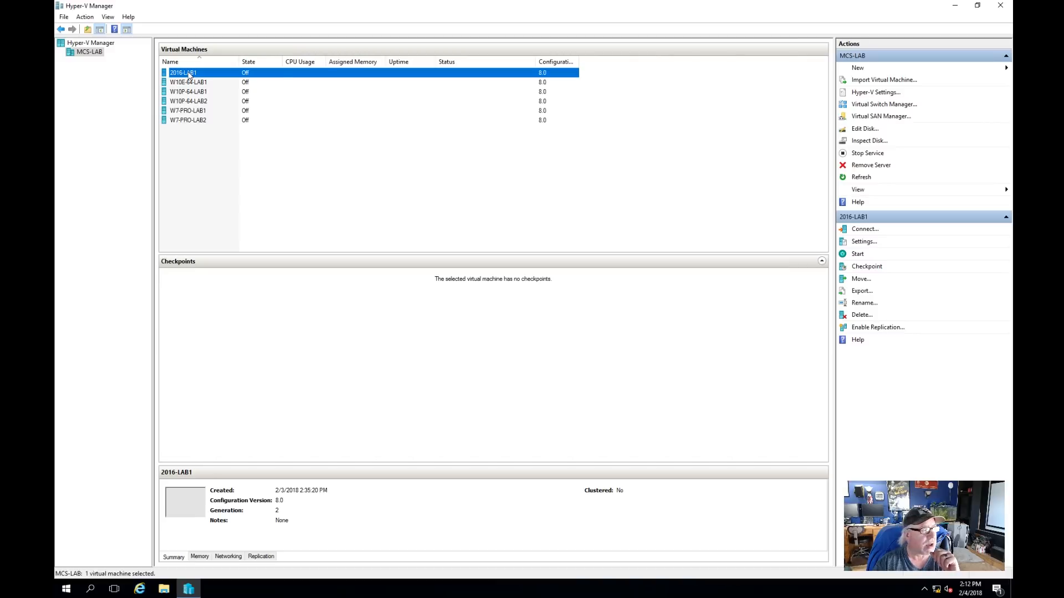
right_click(189, 76)
click(210, 104)
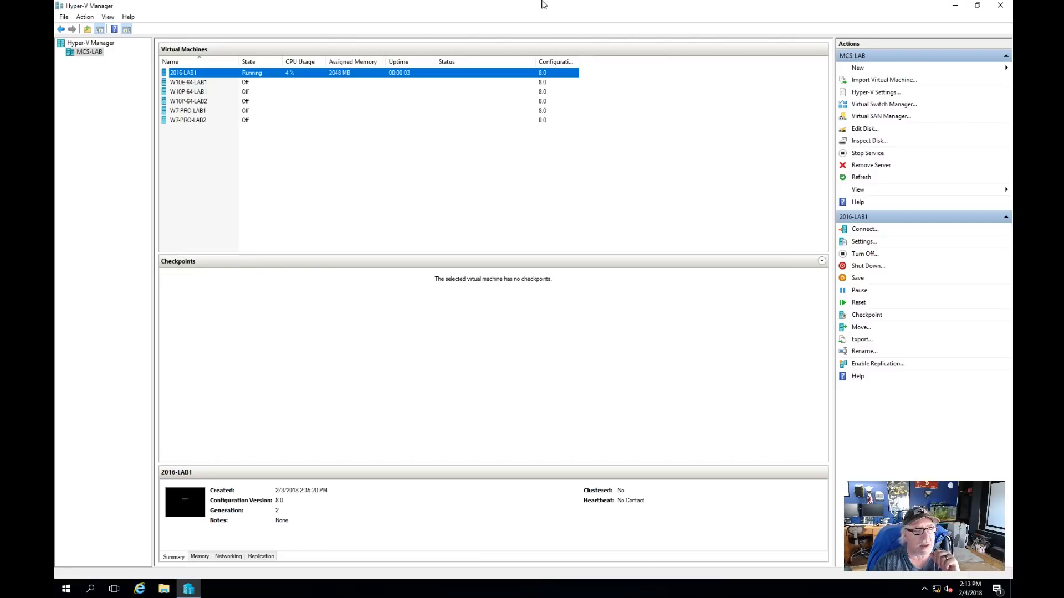
Switch to the Synology Resource Monitor and examine the iSCSI performance charts for the HyperV LUN
mouse_move(566, 4)
click(632, 6)
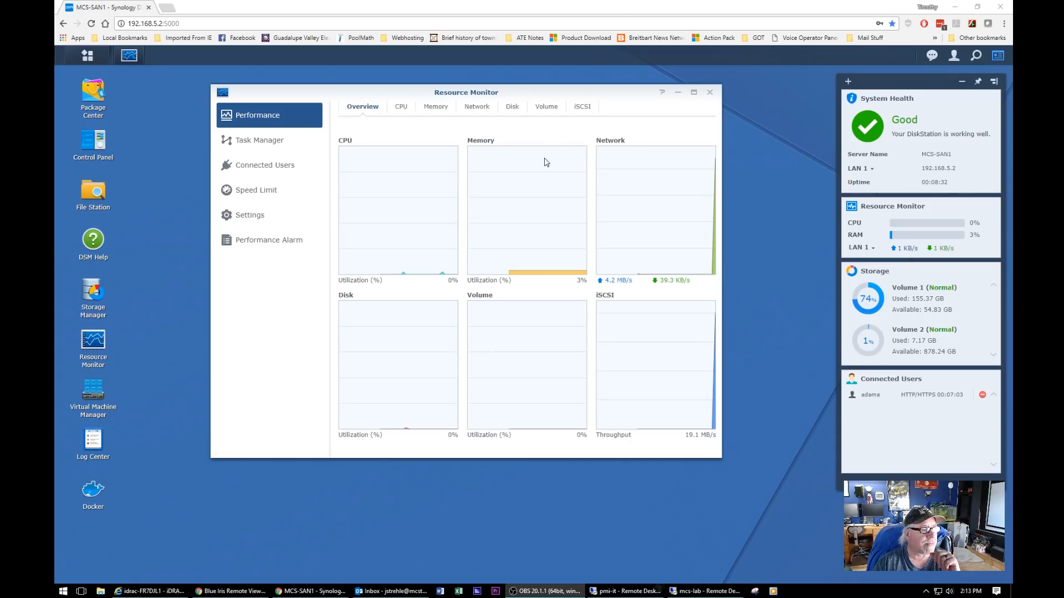
click(581, 107)
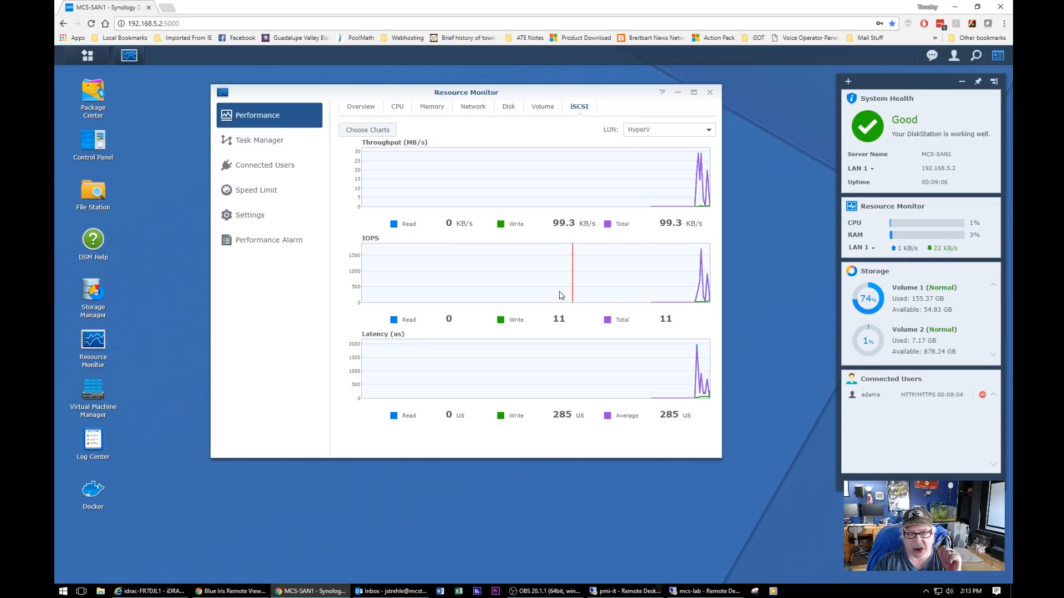
Switch to the mcs-lab remote session, sign in to 2016-LAB1 with the account password, and close its connection window
click(684, 590)
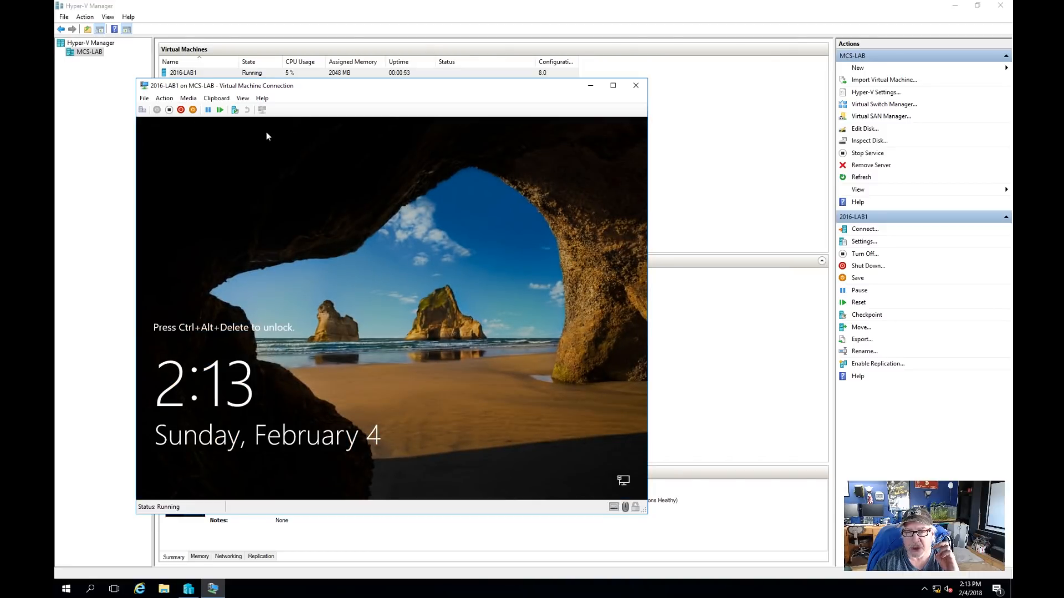
click(142, 110)
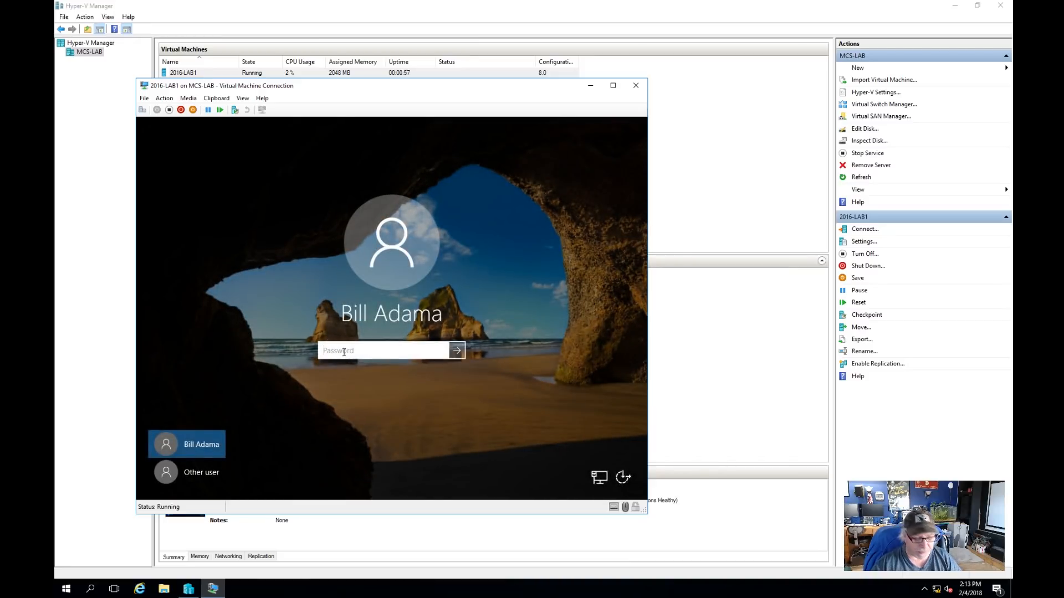
text(*****)
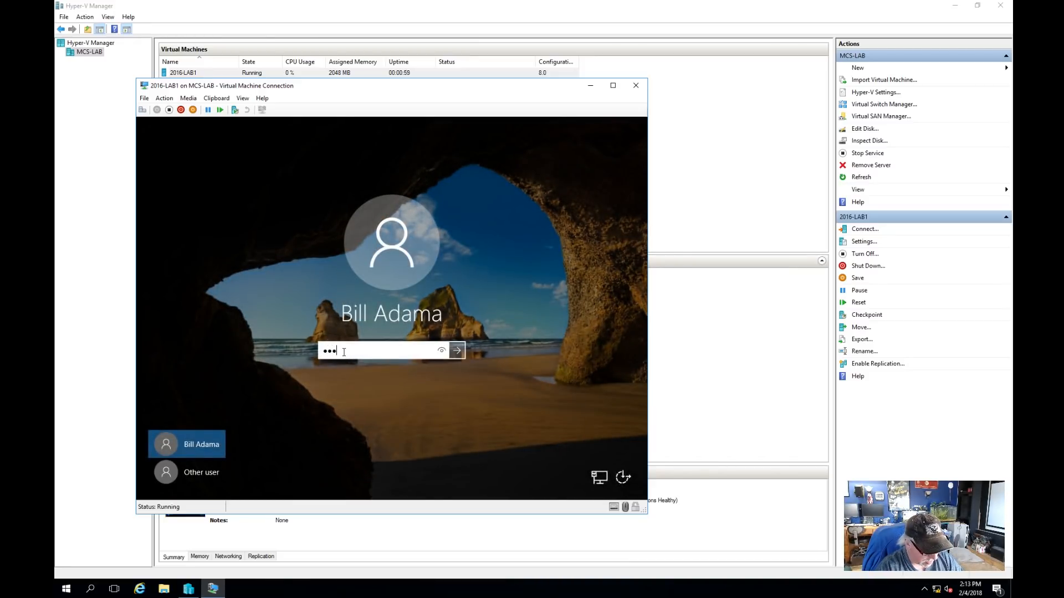
text(***)
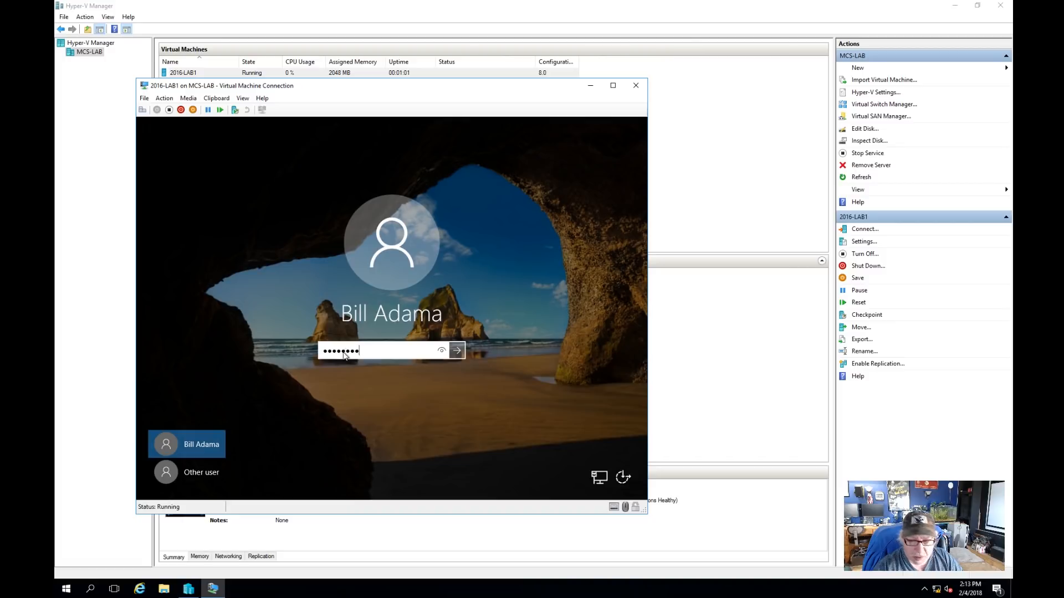
key(Return)
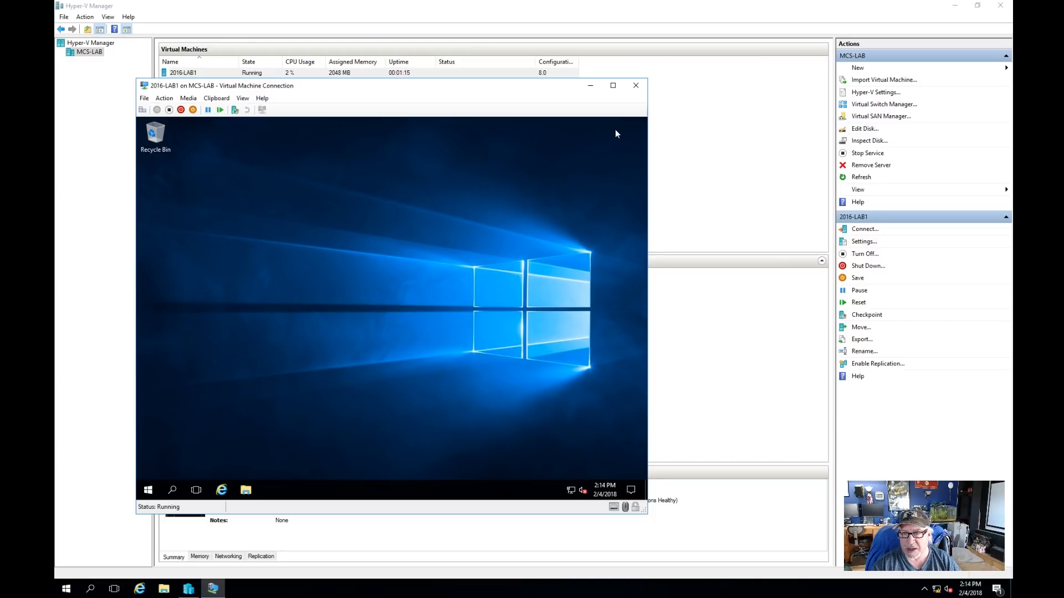
click(635, 85)
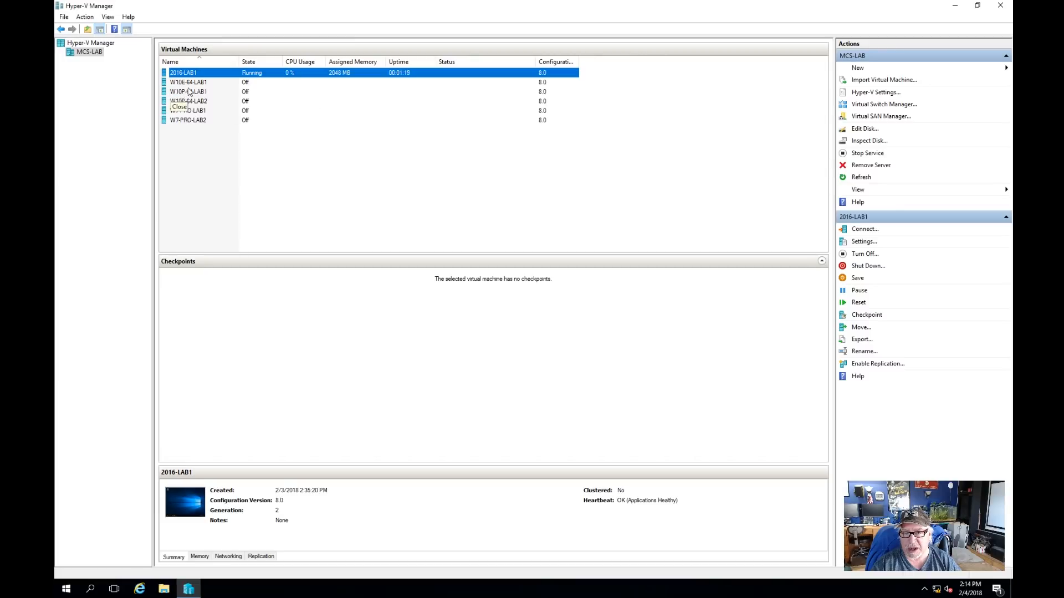
Connect to the W10E-64-LAB1 virtual machine and start it
click(191, 83)
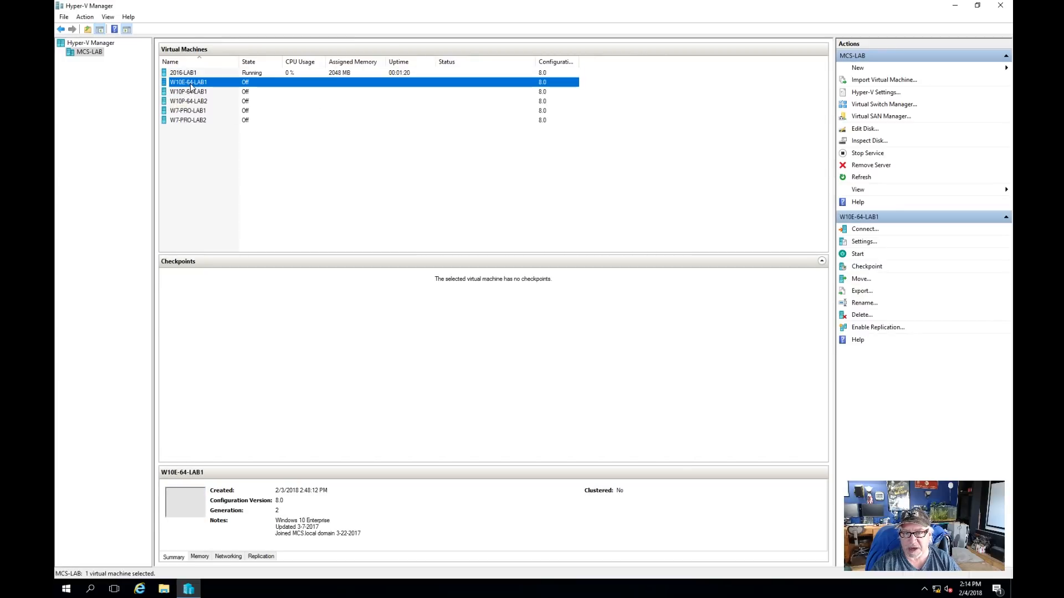
double_click(190, 86)
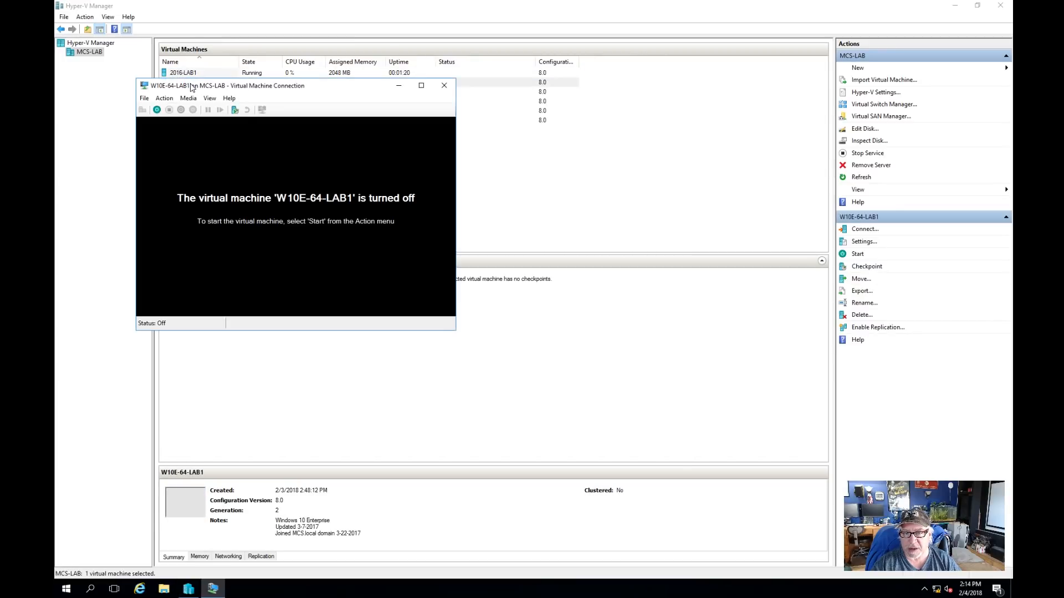
click(156, 110)
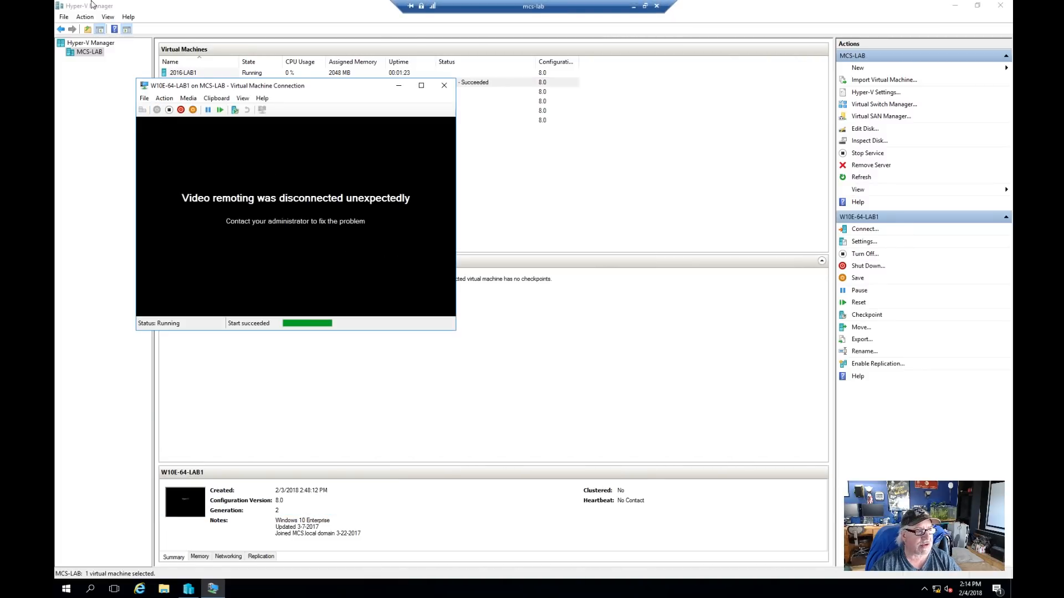
Switch to the Synology Resource Monitor and inspect iSCSI throughput and IOPS while W10E-64-LAB1 boots
click(632, 5)
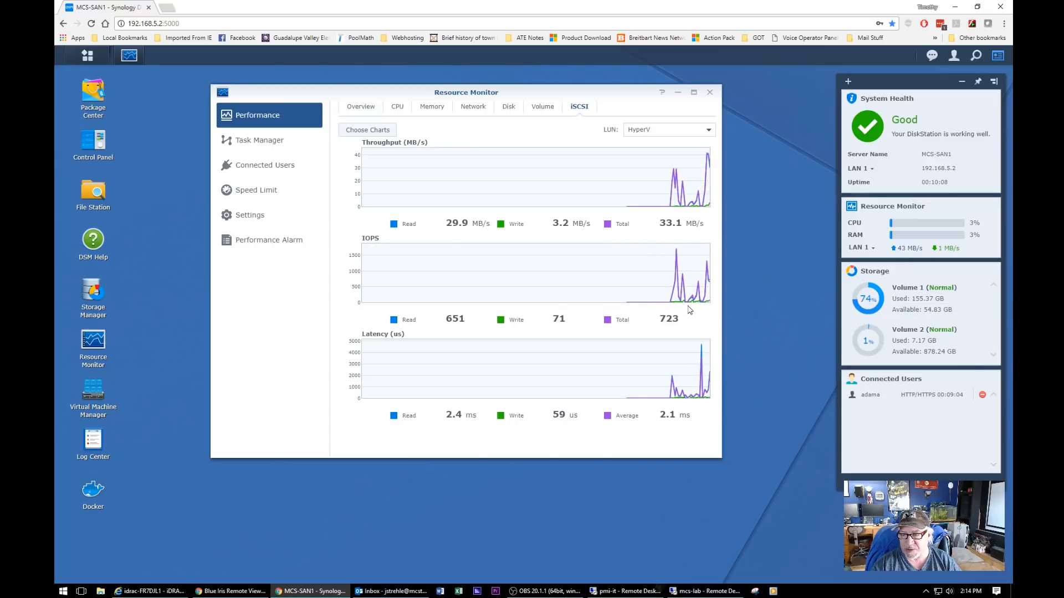
mouse_move(698, 180)
mouse_move(693, 277)
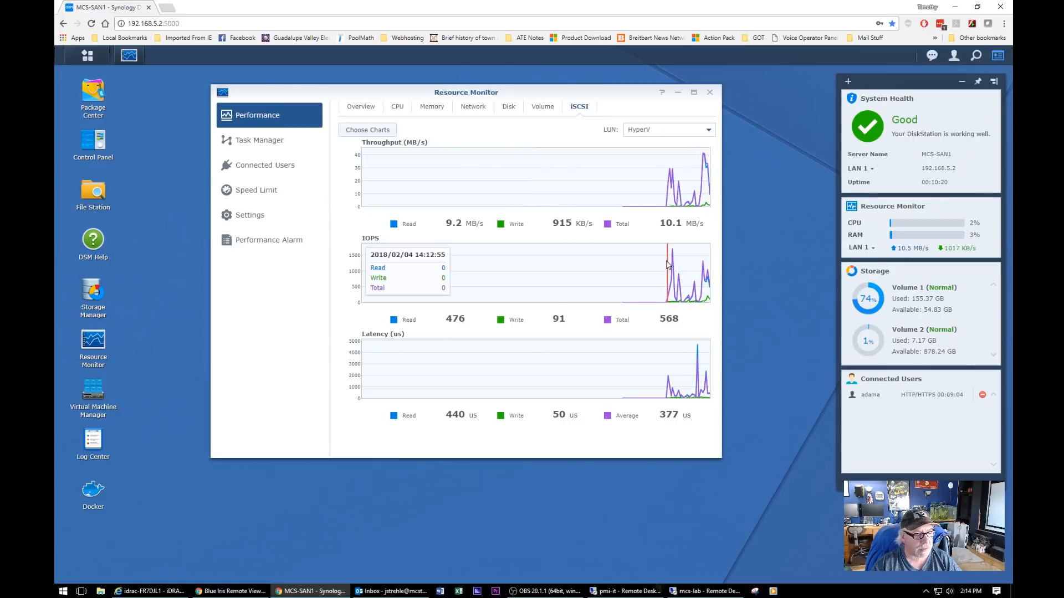
Switch to the mcs-lab remote session and sign in to W10E-64-LAB1 with the account password
click(683, 593)
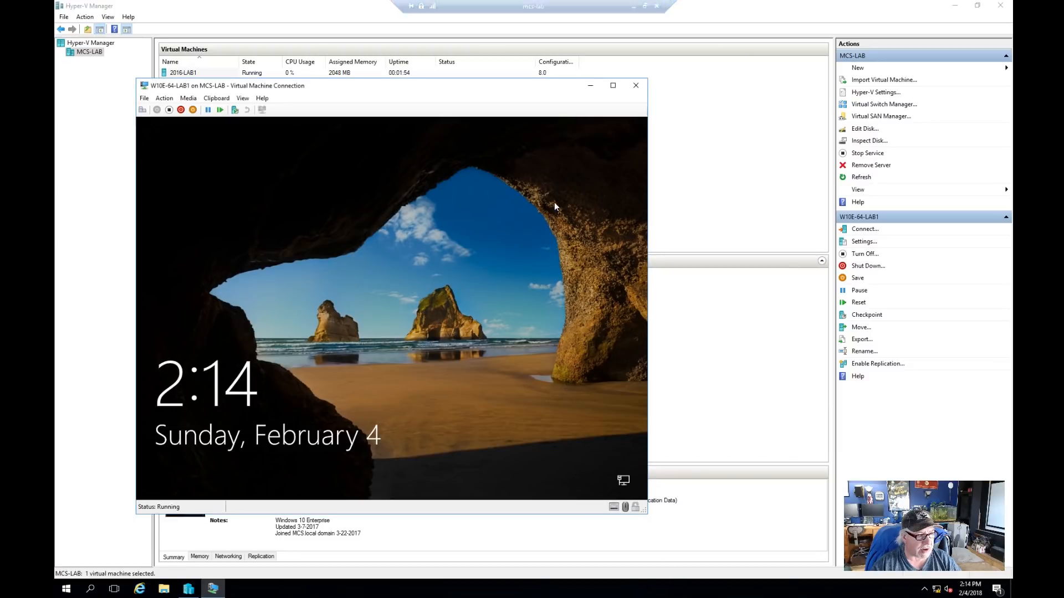
click(144, 111)
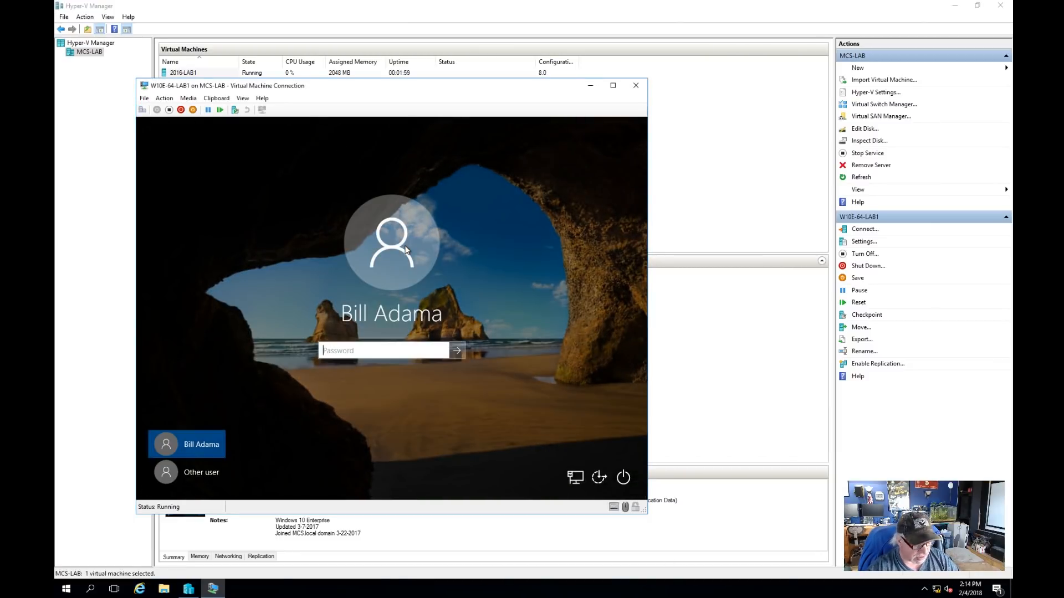
text(••)
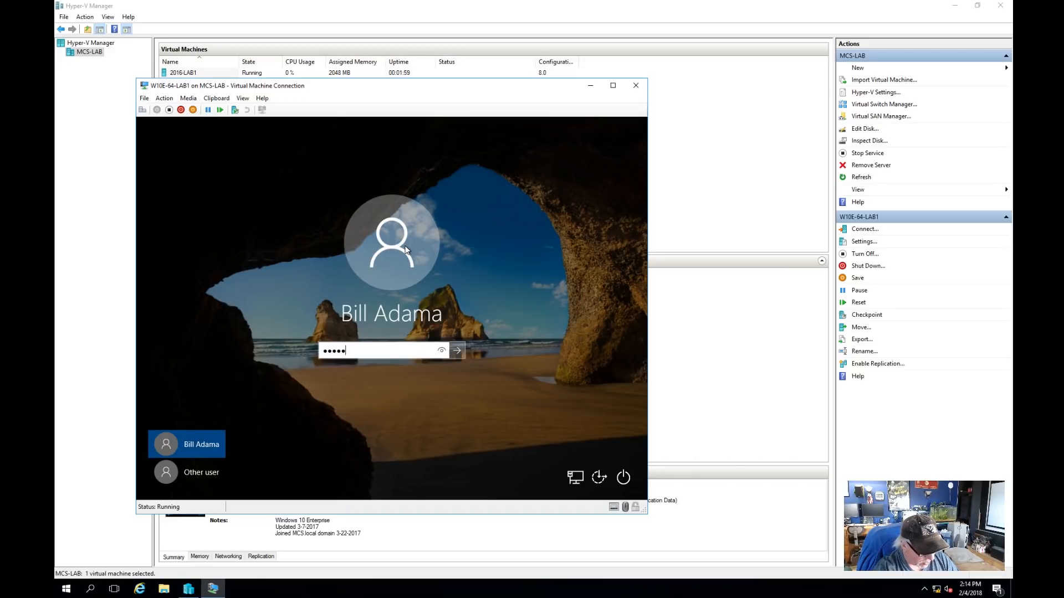
key(Return)
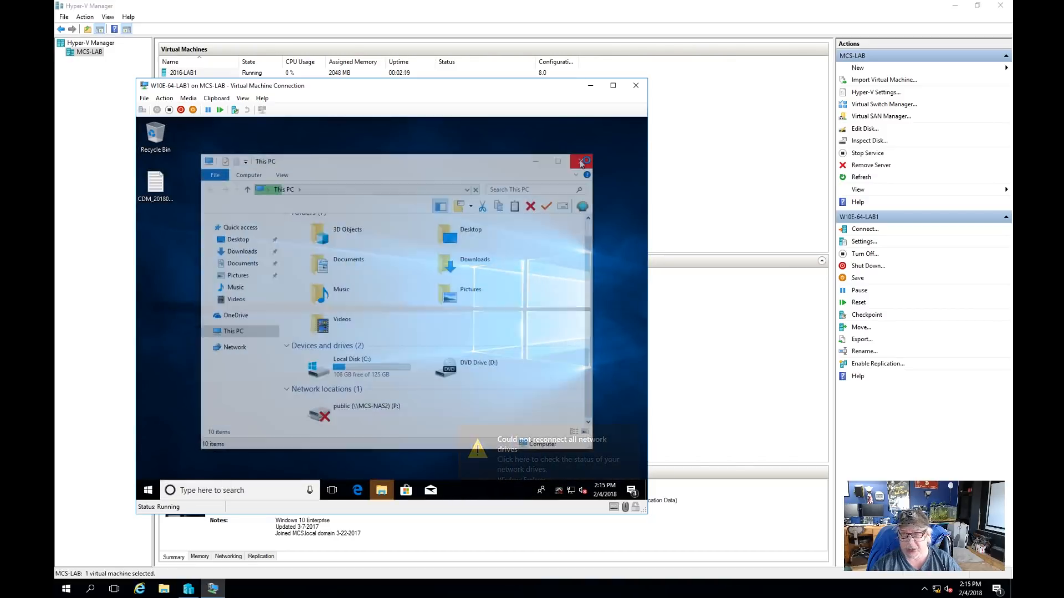
Close File Explorer and the W10E-64-LAB1 connection window, and switch to the Synology iSCSI performance charts
click(580, 160)
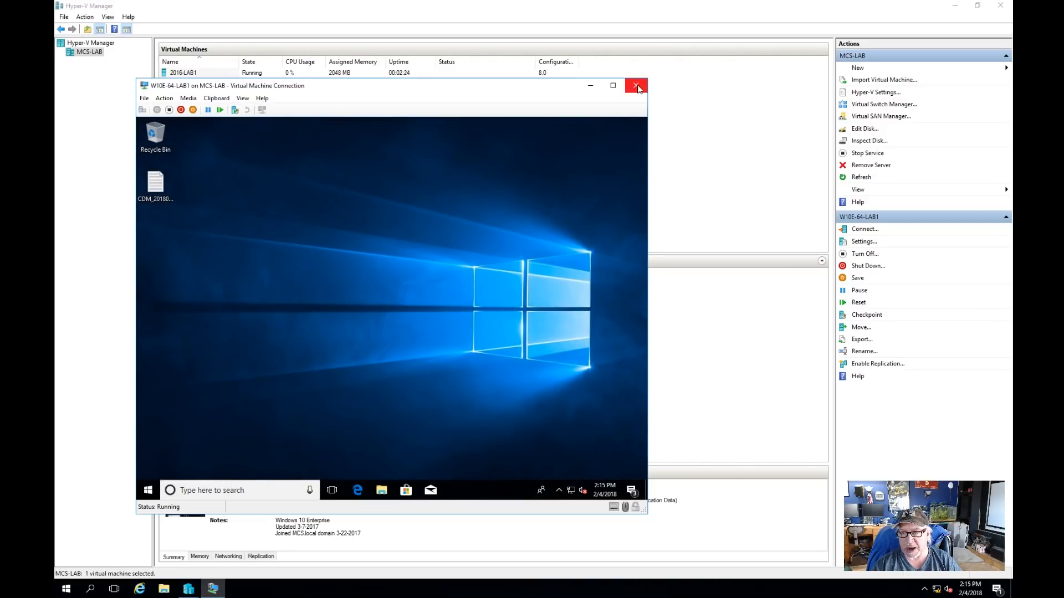
click(636, 86)
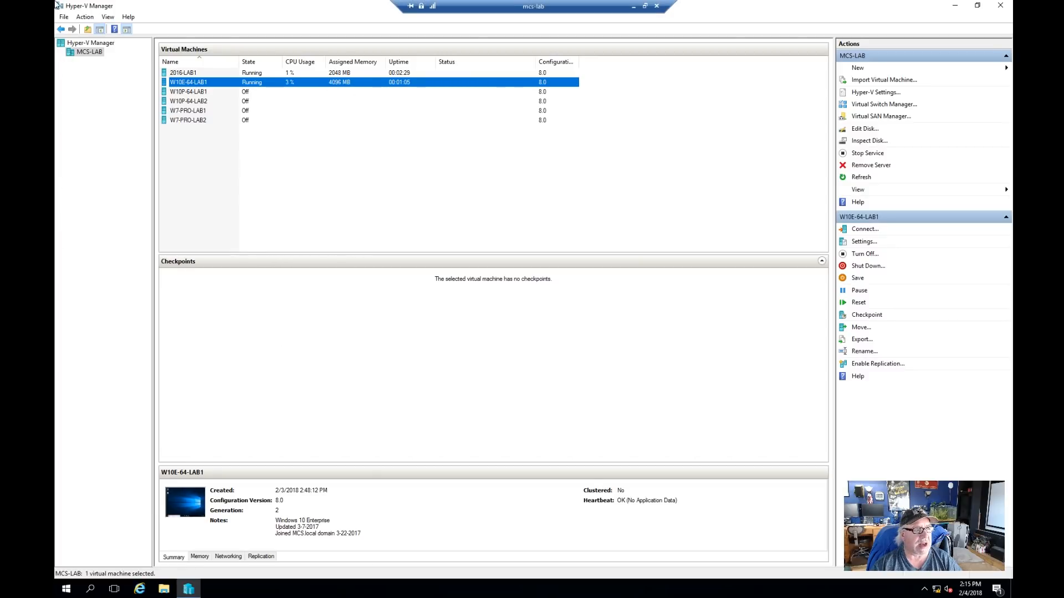
click(633, 6)
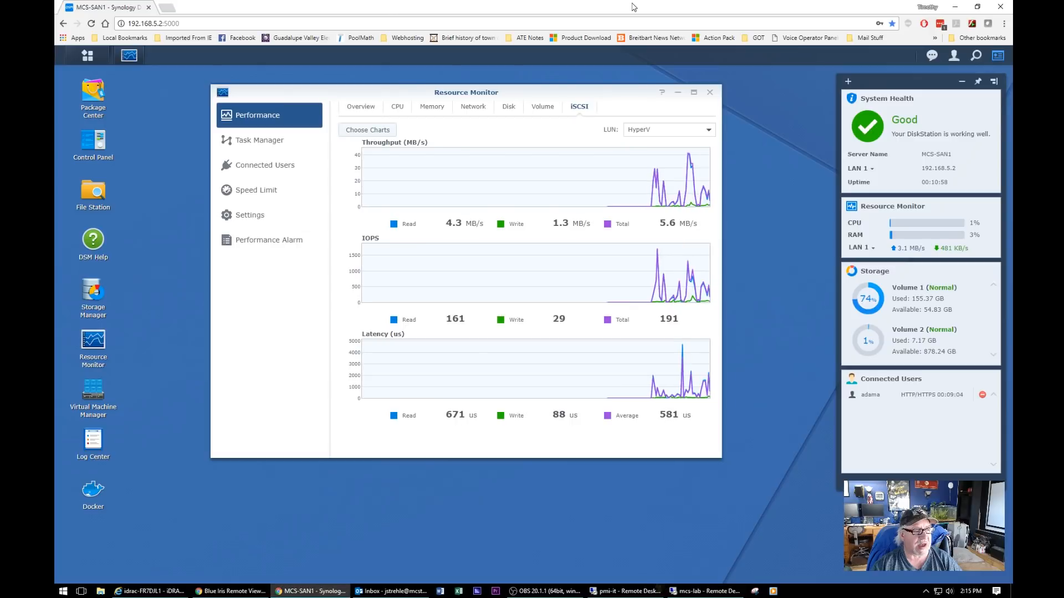
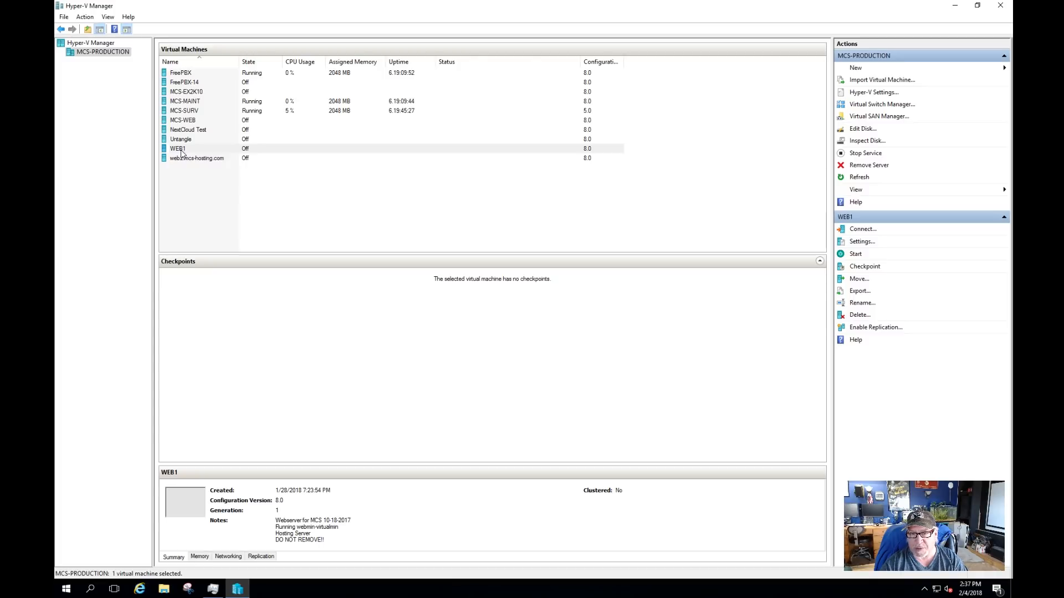
Open the settings of the WEB1 virtual machine and check the virtual hard disk path of its IDE Controller 0 drive
click(182, 150)
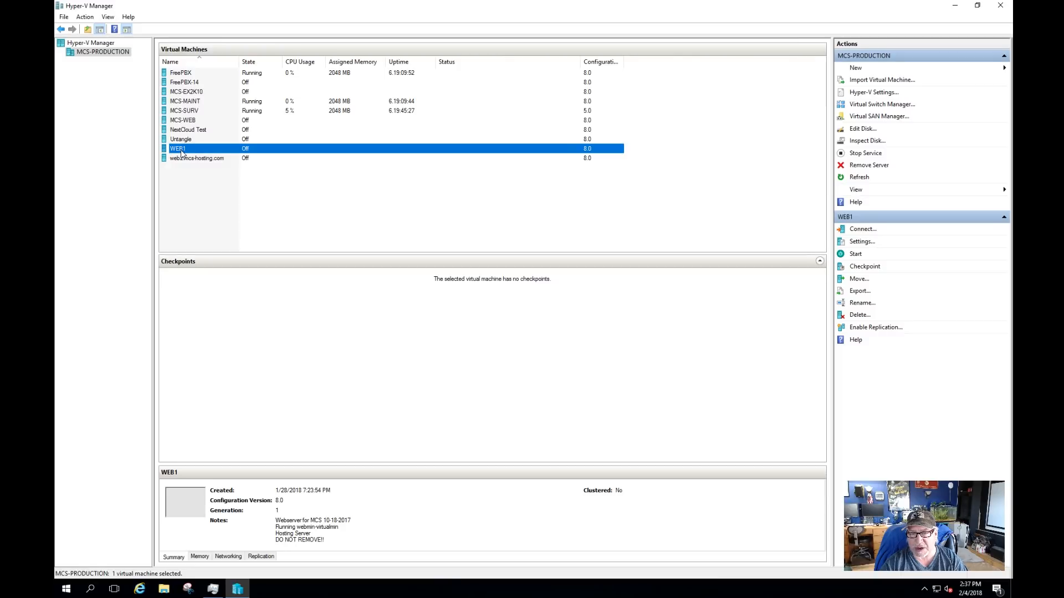
right_click(182, 153)
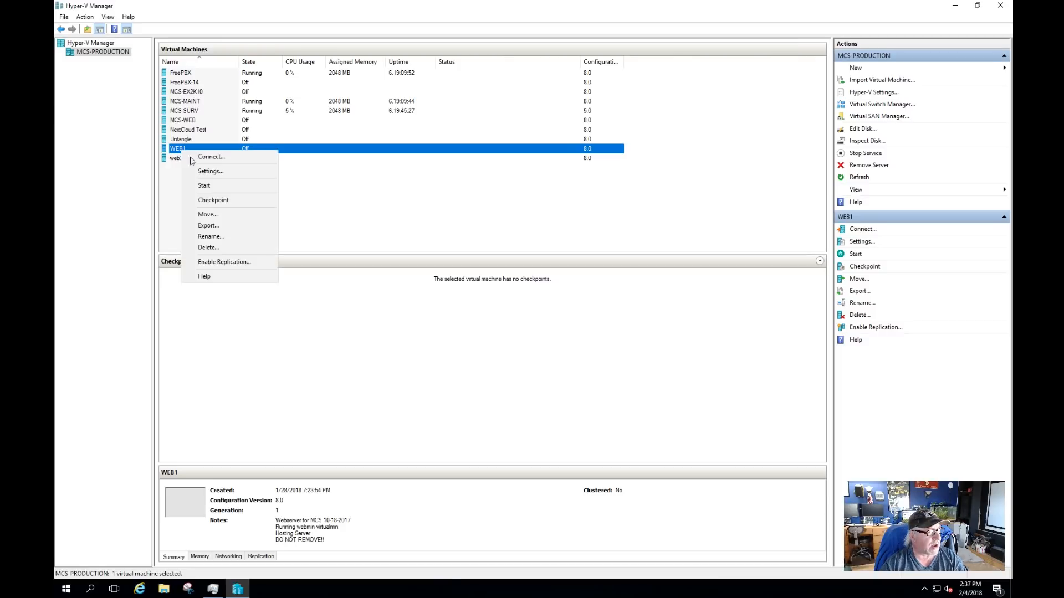
click(207, 173)
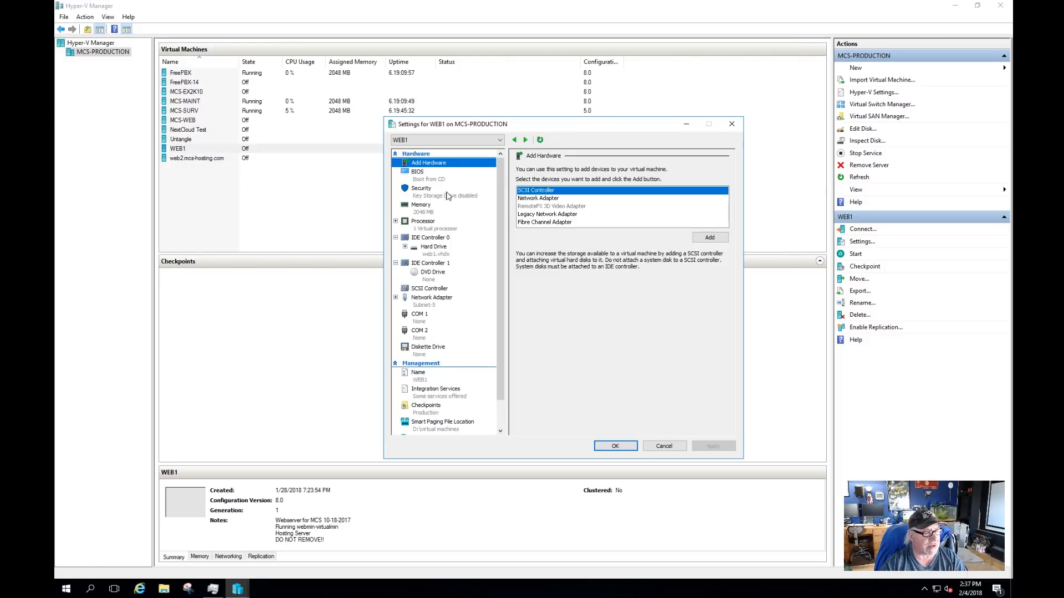
click(435, 254)
click(535, 252)
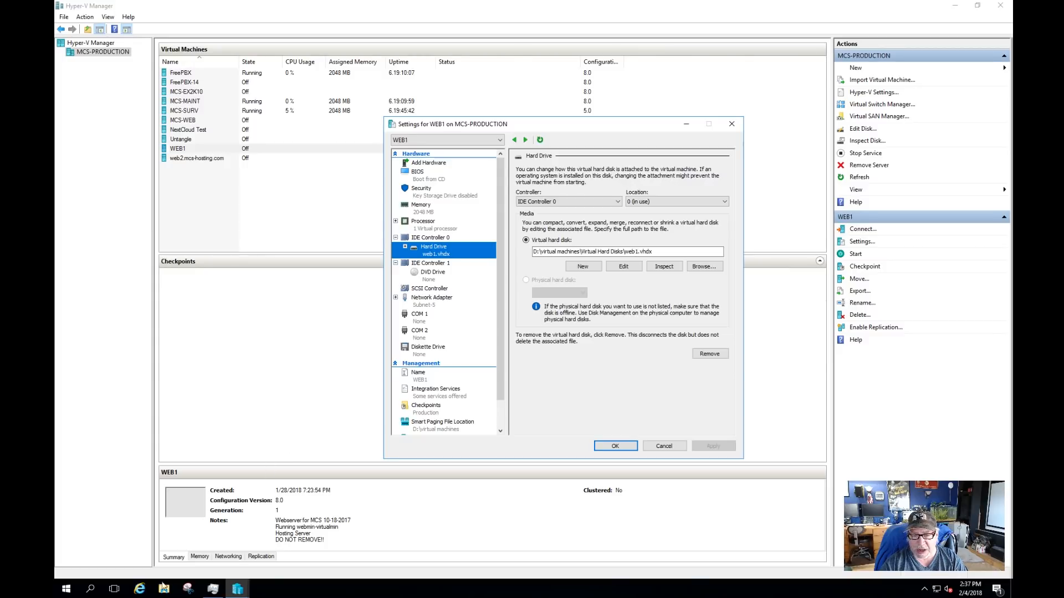
Open File Explorer on the production host and view the drives under This PC
click(164, 590)
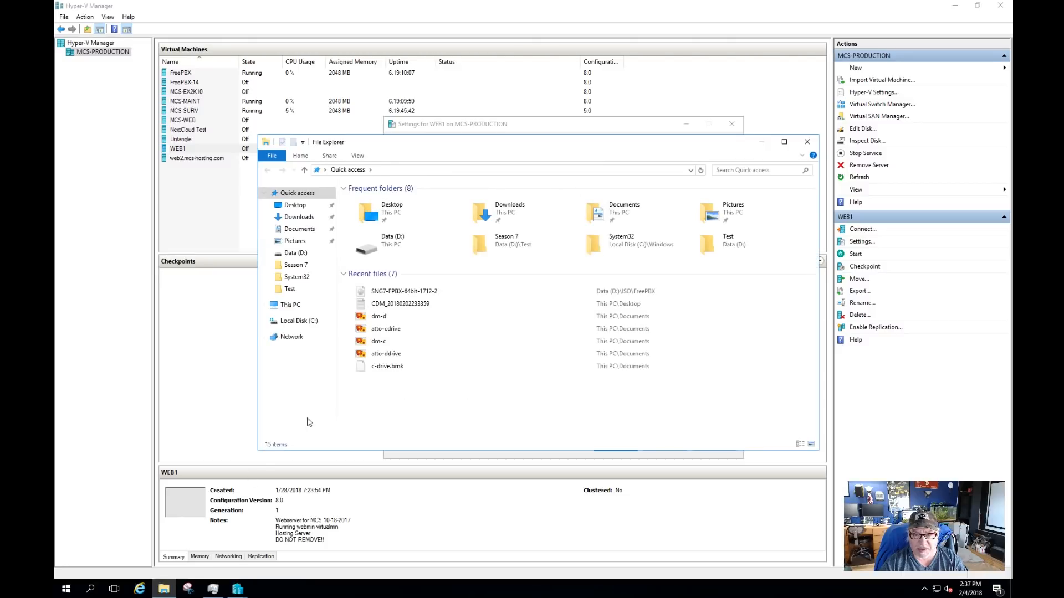
click(289, 304)
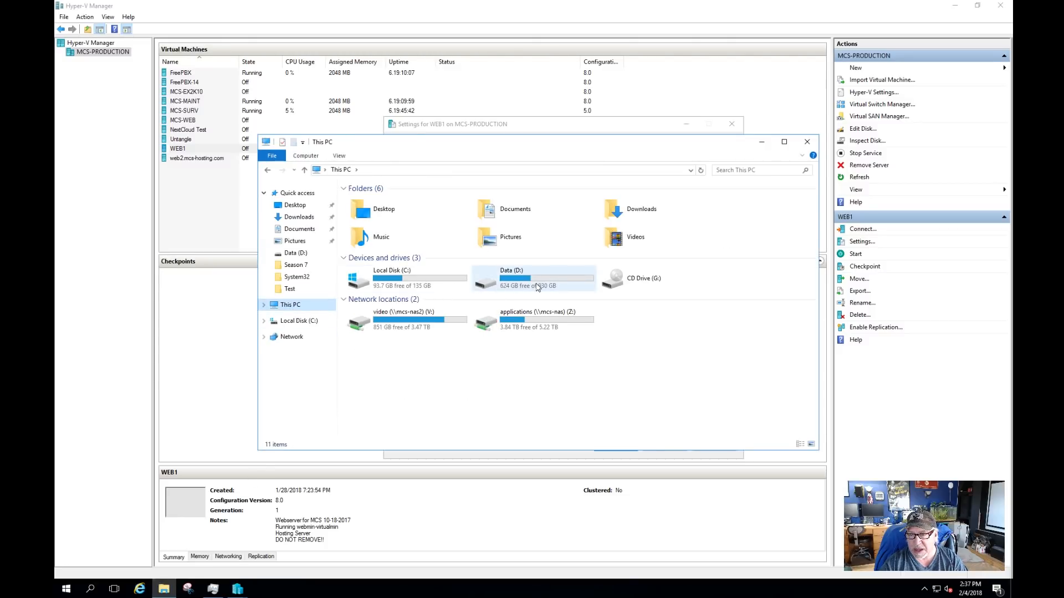
Check the folders stored on the production host's Data (D:) drive, and close File Explorer
click(537, 287)
double_click(531, 287)
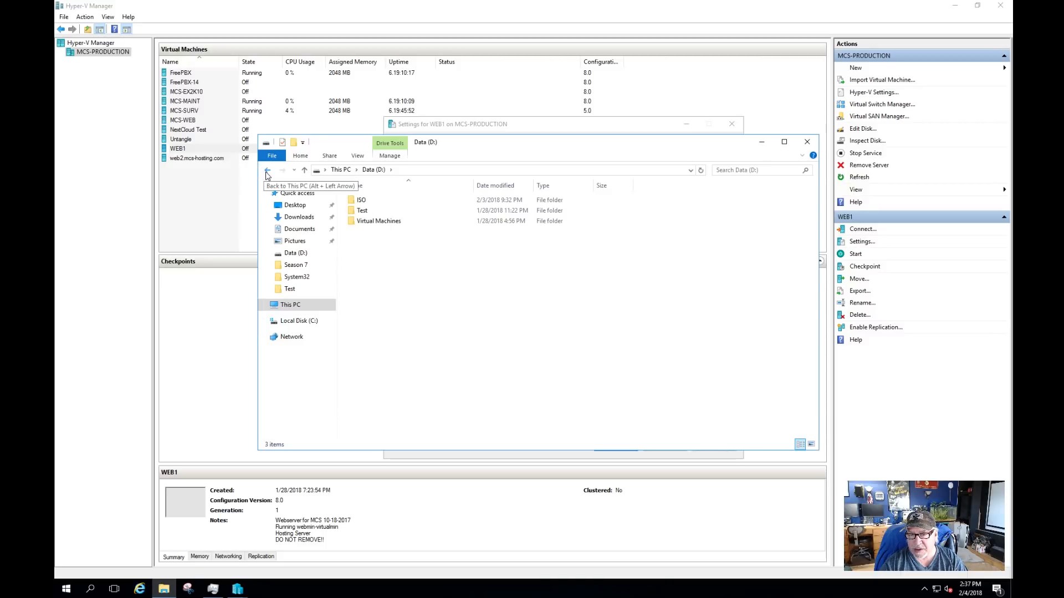
click(267, 171)
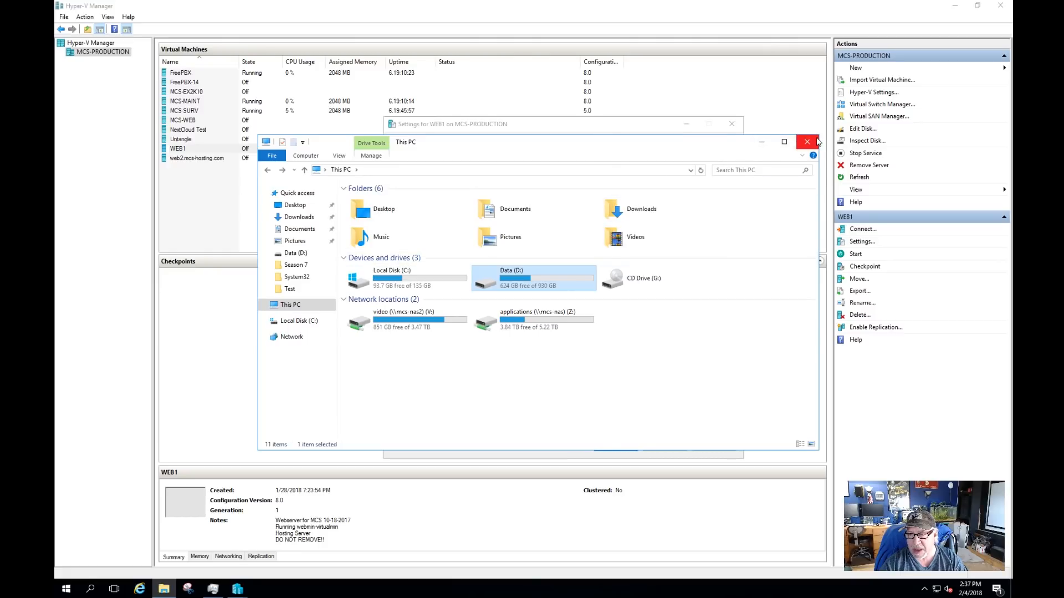
click(807, 142)
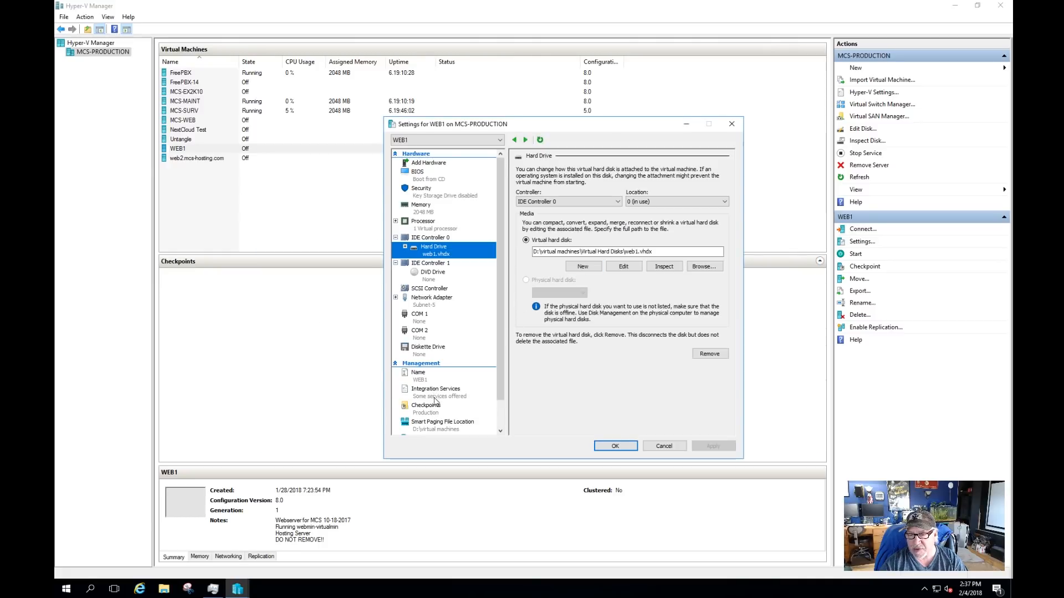
Check the Smart Paging File Location of the WEB1 virtual machine, and close its settings without saving
click(435, 425)
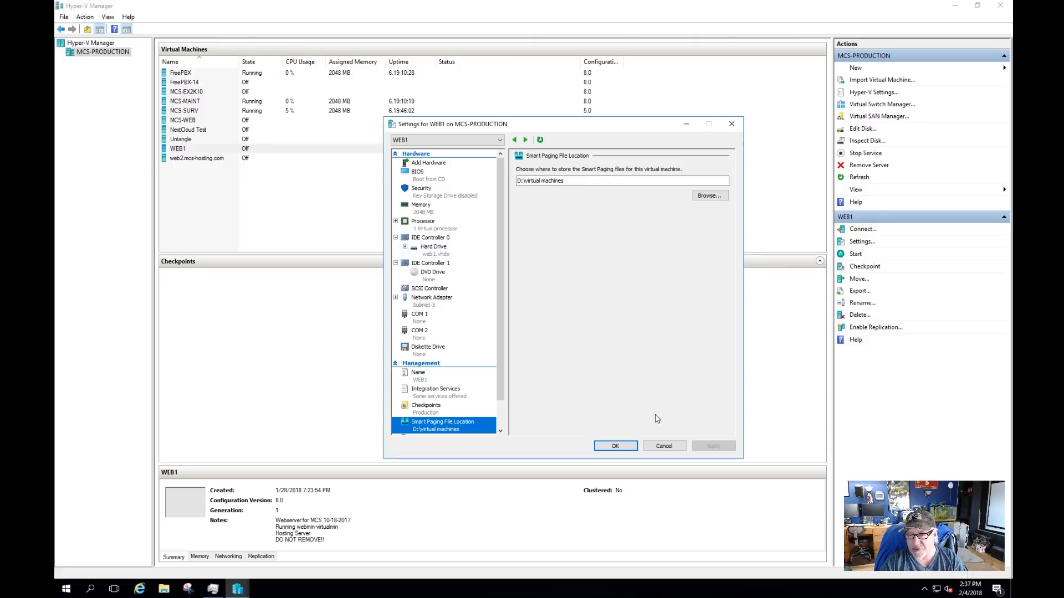
click(665, 445)
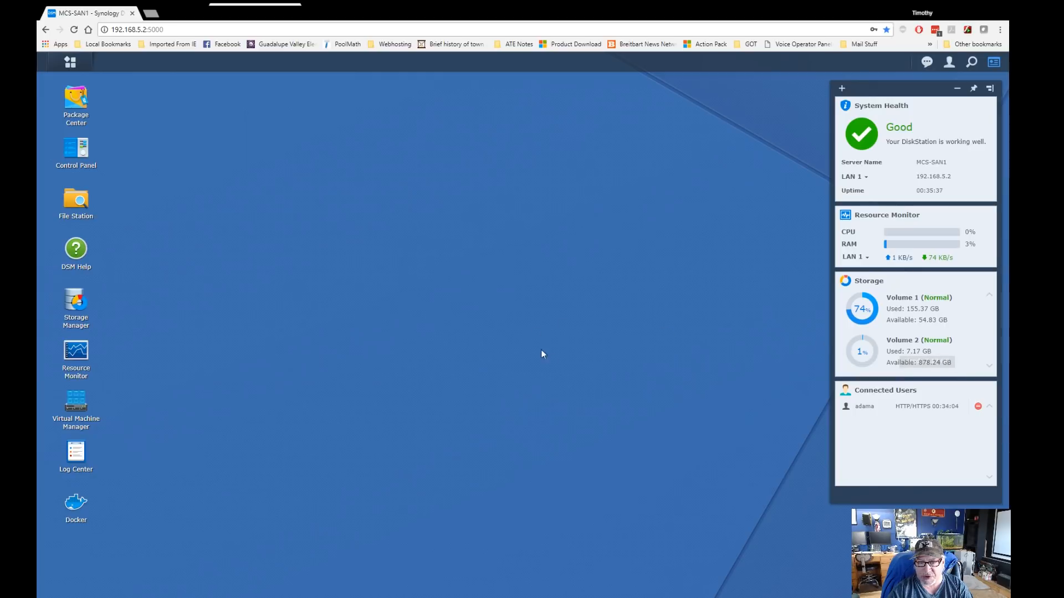
Switch to the Synology DSM desktop and open the iSCSI Target list in Storage Manager
click(80, 310)
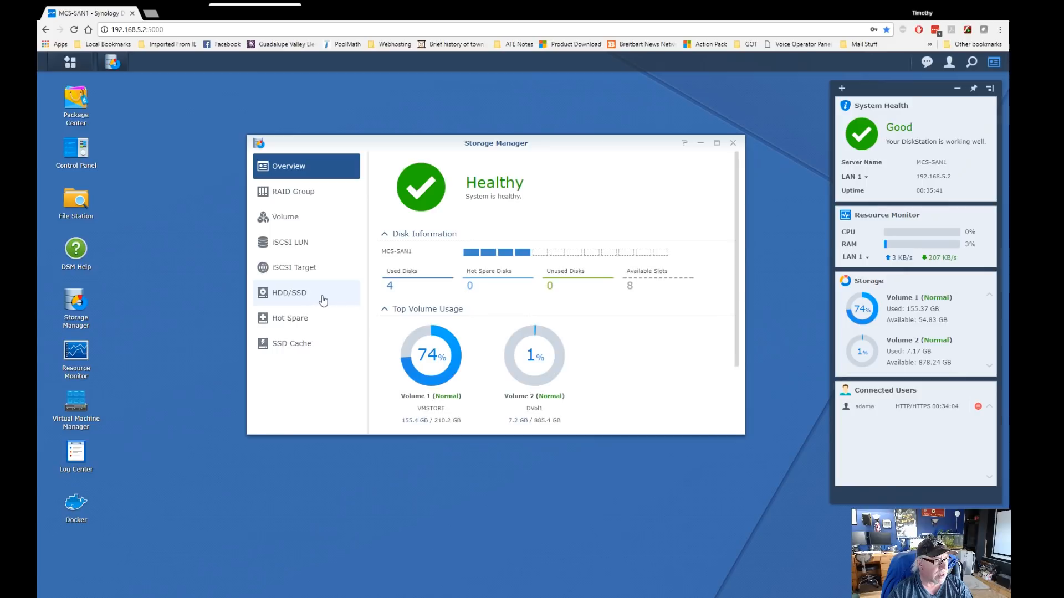
click(308, 276)
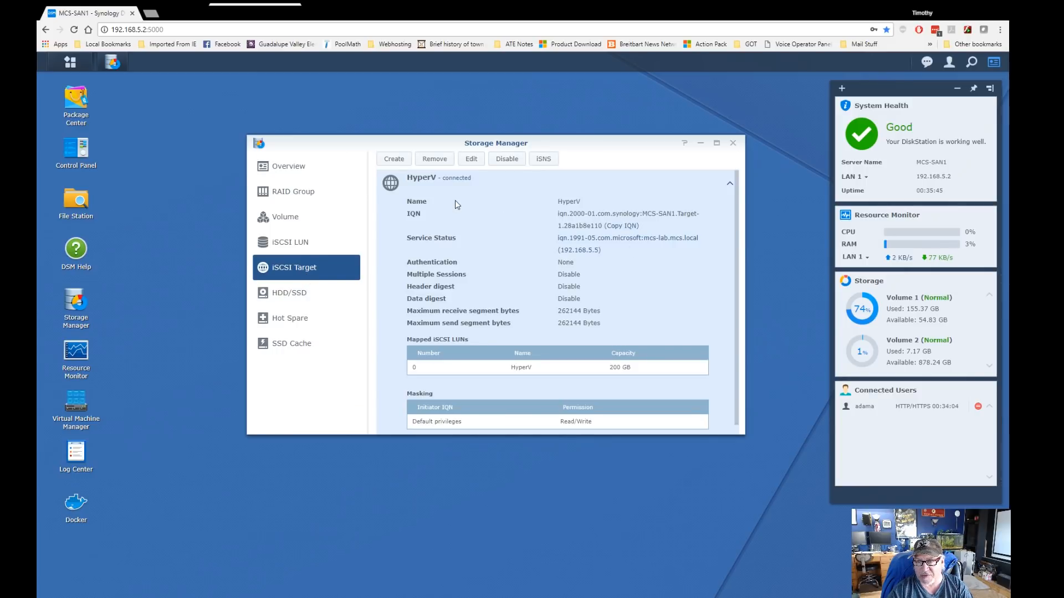
Create a new iSCSI target named MCS-Production, keeping the default IQN and no target mapping
click(394, 160)
drag(542, 194, 473, 194)
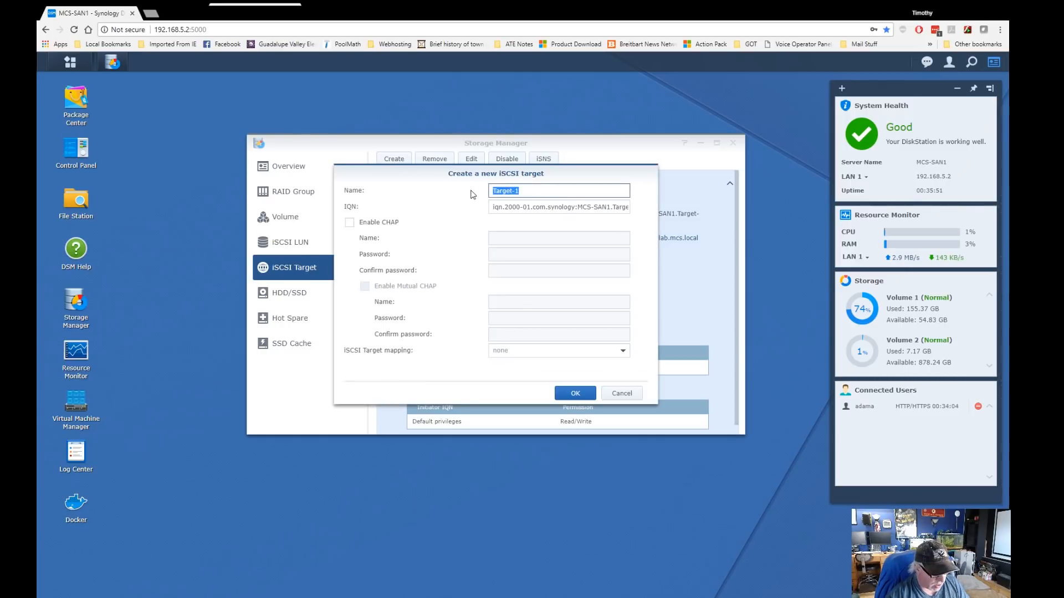
text(MCS-Production)
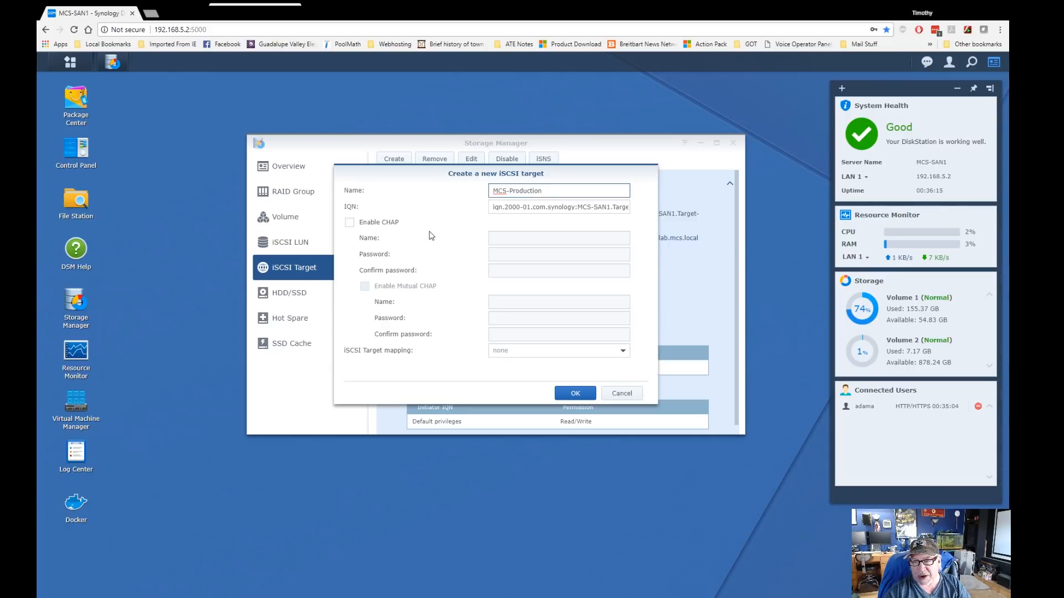
click(527, 208)
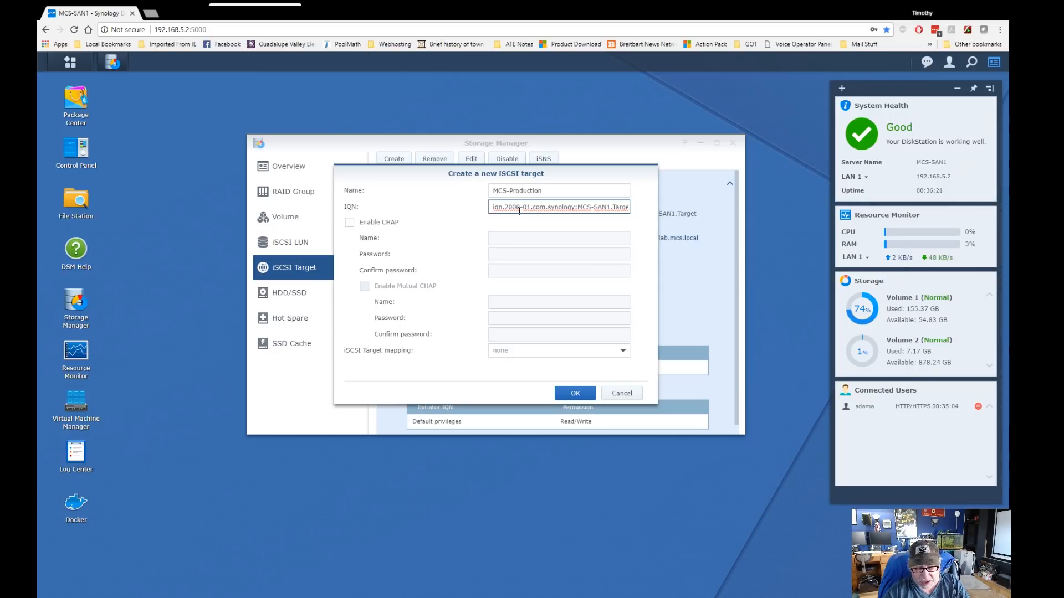
key(End)
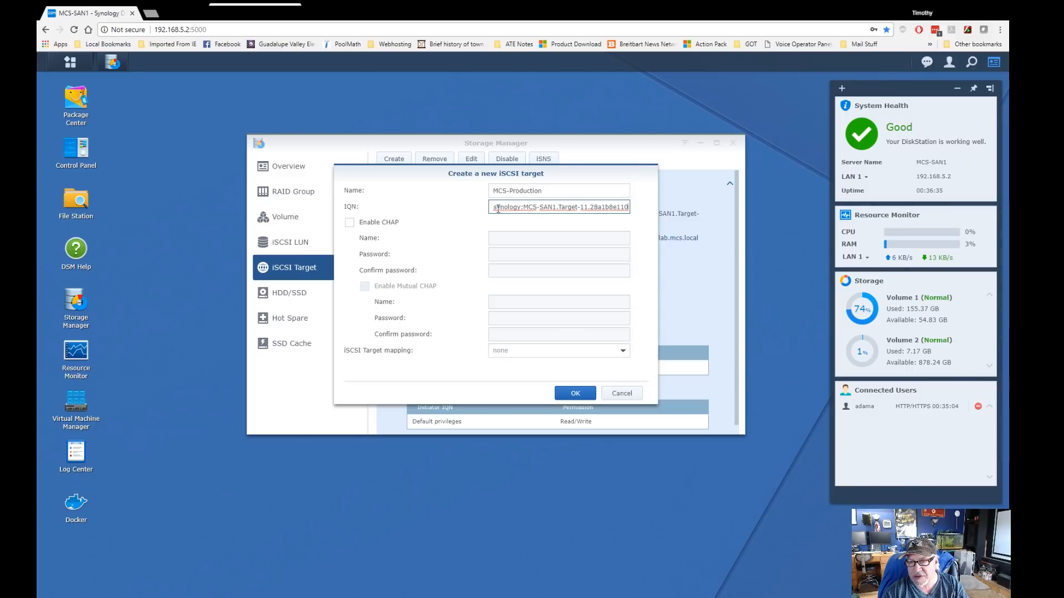
click(576, 394)
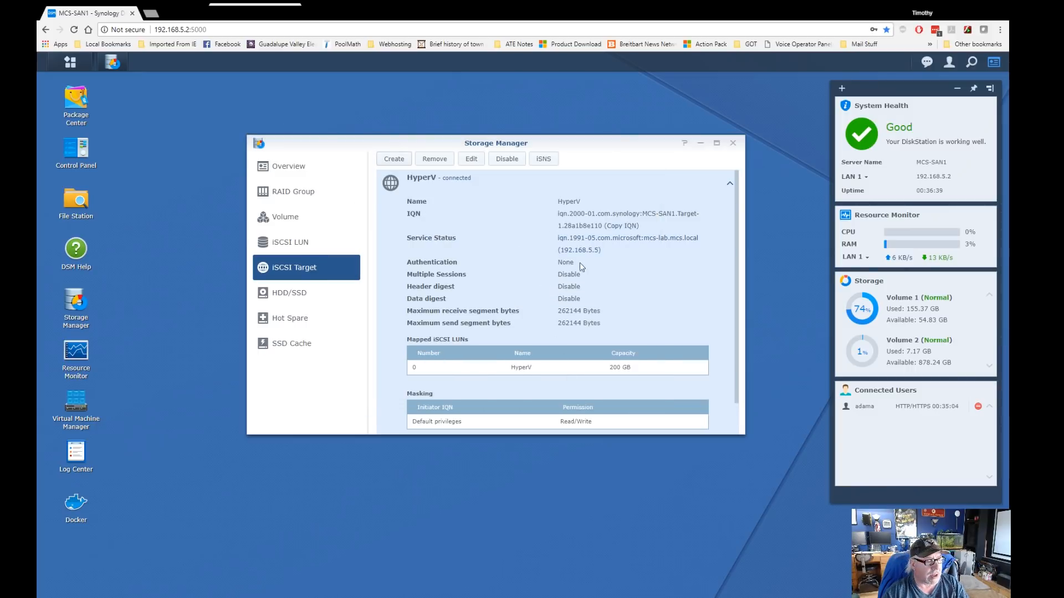
Expand the MCS-Production target and compare its IQN and details with those of the HyperV target
scroll(566, 302, down, 1)
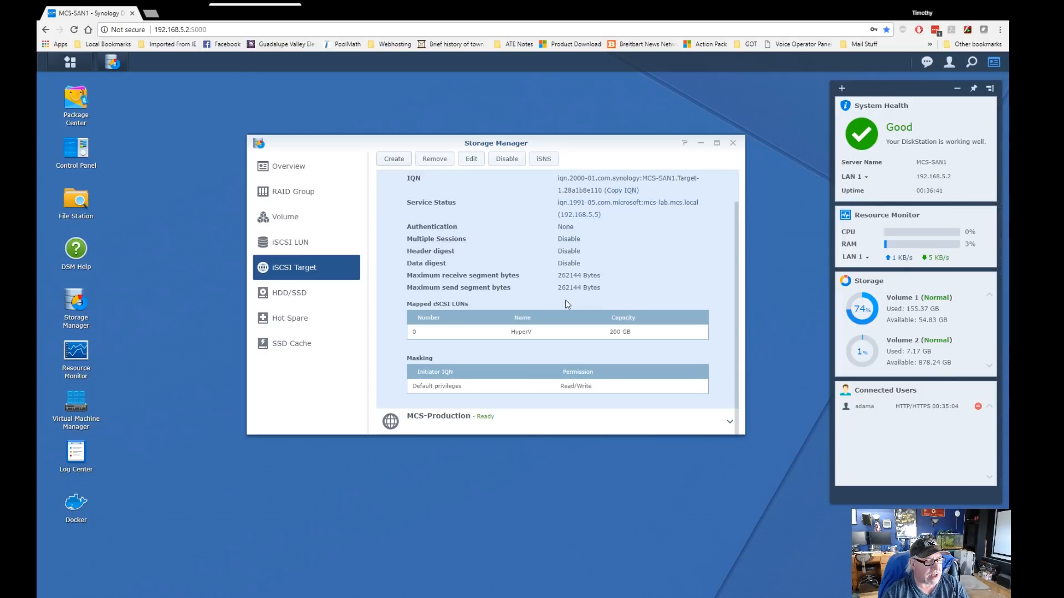
click(730, 425)
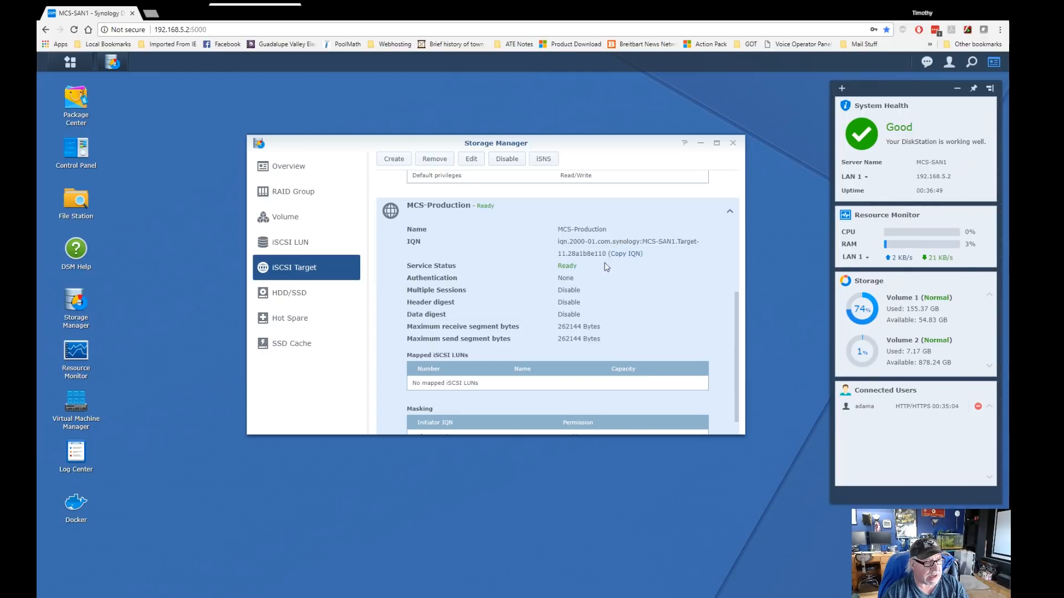
scroll(613, 286, up, 4)
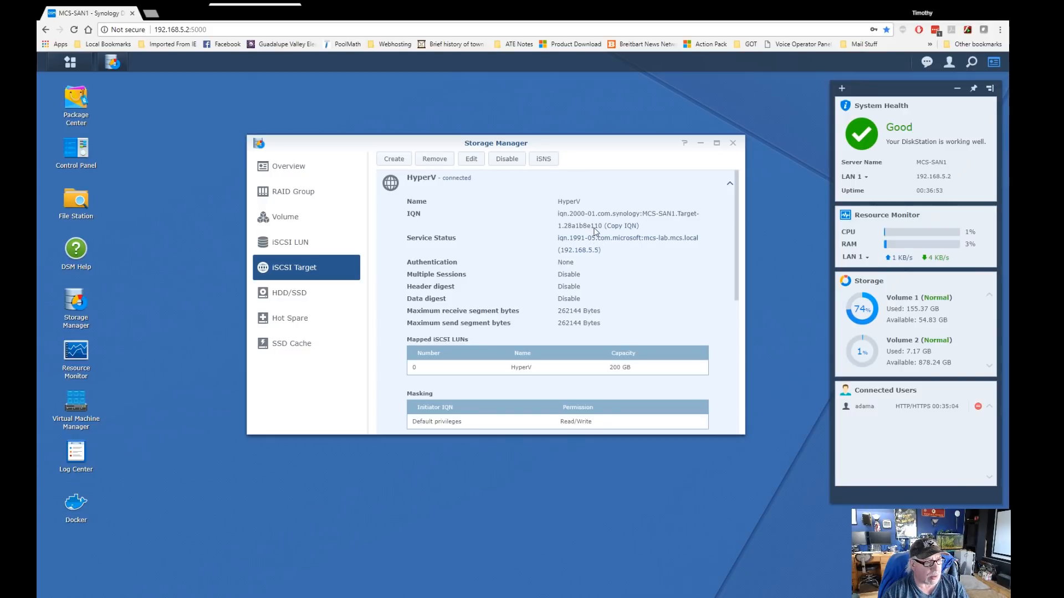
scroll(617, 278, down, 4)
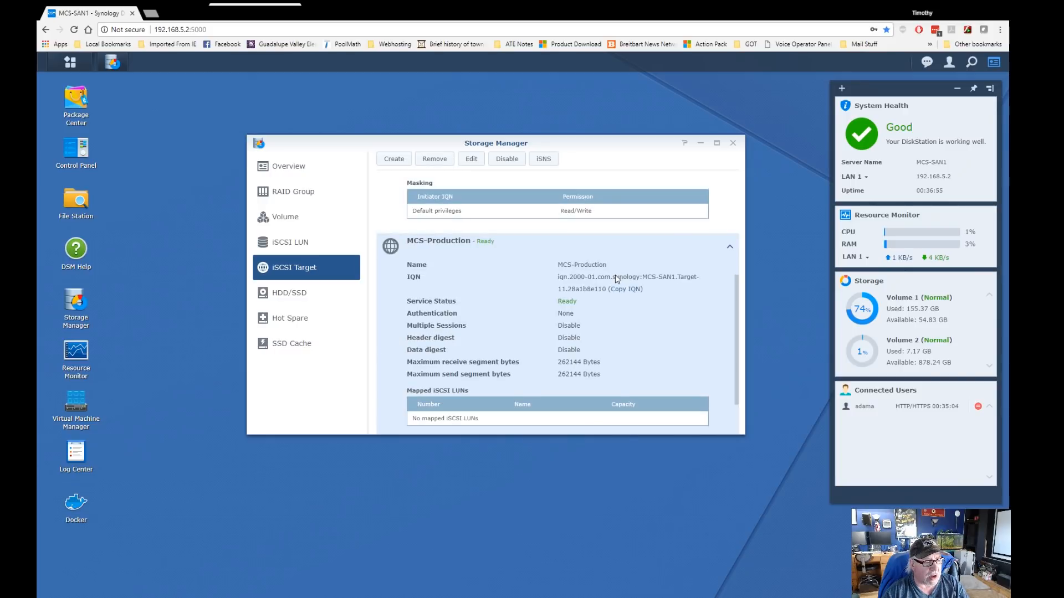
scroll(615, 275, up, 2)
scroll(615, 275, down, 2)
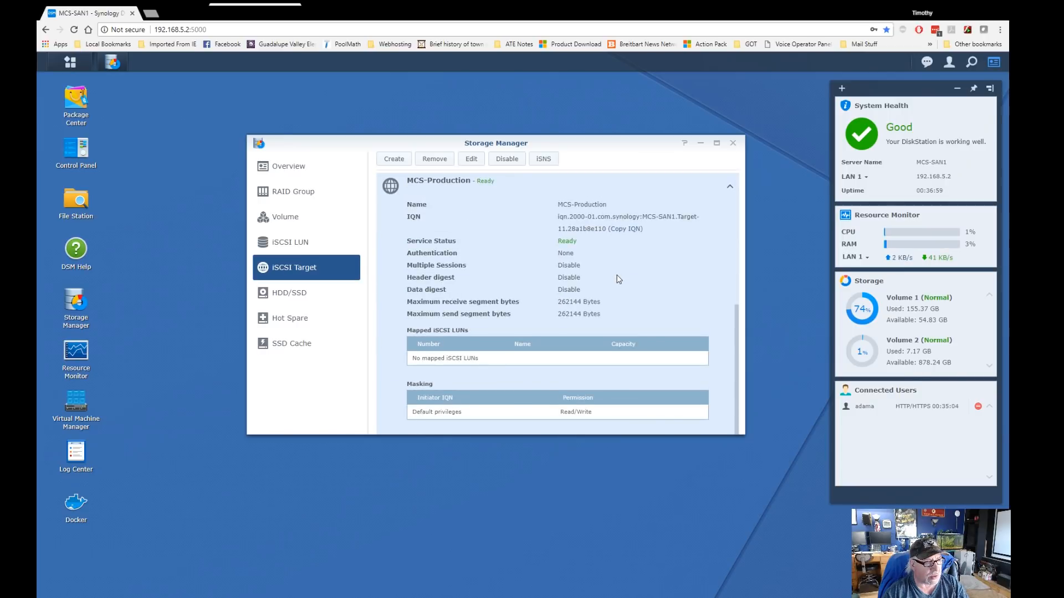
Remove the MCS-Production iSCSI target, authorizing it with the DSM account password, and collapse the HyperV target's details
click(441, 161)
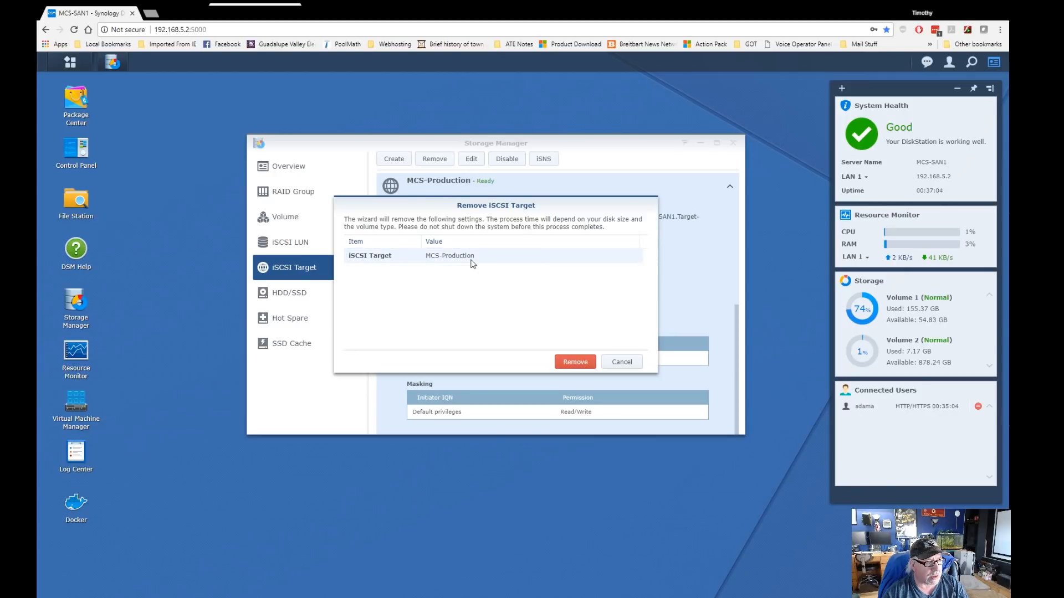
click(574, 362)
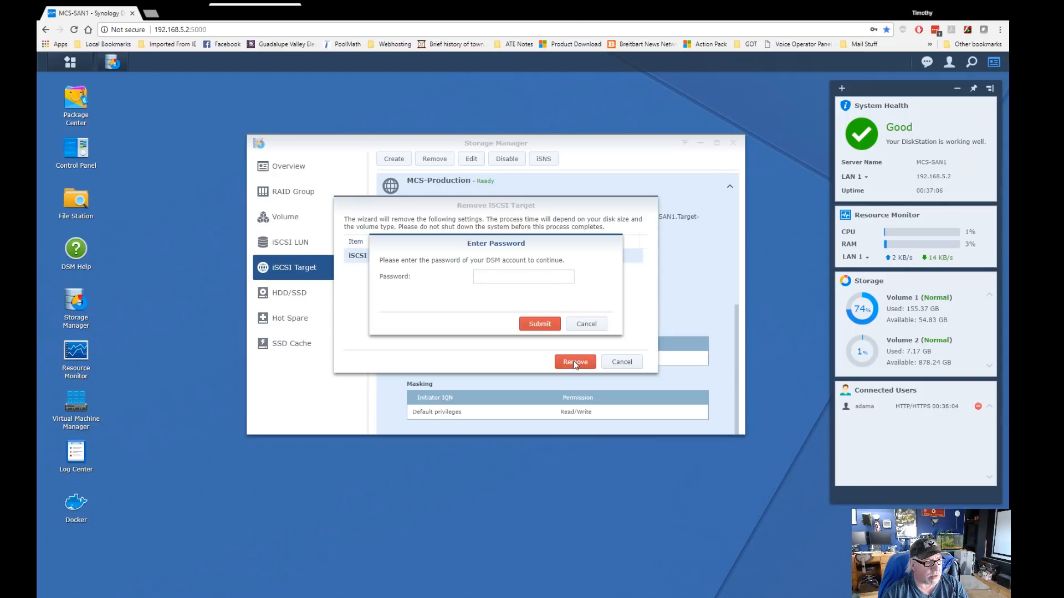
click(496, 277)
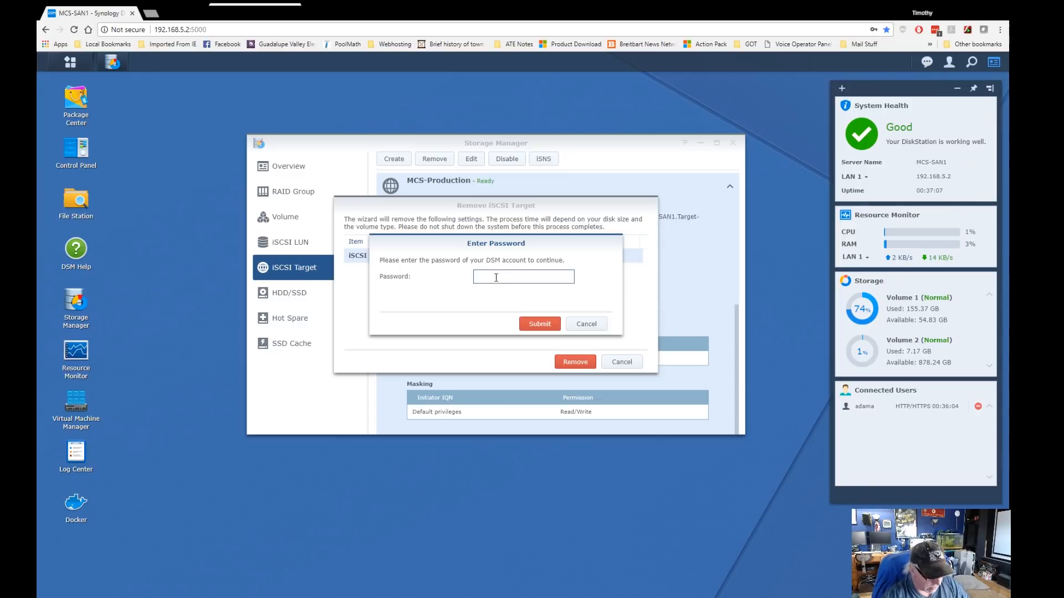
text(••••••••)
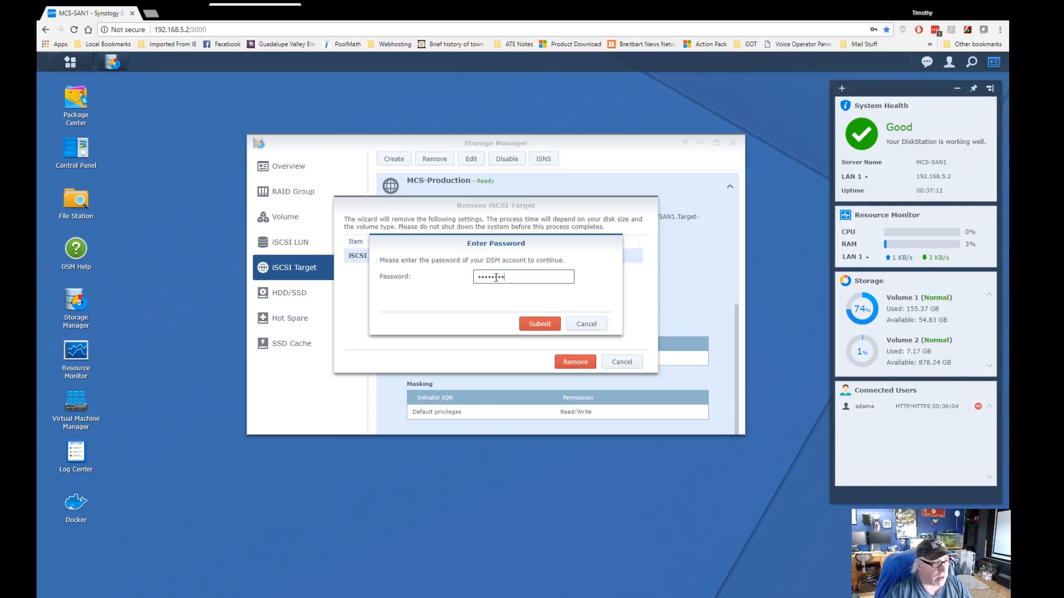
click(540, 324)
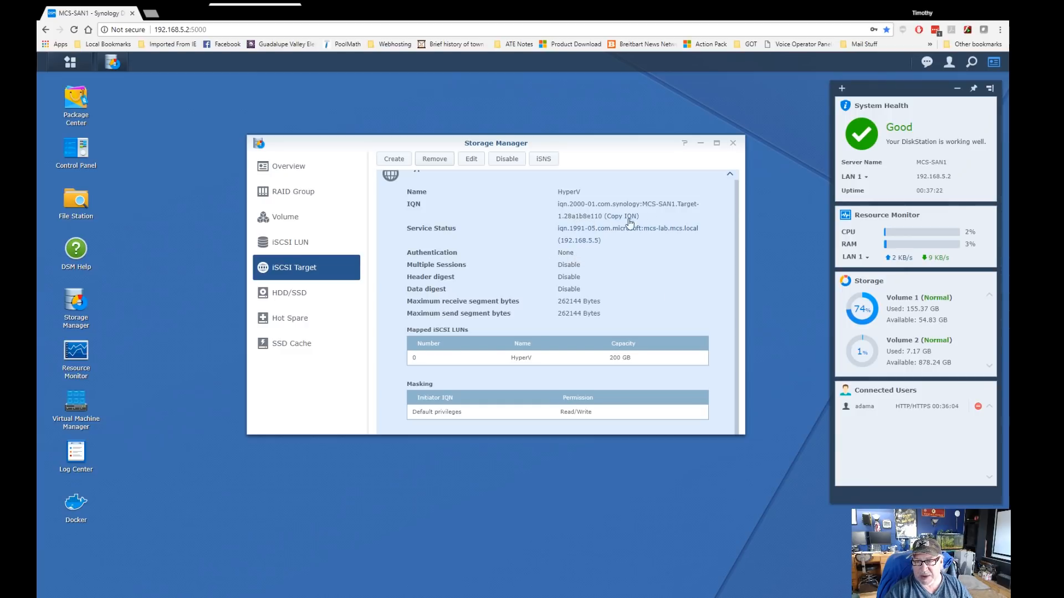
click(731, 176)
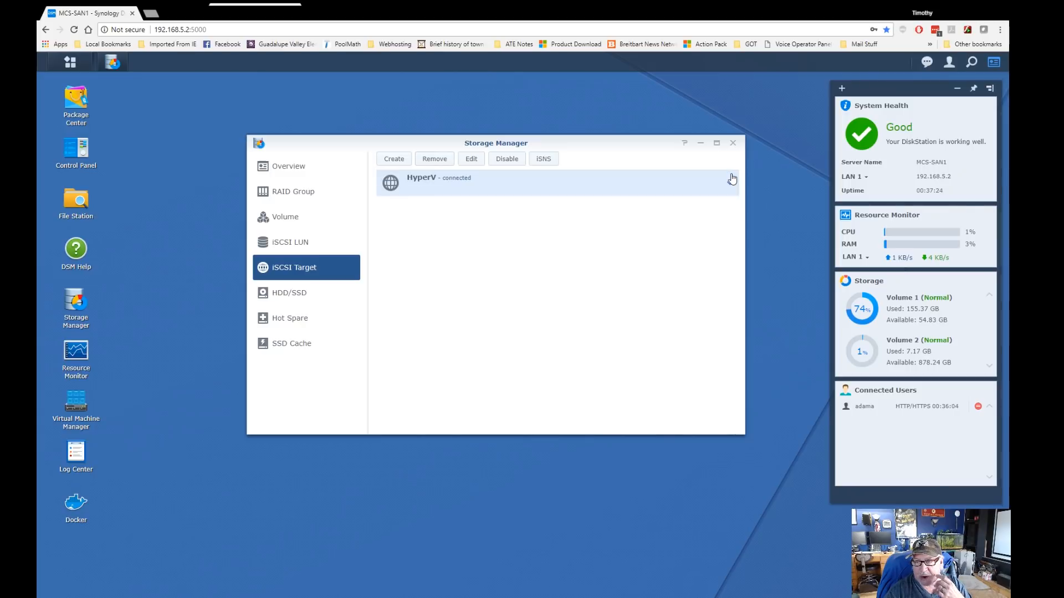
Start a new iSCSI target and name it HyperV-Production
click(391, 160)
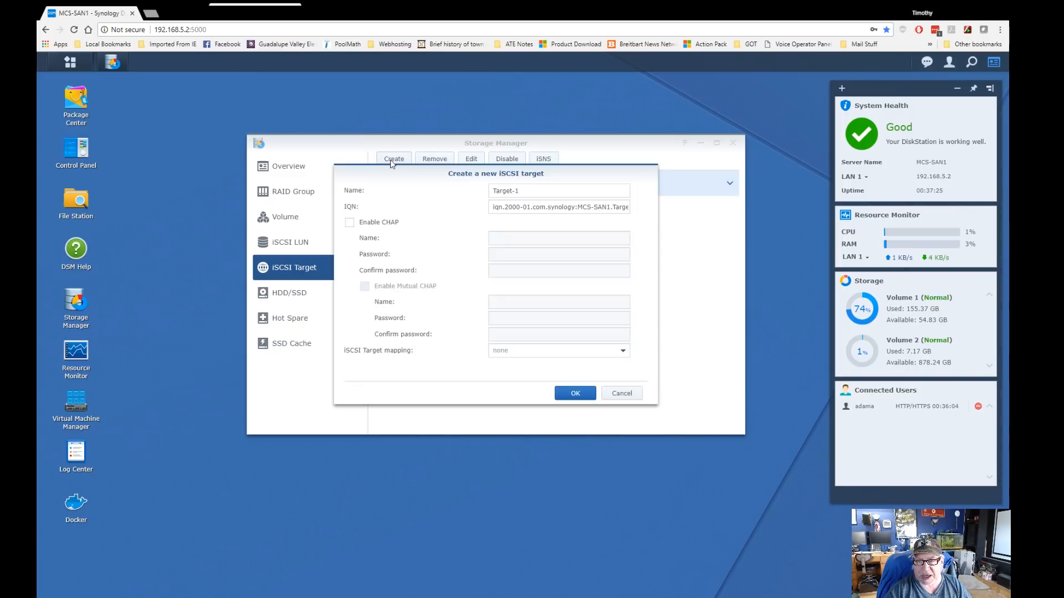
drag(521, 191, 472, 191)
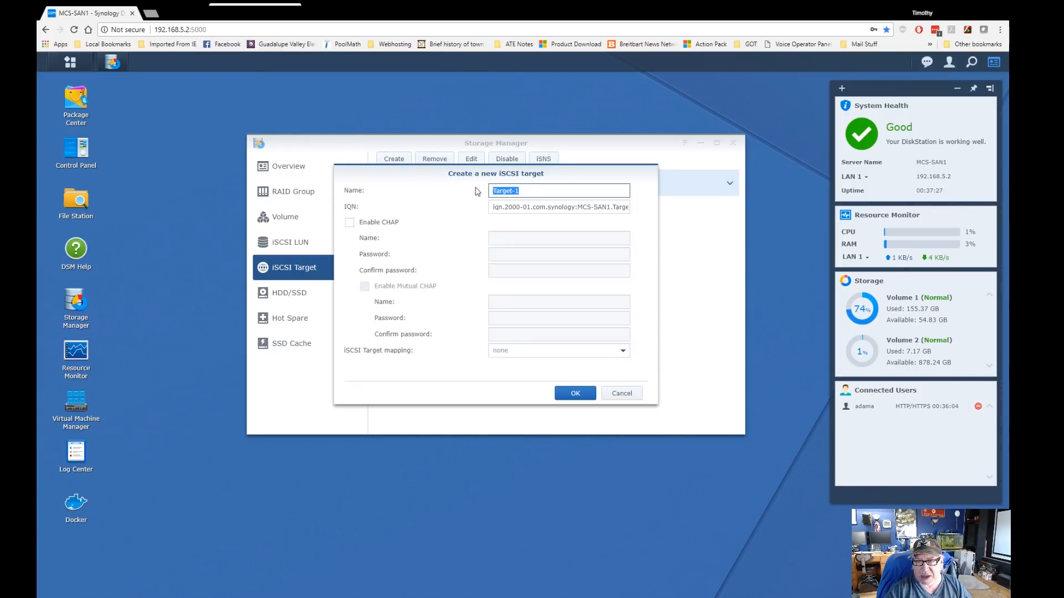
text(Hype)
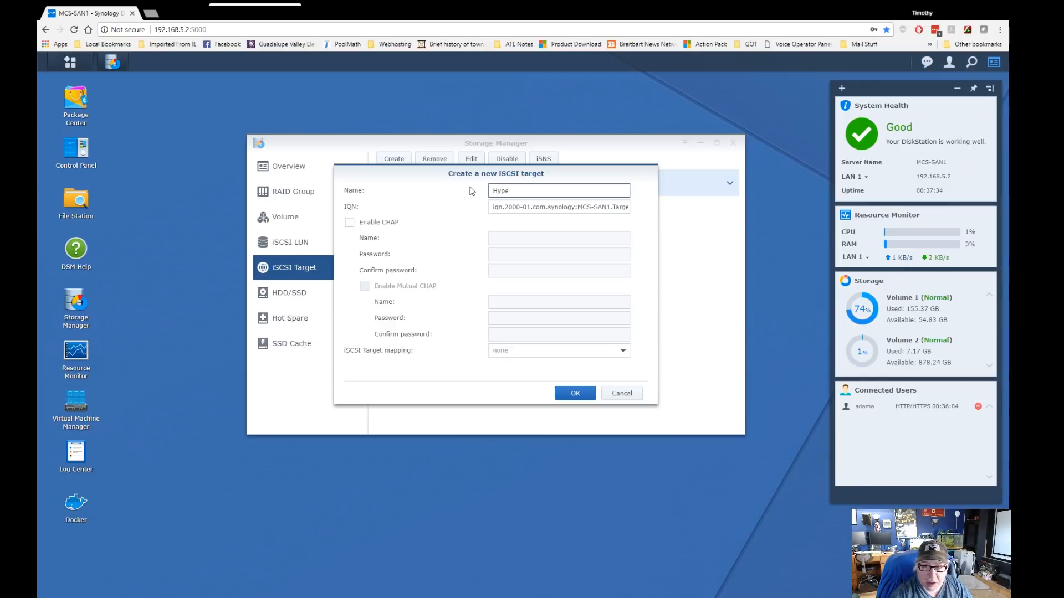
text(V)
key(BackSpace)
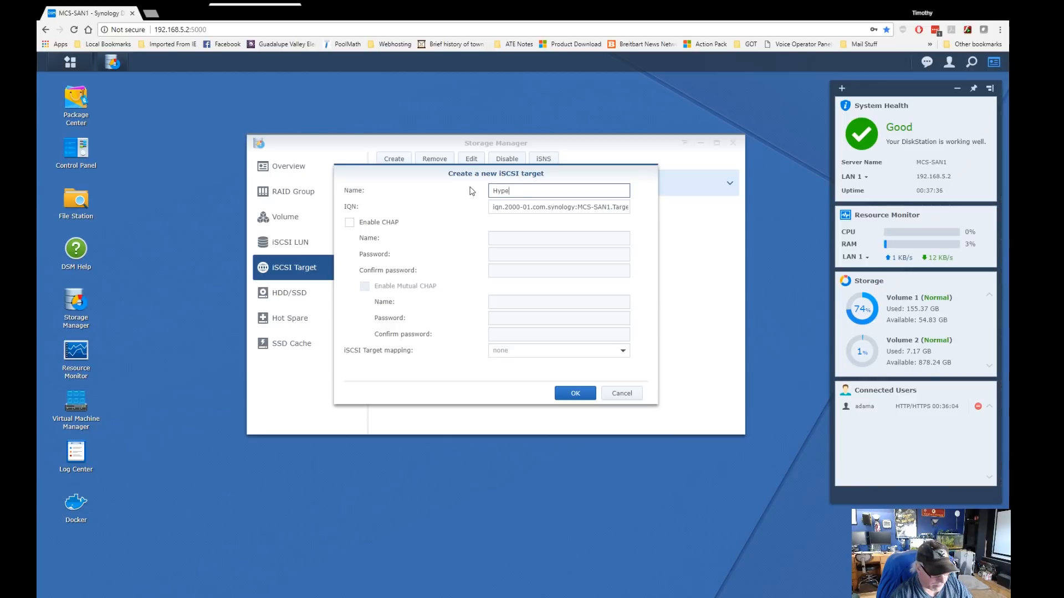
text(rV-Production)
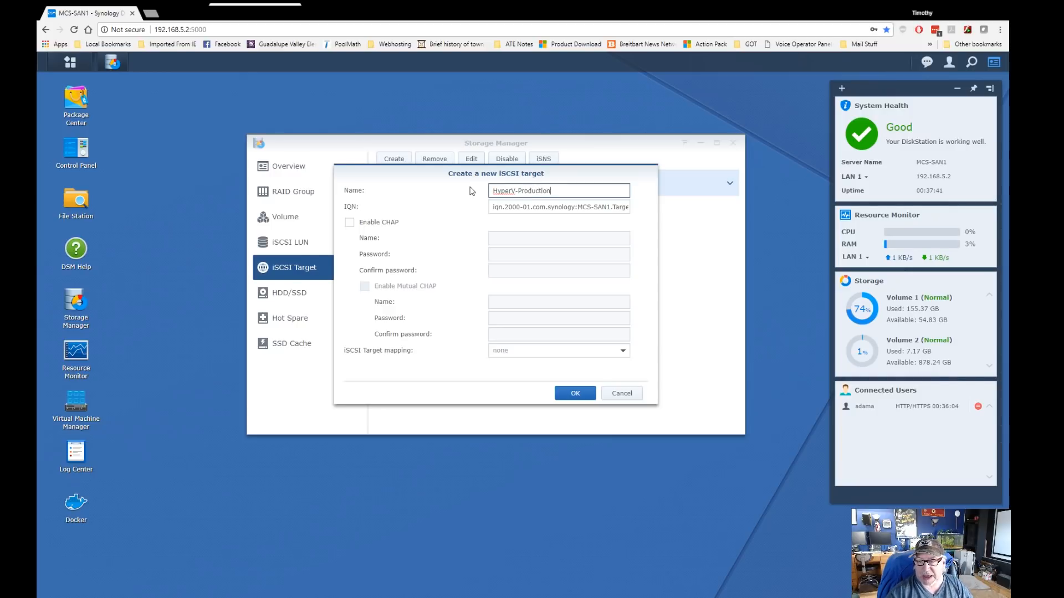
Change the last digit of the new target's IQN to 1 so it ends in 28a1b8e111, and create the target
click(517, 207)
key(End)
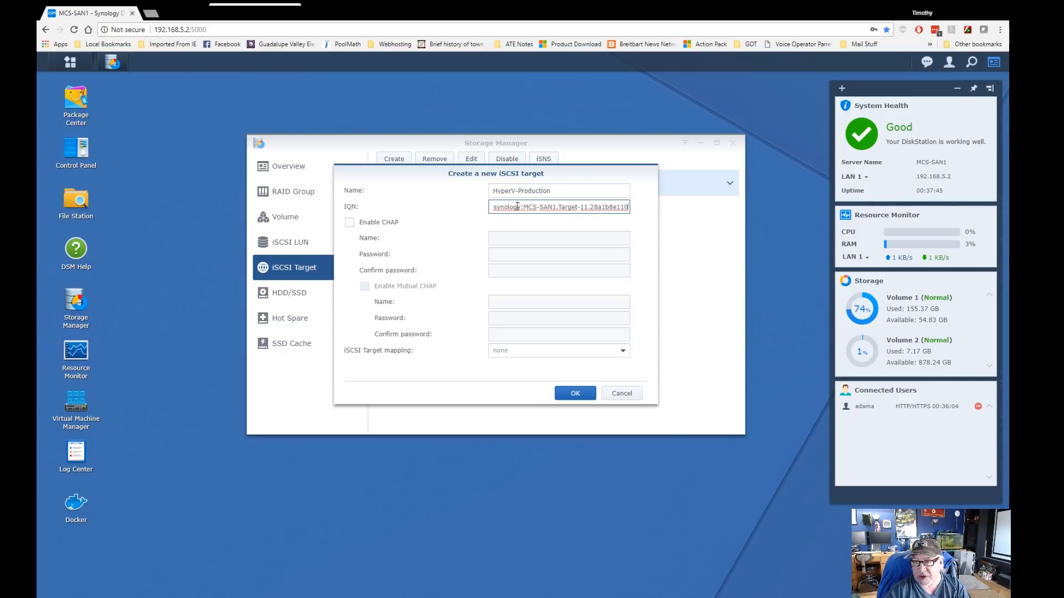
key(BackSpace)
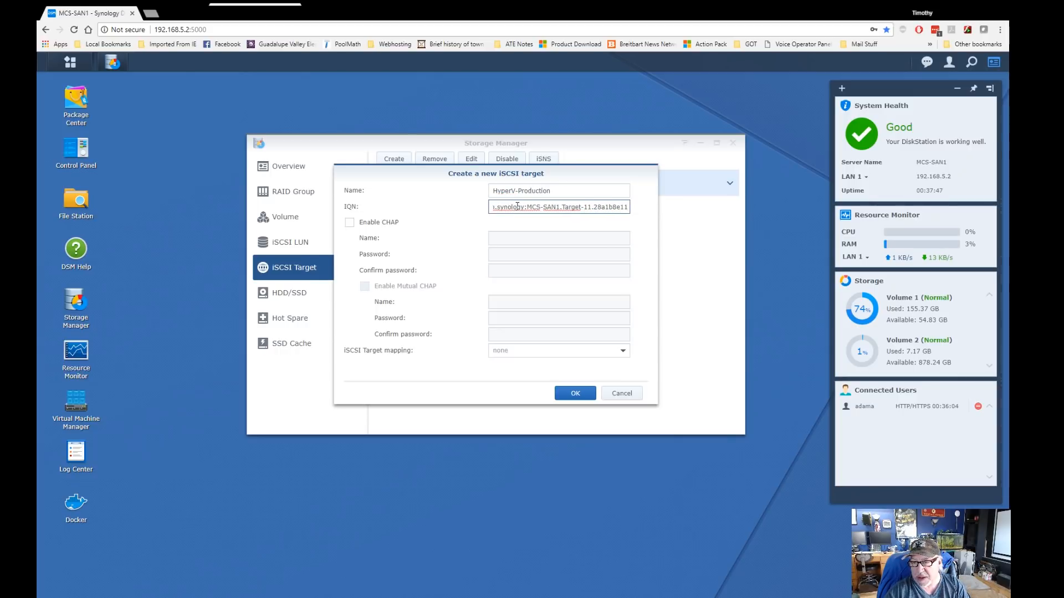
text(1)
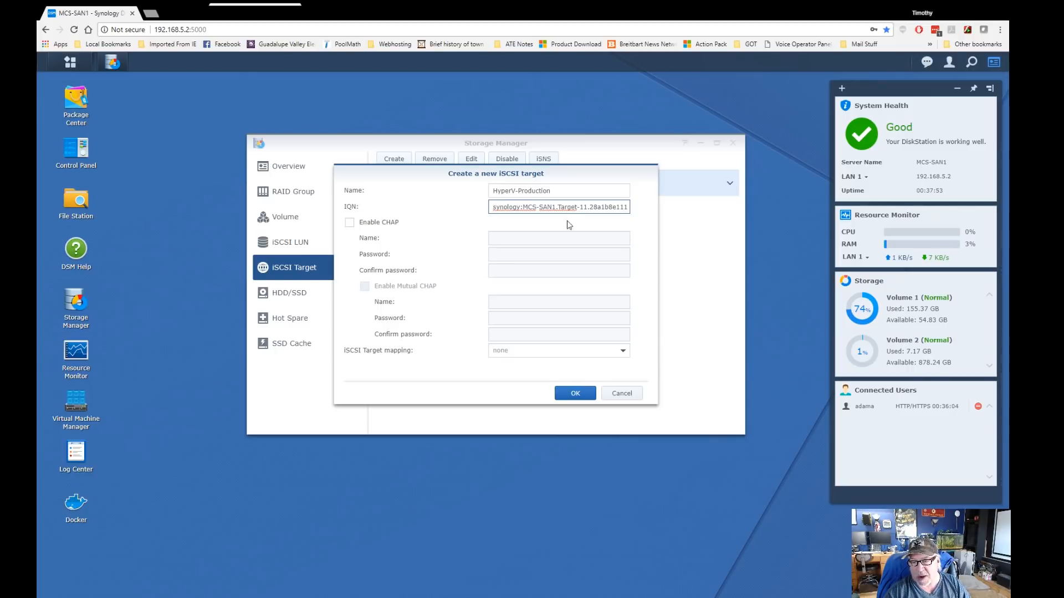
click(571, 397)
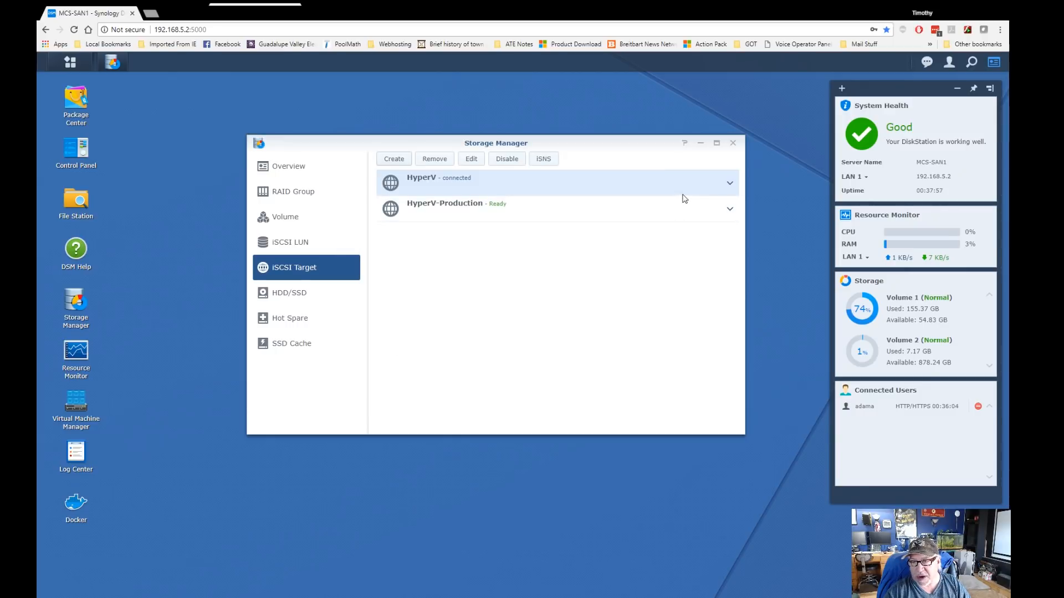
Compare the details of the HyperV and HyperV-Production targets, and collapse both entries
click(729, 183)
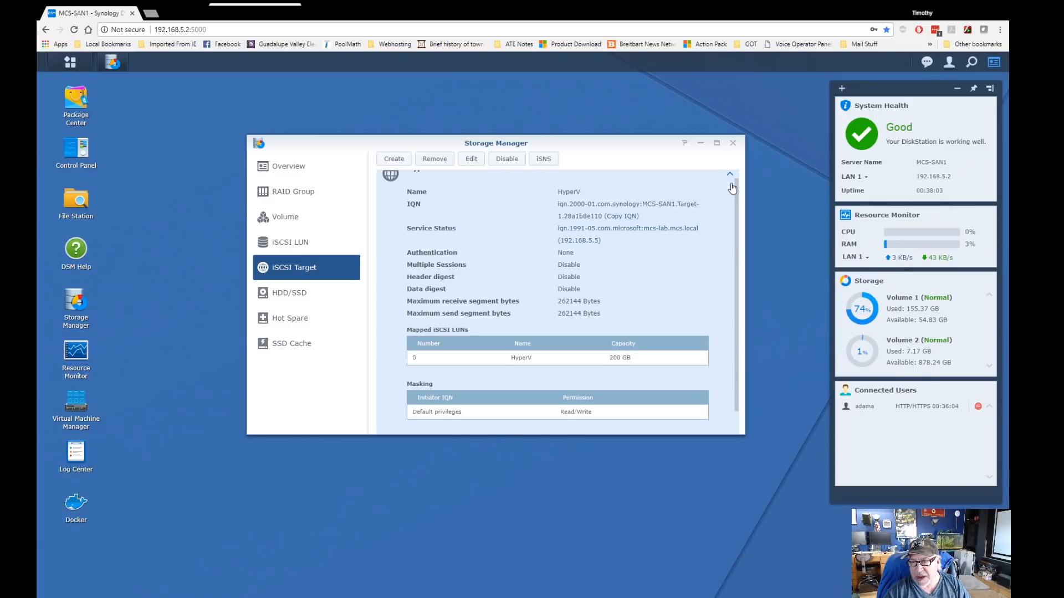
click(731, 185)
click(729, 213)
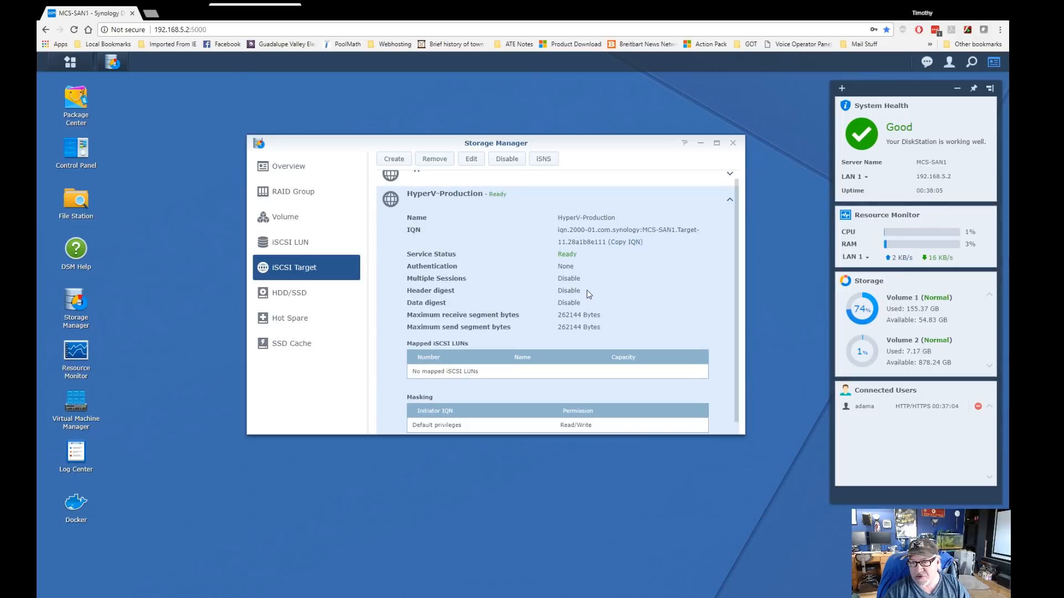
click(730, 202)
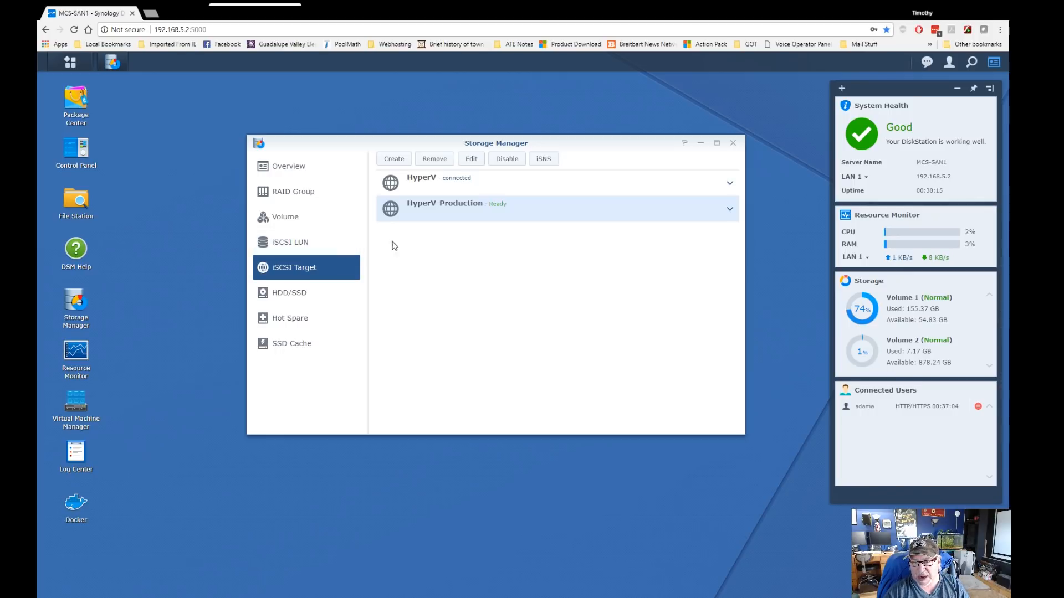
Start a new file-level iSCSI LUN, locate it on Volume 2 and name it Production-LUN
click(304, 249)
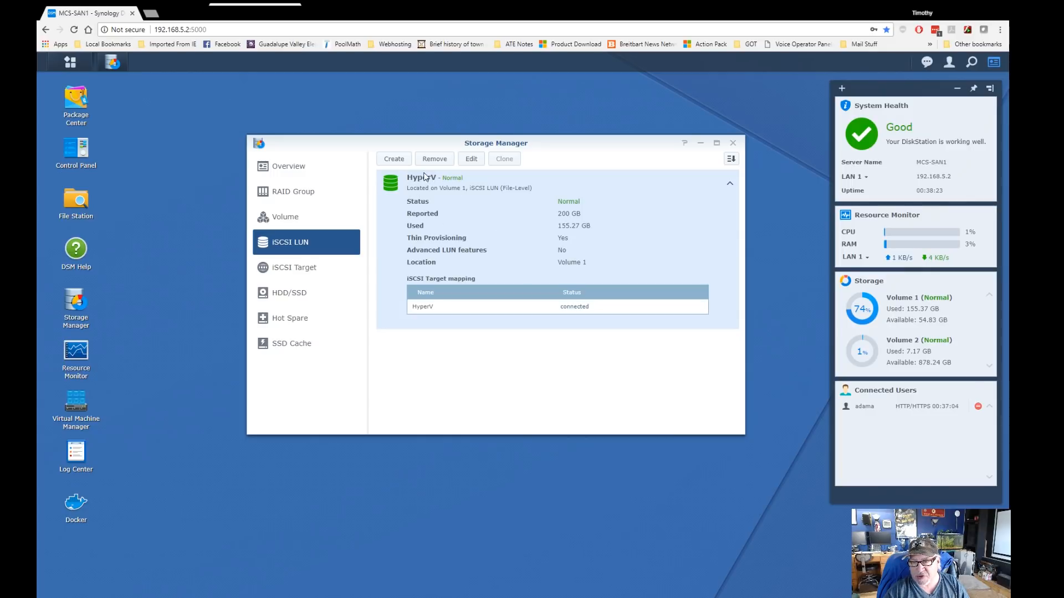
click(398, 159)
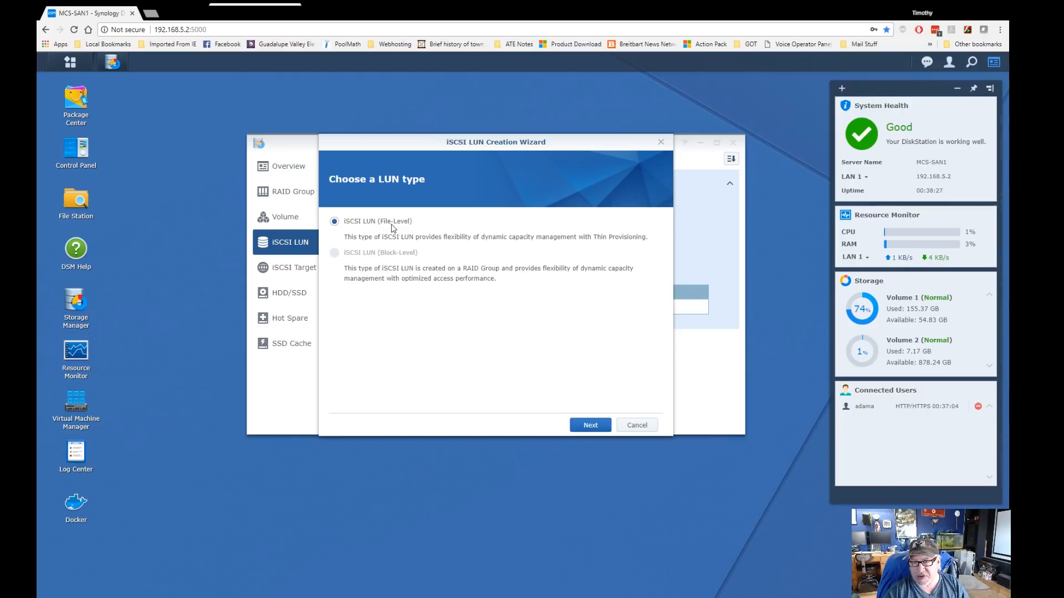
click(592, 425)
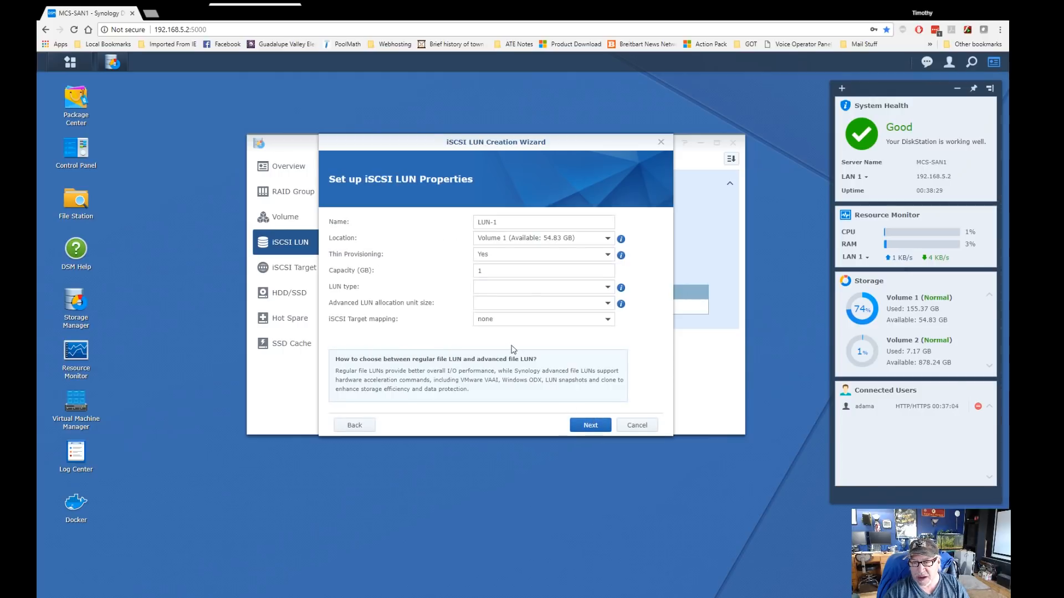
click(608, 239)
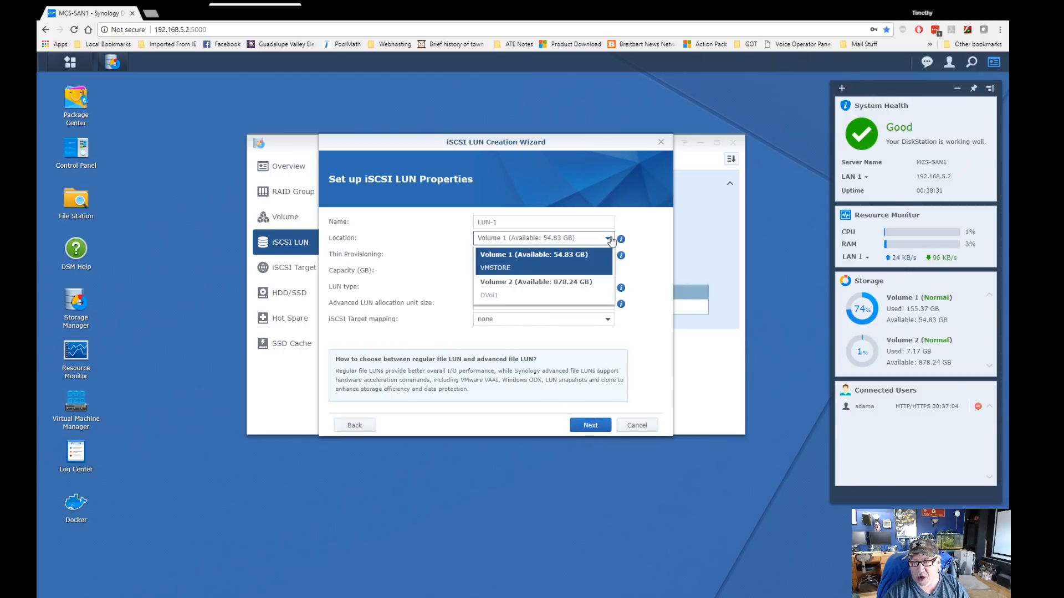
click(525, 288)
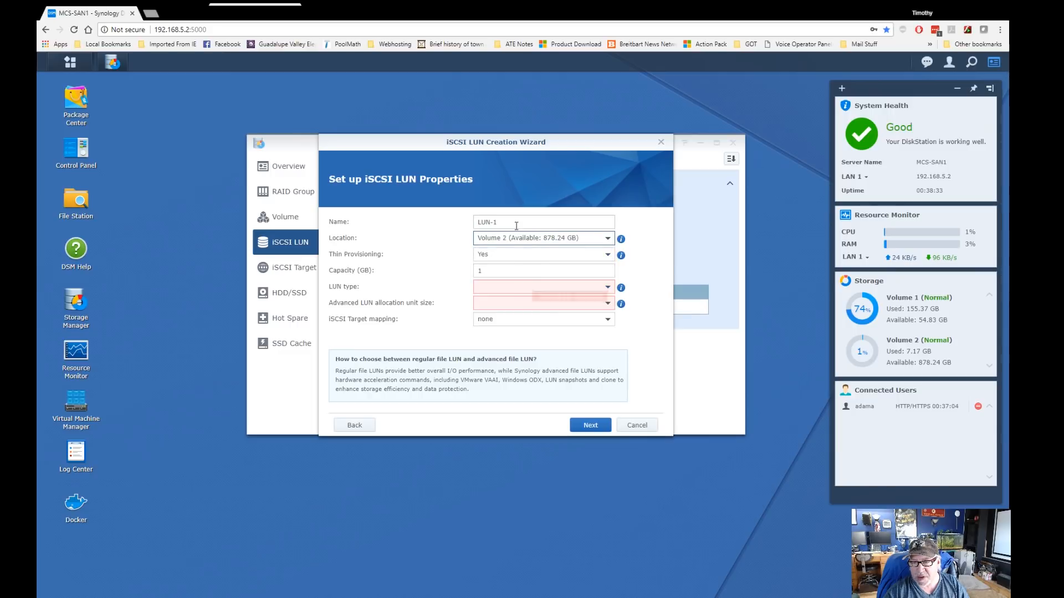
triple_click(483, 222)
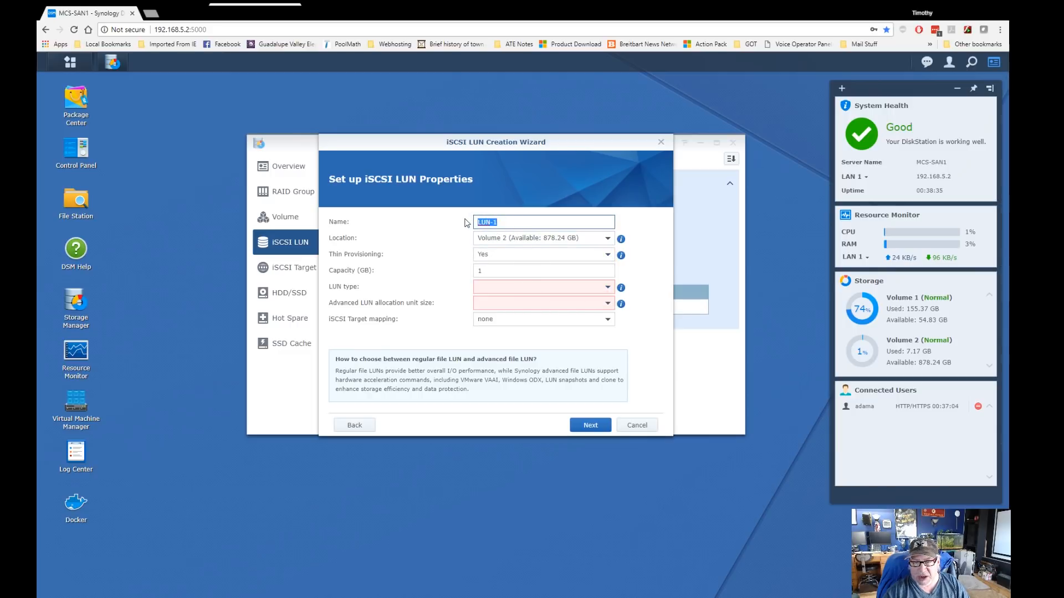
text(Prod)
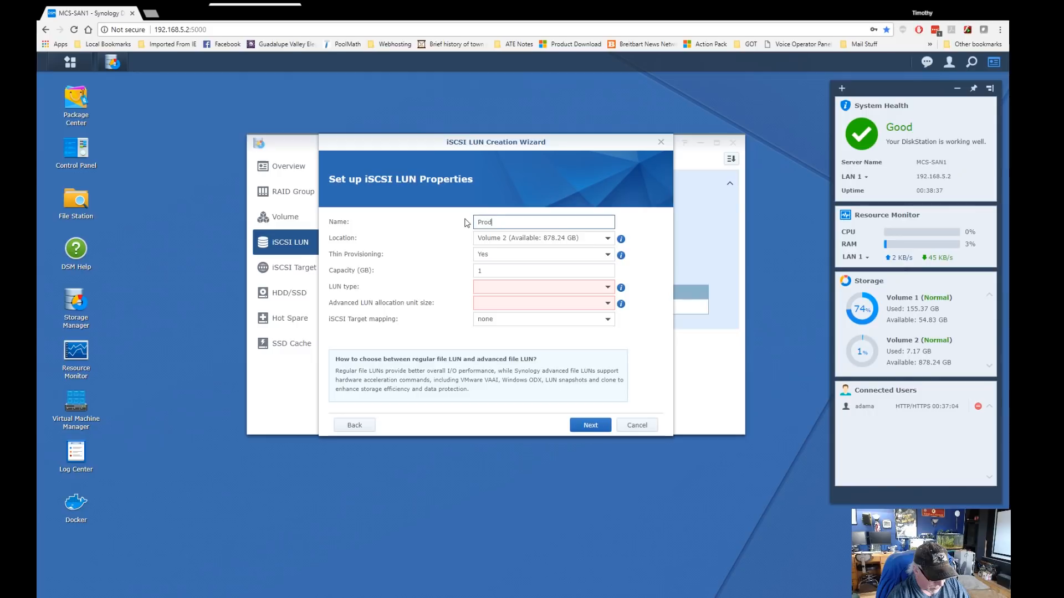
text(uction-LUN)
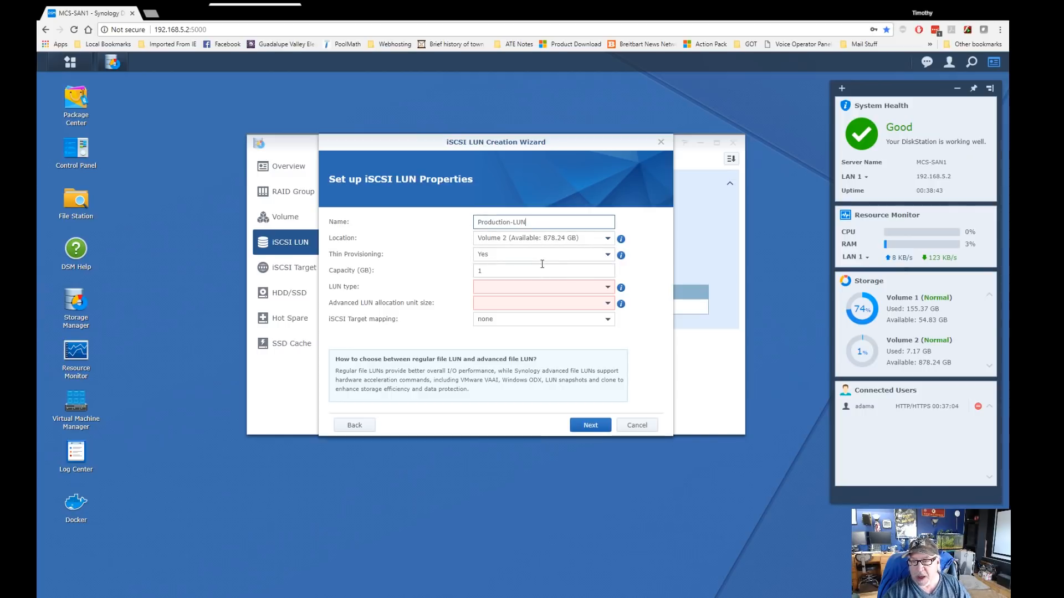
Set the LUN's capacity to 100 GB, its type to Regular file LUN and its target mapping to HyperV-Production, and create it
double_click(480, 271)
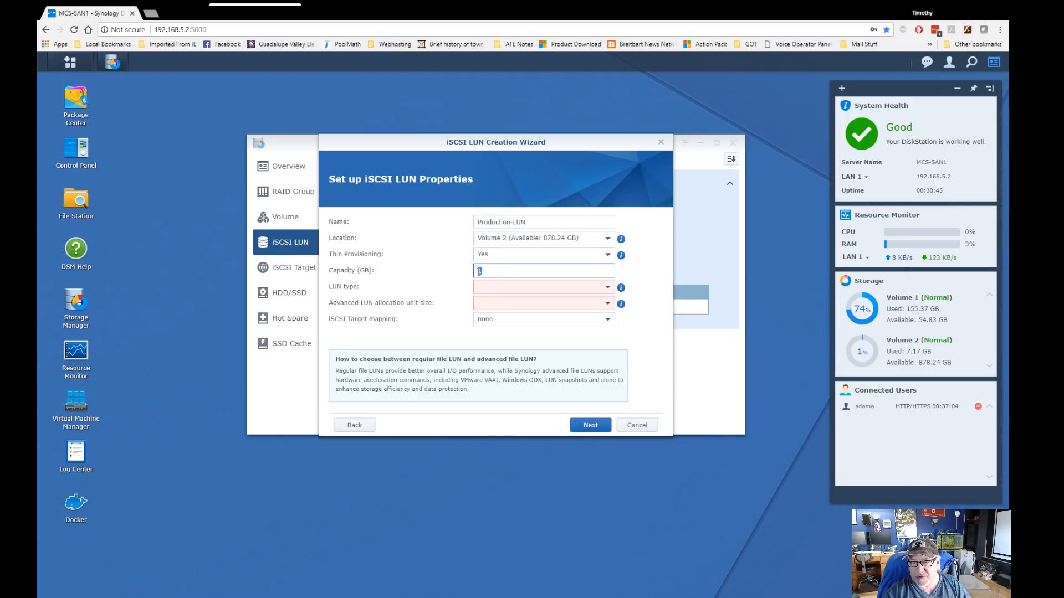
text(100)
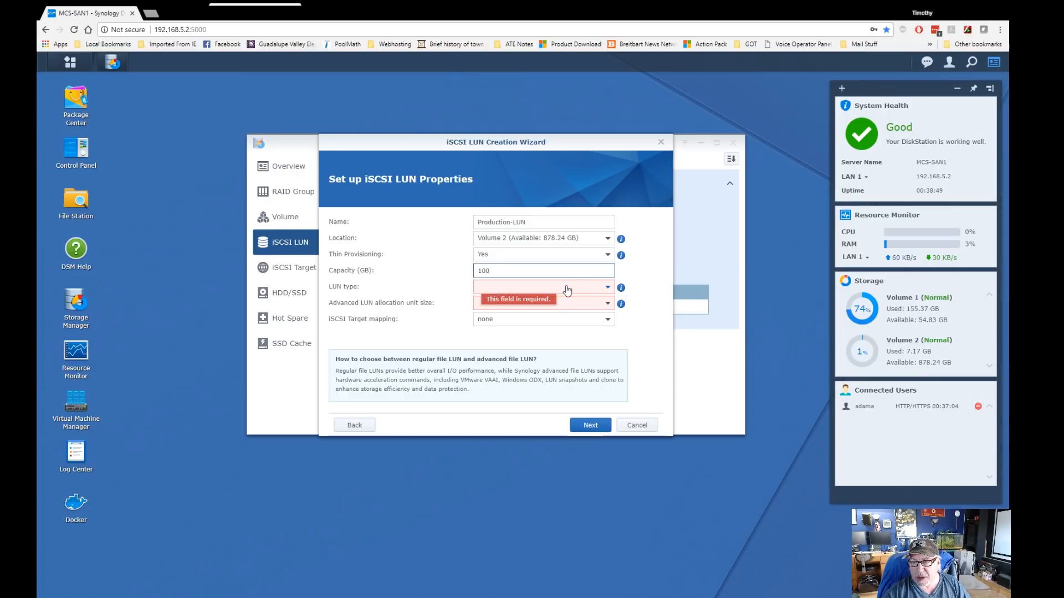
click(606, 288)
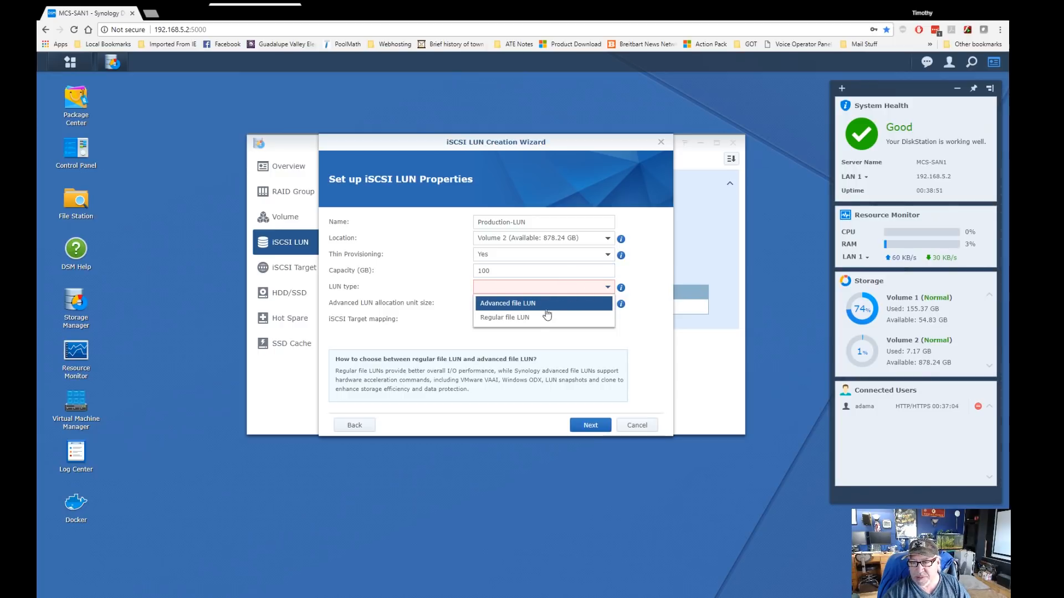
click(531, 318)
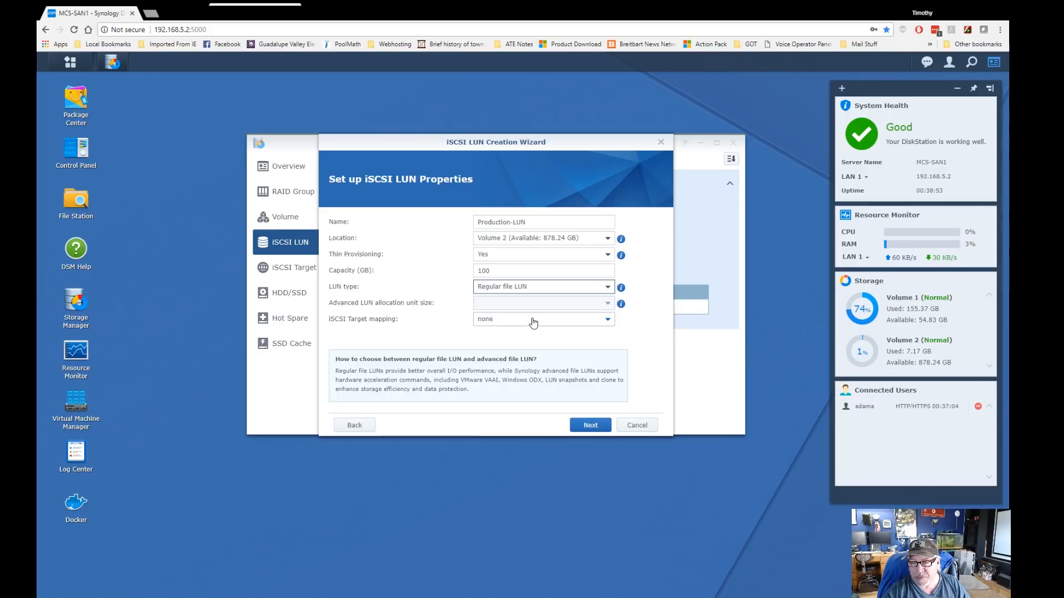
click(609, 320)
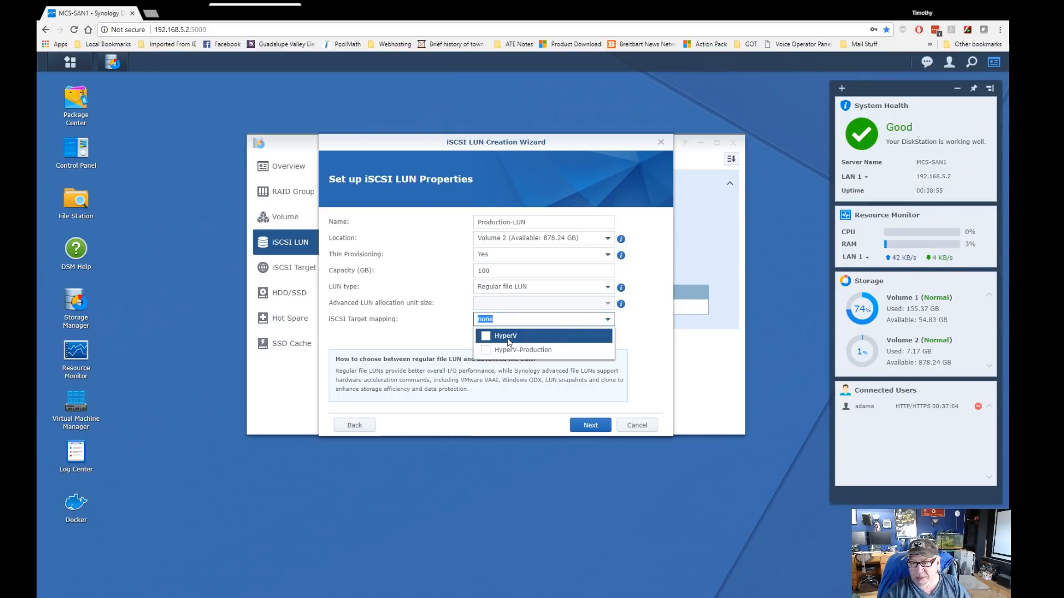
click(508, 354)
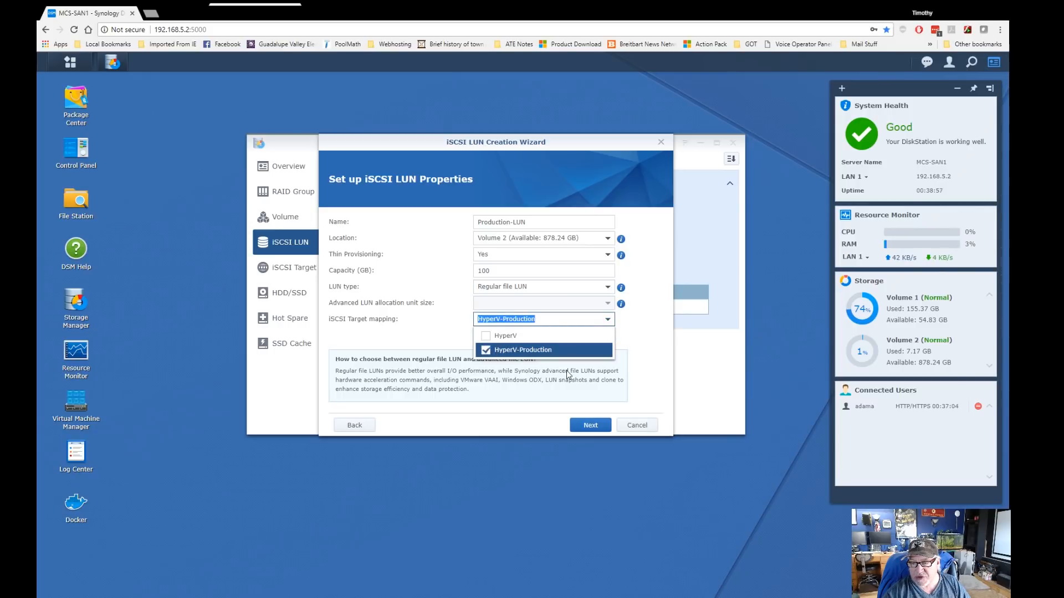
click(591, 425)
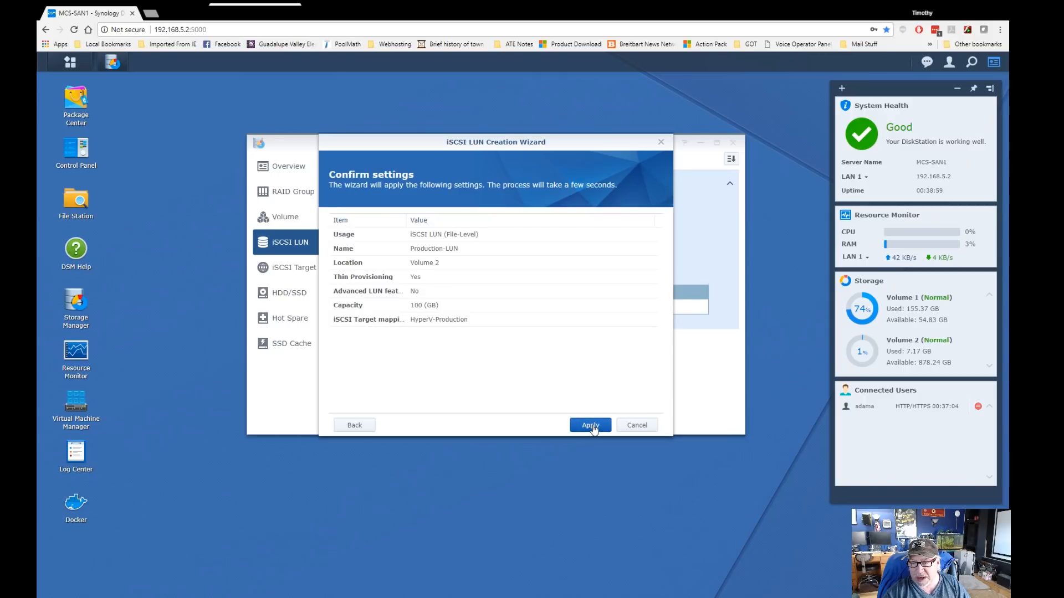
click(591, 425)
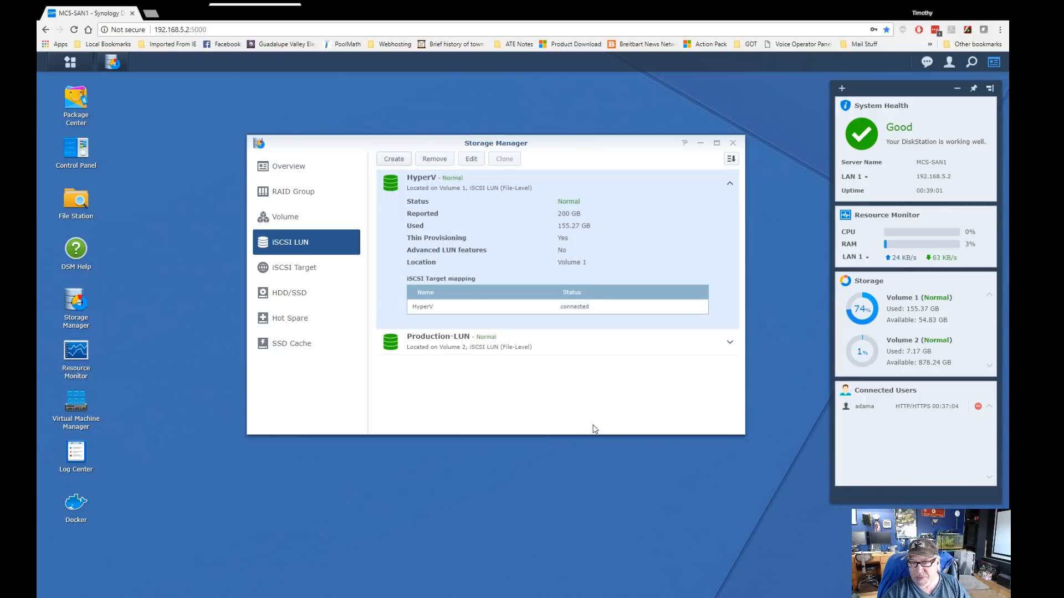
Review the details and target mapping of Production-LUN against the HyperV LUN, and return to the iSCSI targets
click(730, 344)
scroll(604, 370, down, 1)
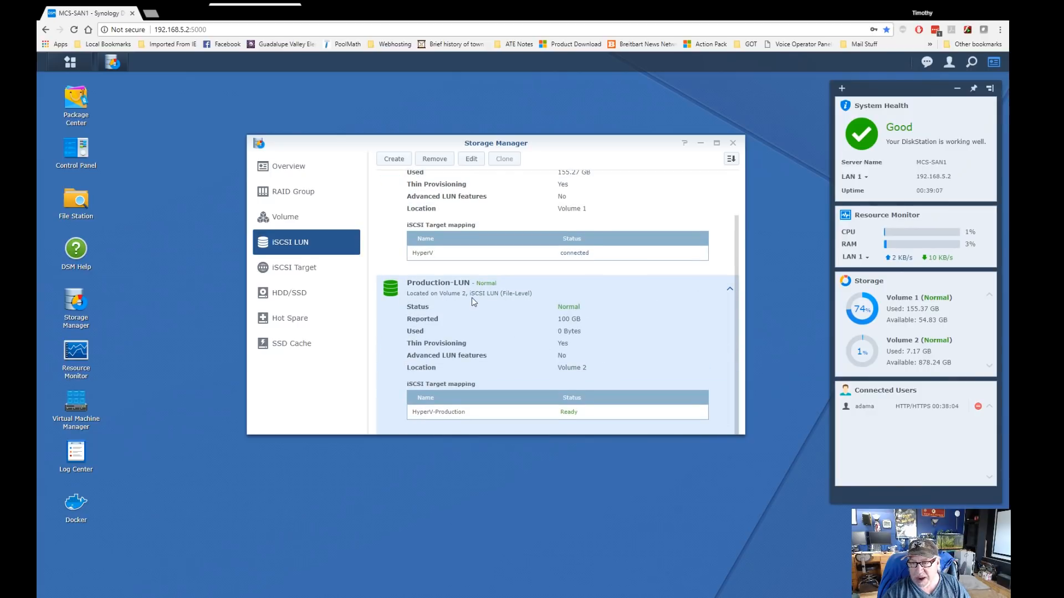
scroll(644, 351, up, 1)
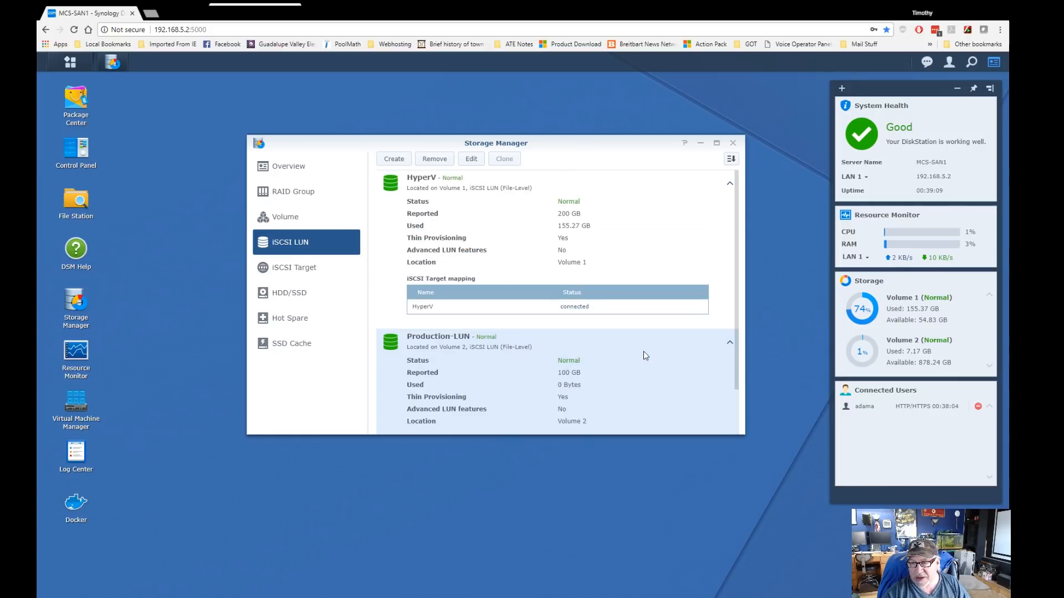
click(307, 270)
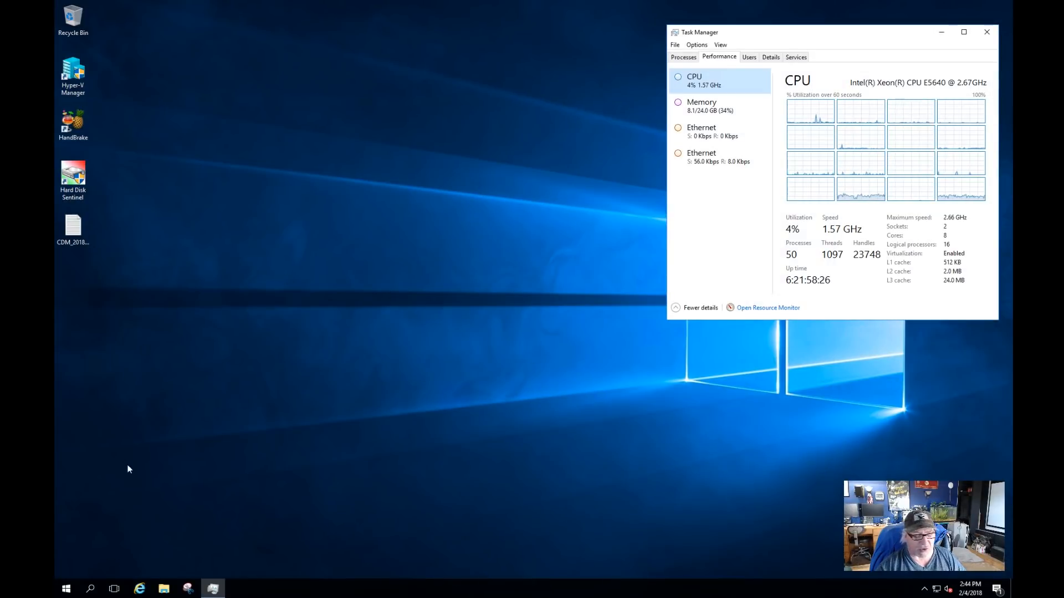
On the production Hyper-V host, open iSCSI Initiator from the Windows administrative tools and start the Microsoft iSCSI service
click(66, 589)
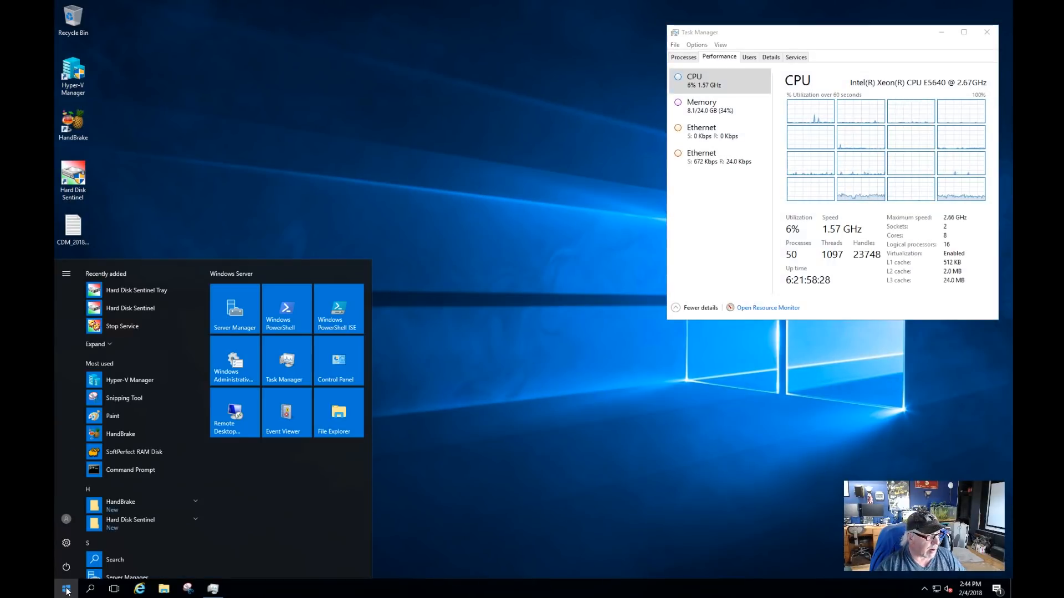
scroll(150, 477, down, 1)
scroll(150, 477, down, 2)
click(149, 489)
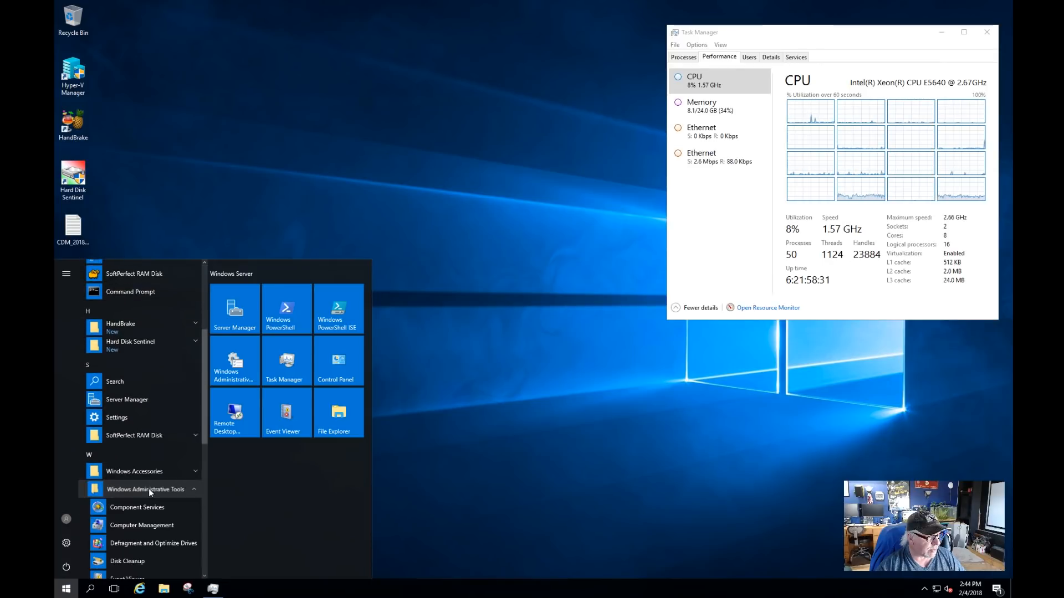
scroll(149, 489, down, 3)
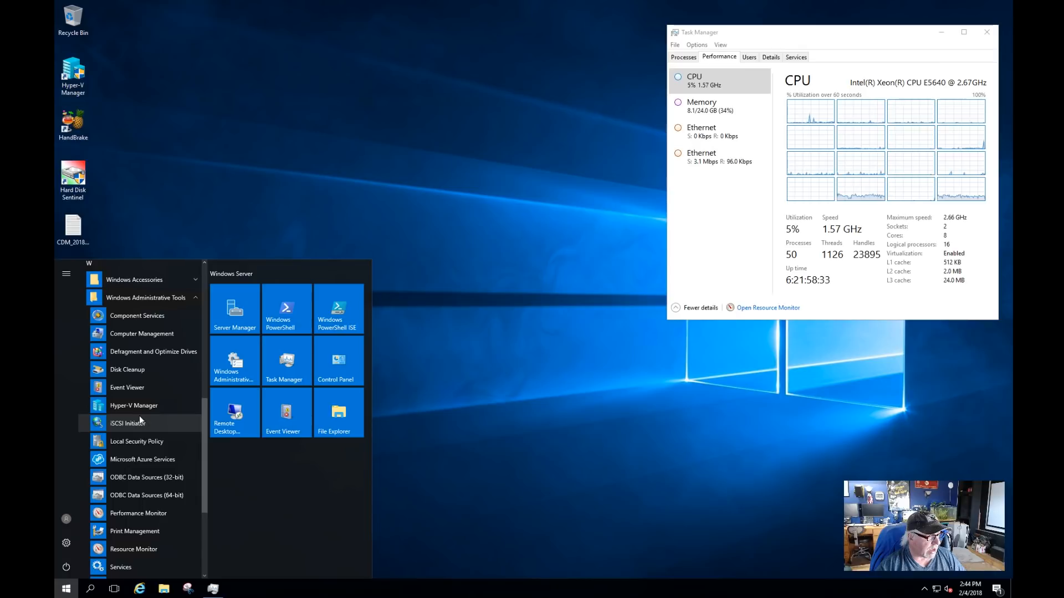
click(132, 423)
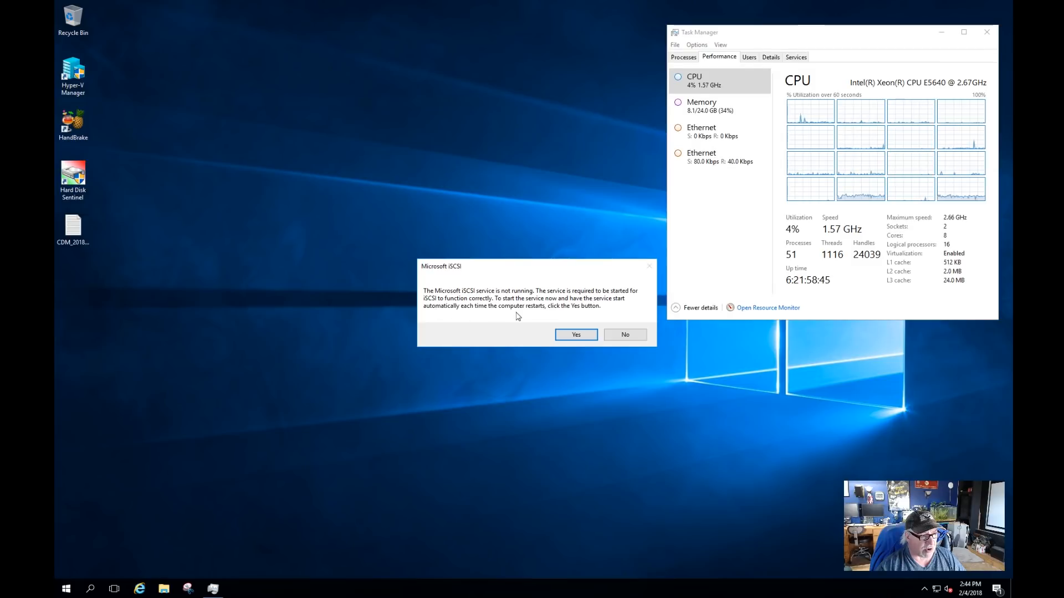
click(577, 335)
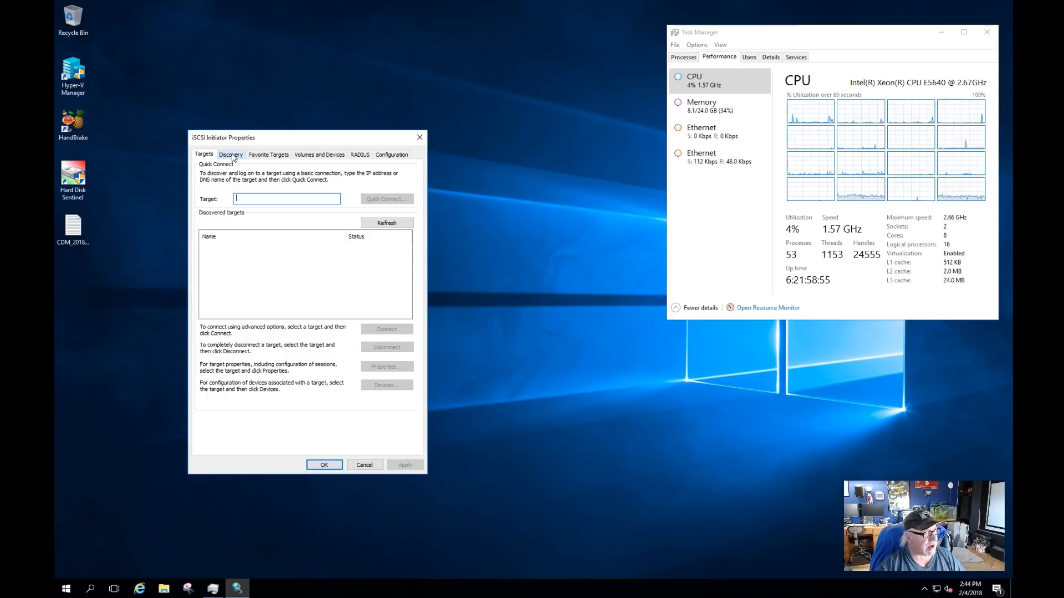
Add mcs-san1 as a target portal in iSCSI Initiator and refresh the portal list
click(231, 156)
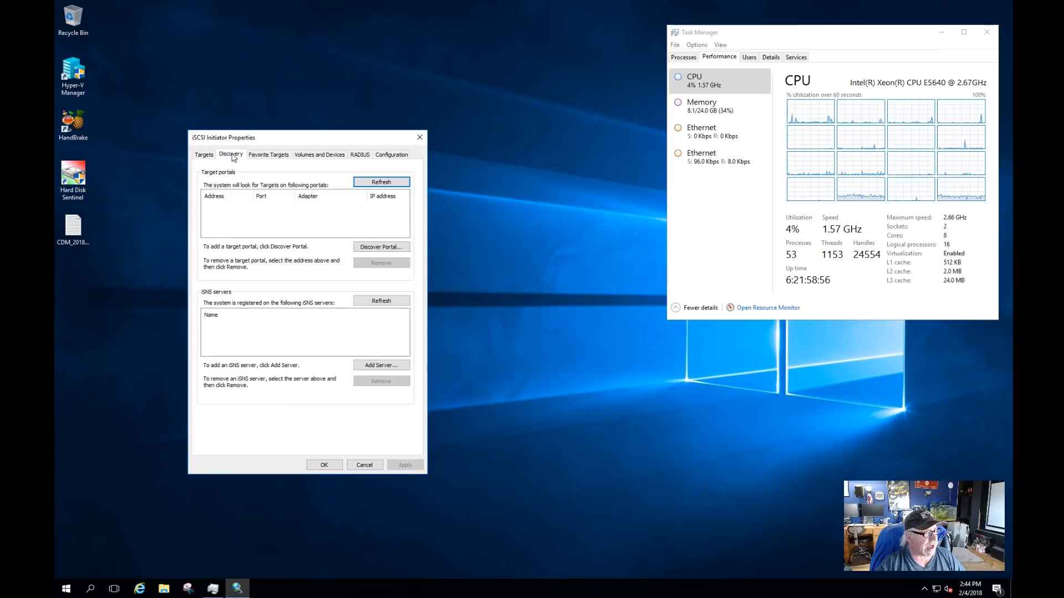
click(384, 253)
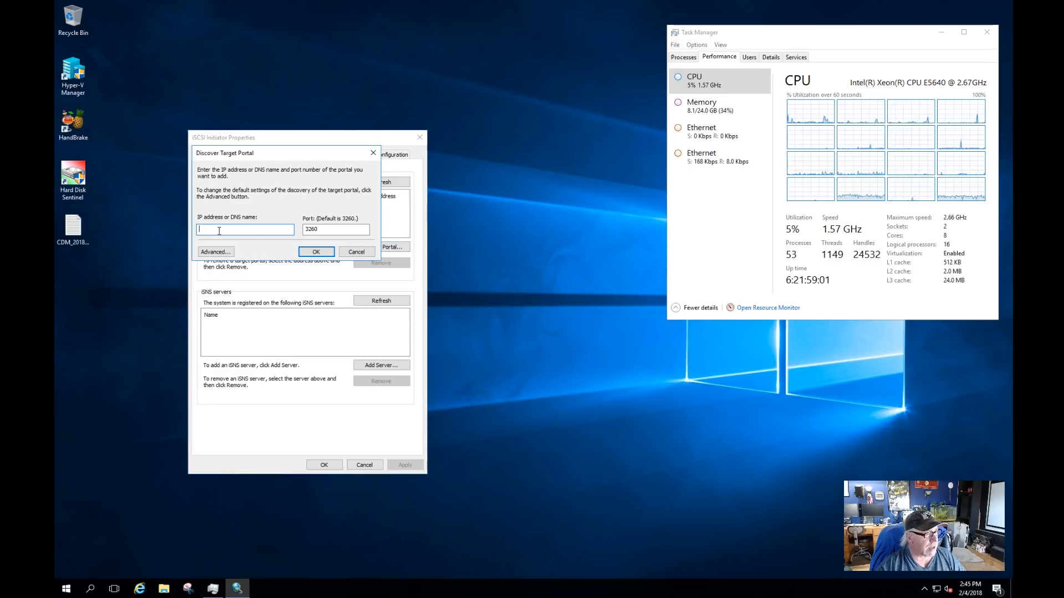
text(mc)
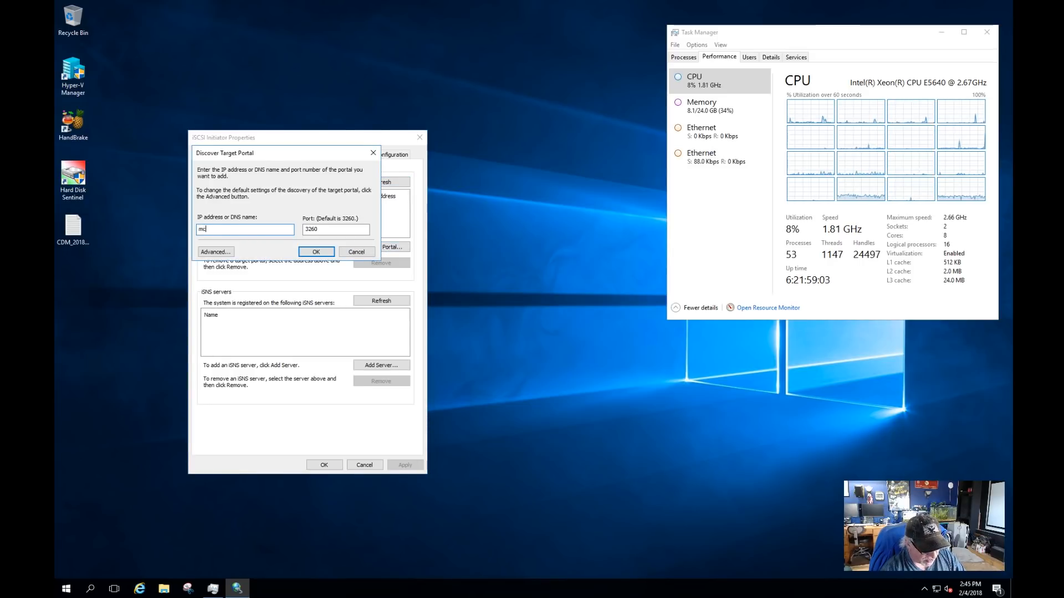
text(s-)
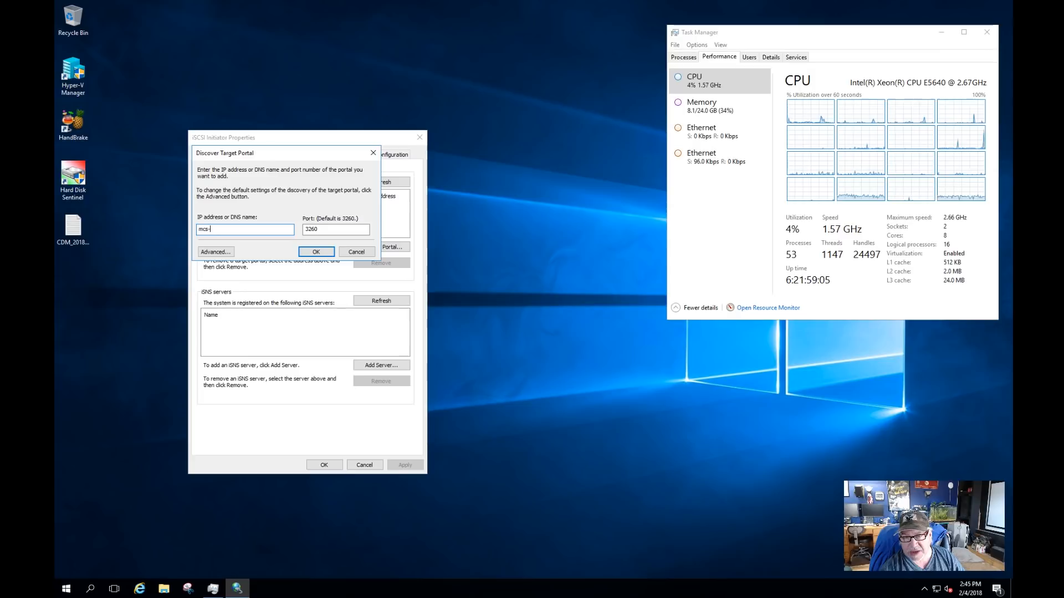
text(san1)
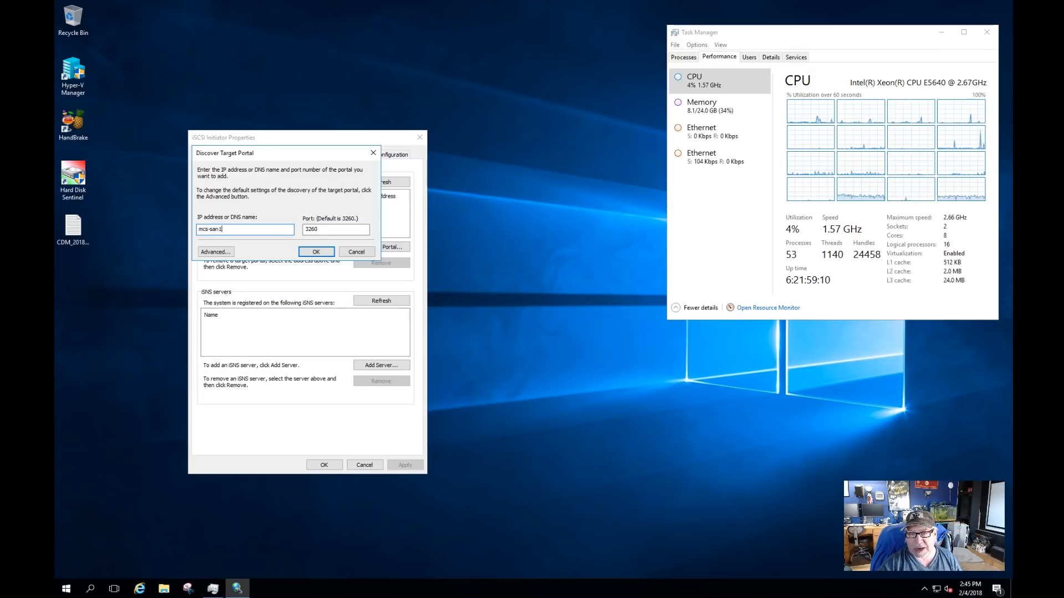
click(321, 255)
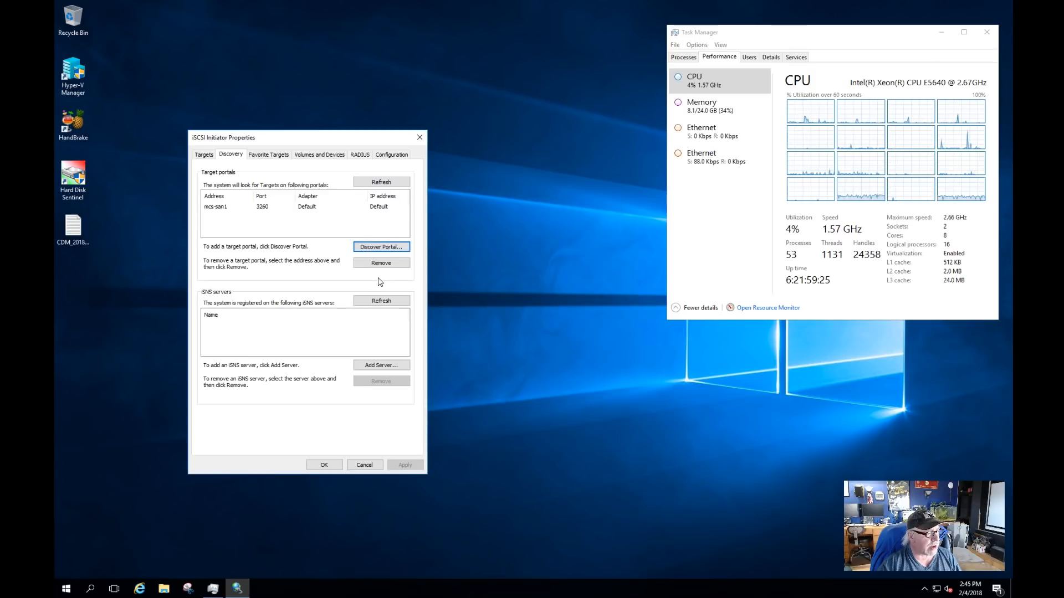
click(388, 185)
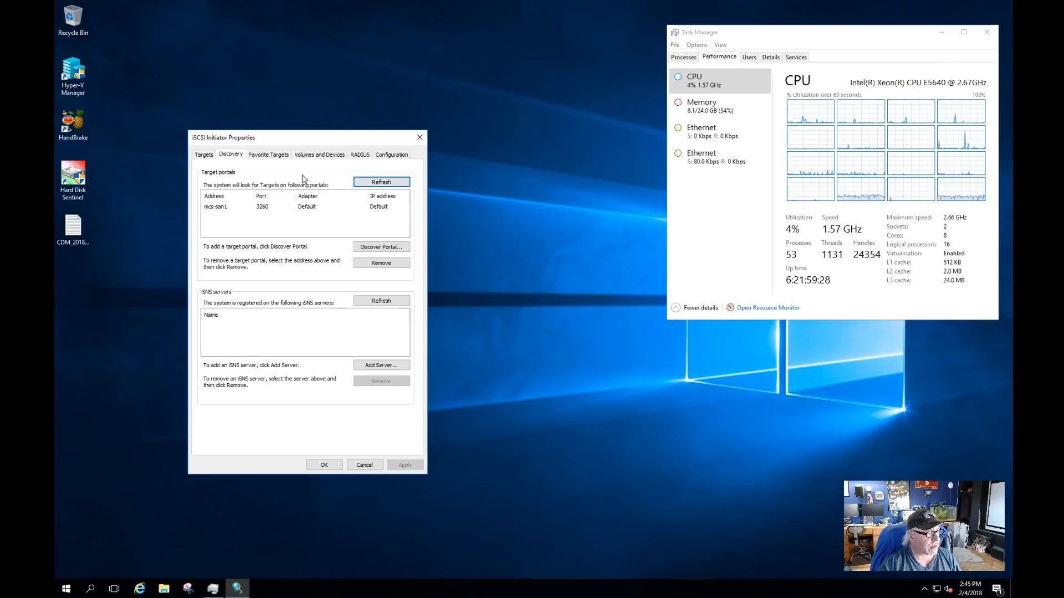
Connect to the discovered MCS-SAN1.Target-11 target, keeping it in the favorite targets, and close iSCSI Initiator
click(206, 156)
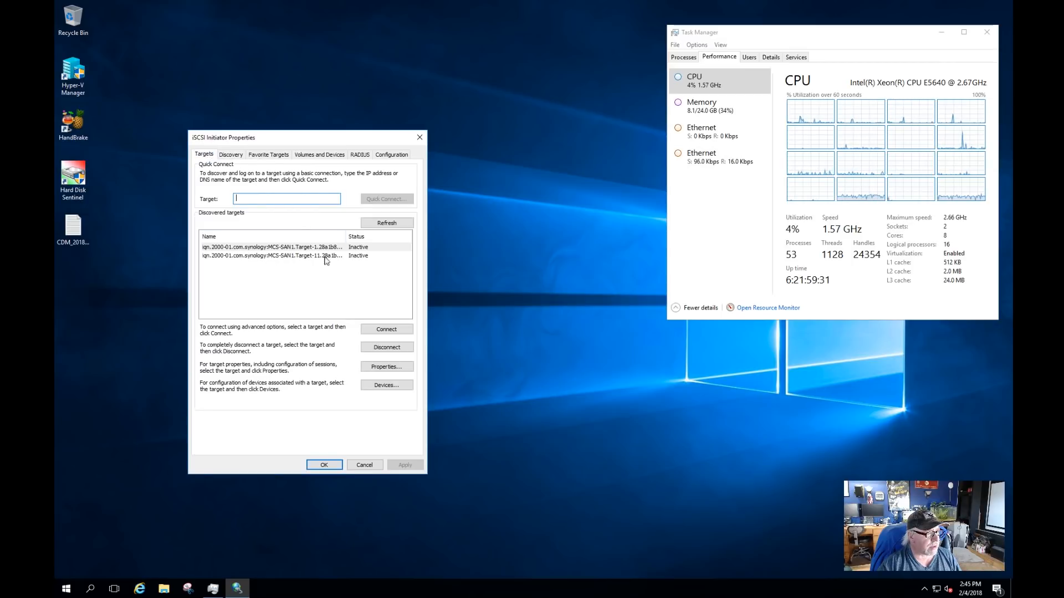
drag(348, 238, 386, 238)
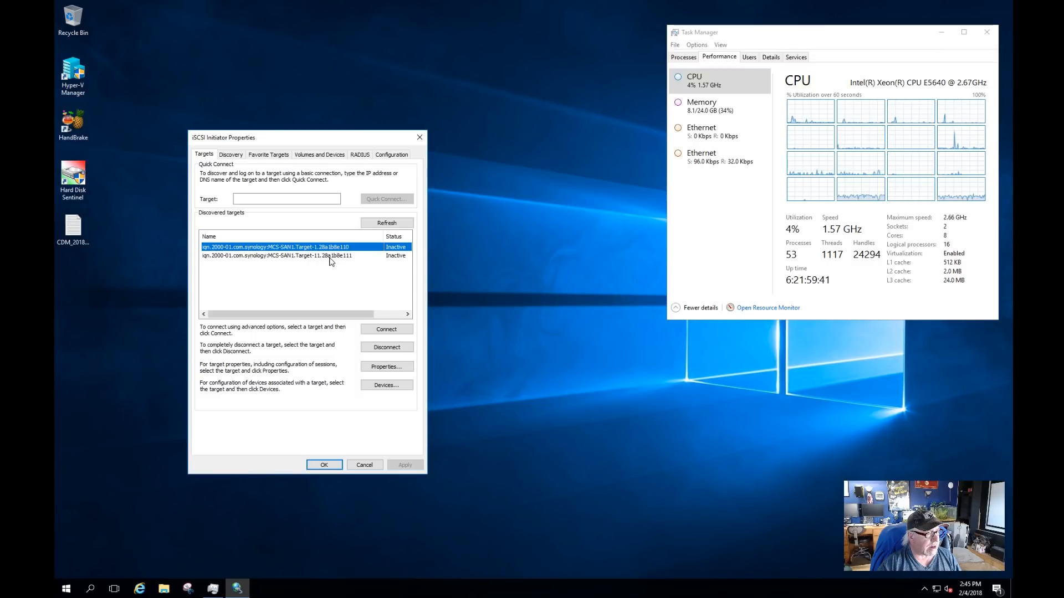
click(261, 256)
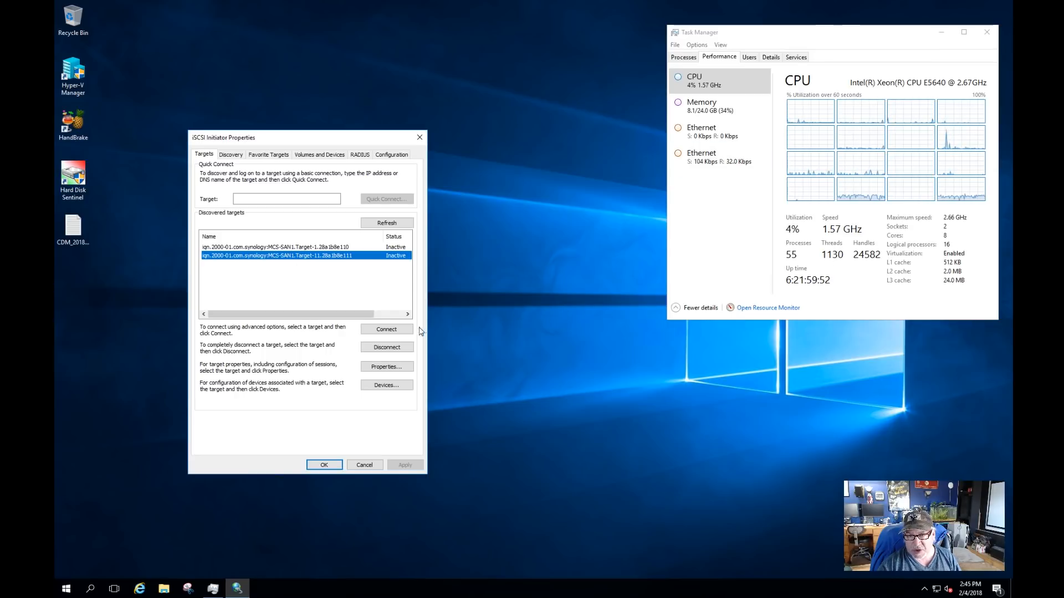
click(383, 333)
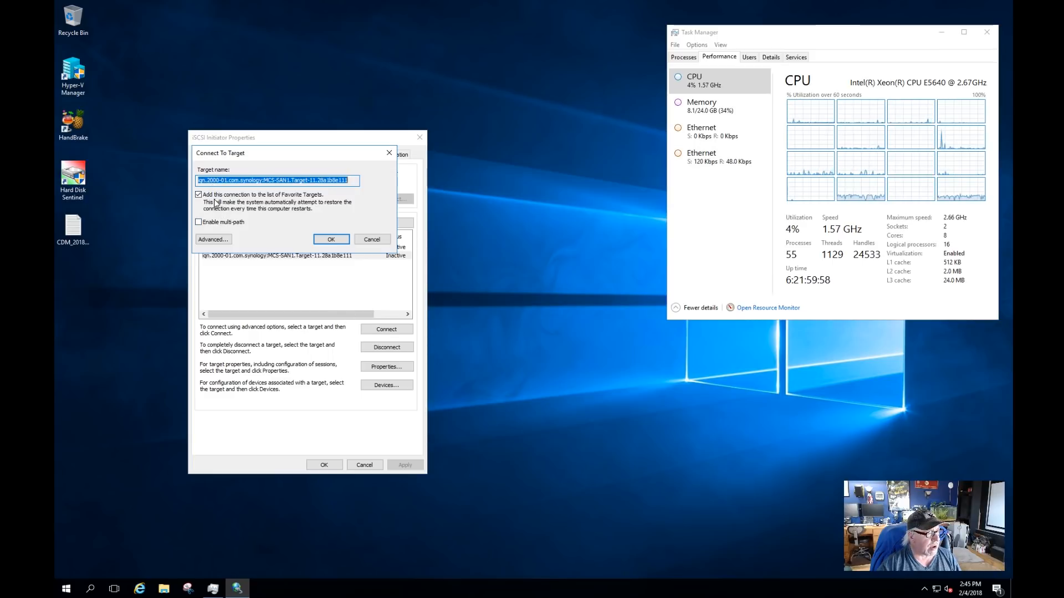
click(332, 240)
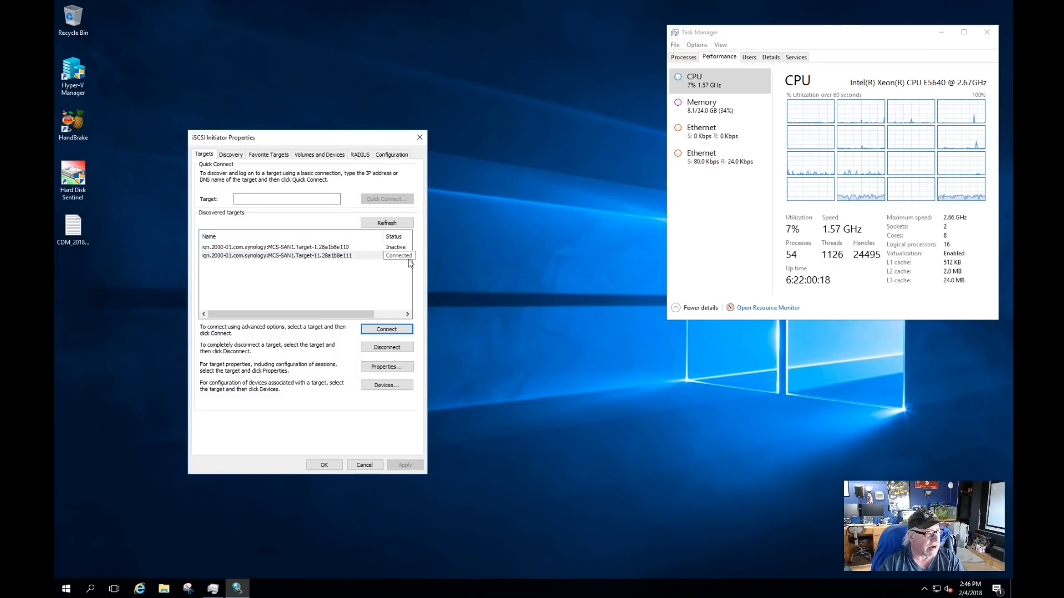
drag(369, 314, 387, 314)
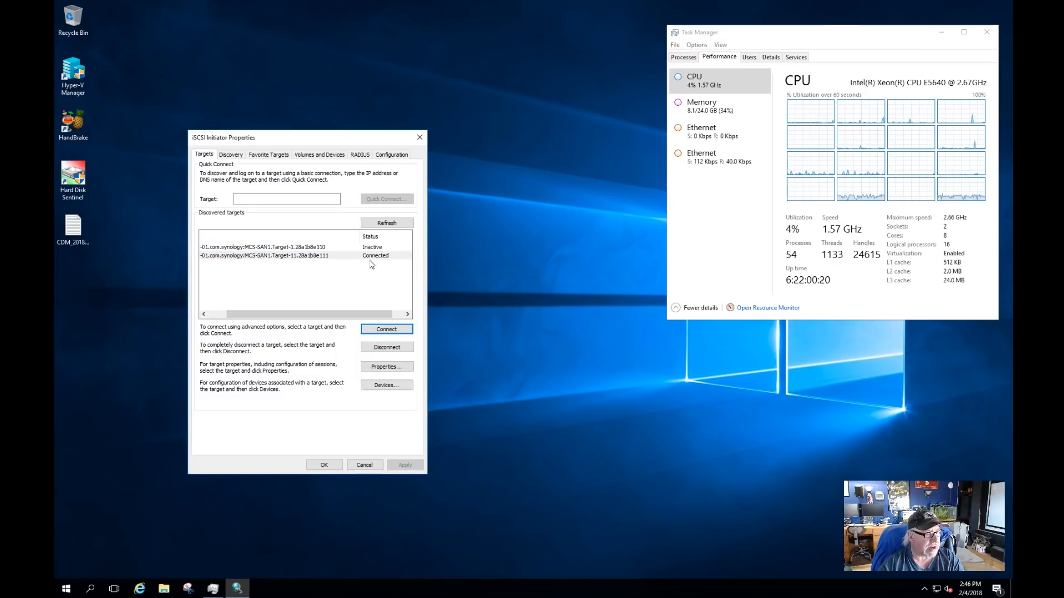
click(326, 465)
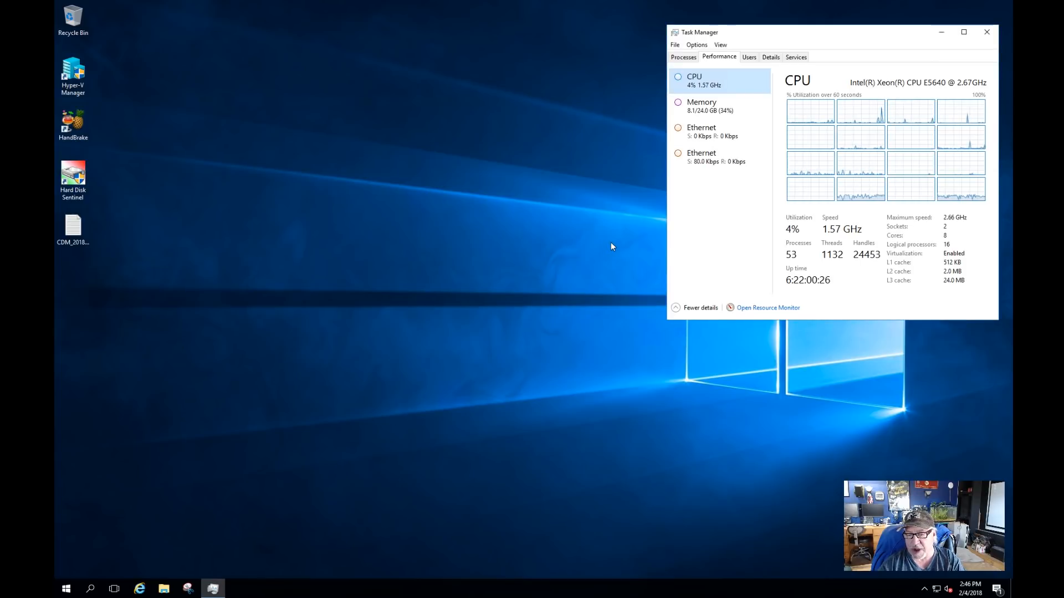
Check the drives listed under This PC in File Explorer for the newly connected iSCSI disk
click(204, 530)
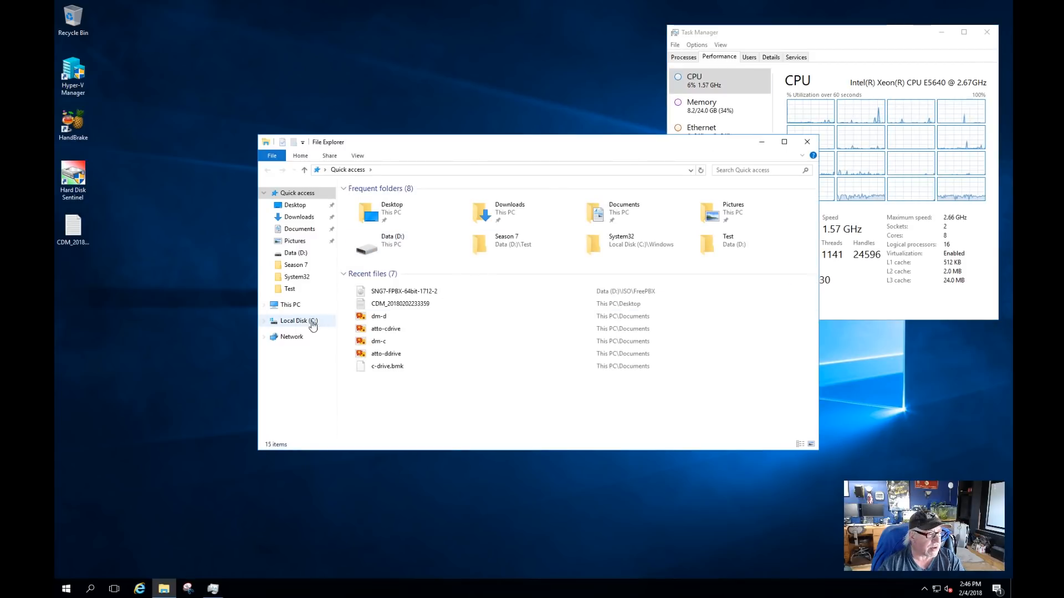
click(294, 306)
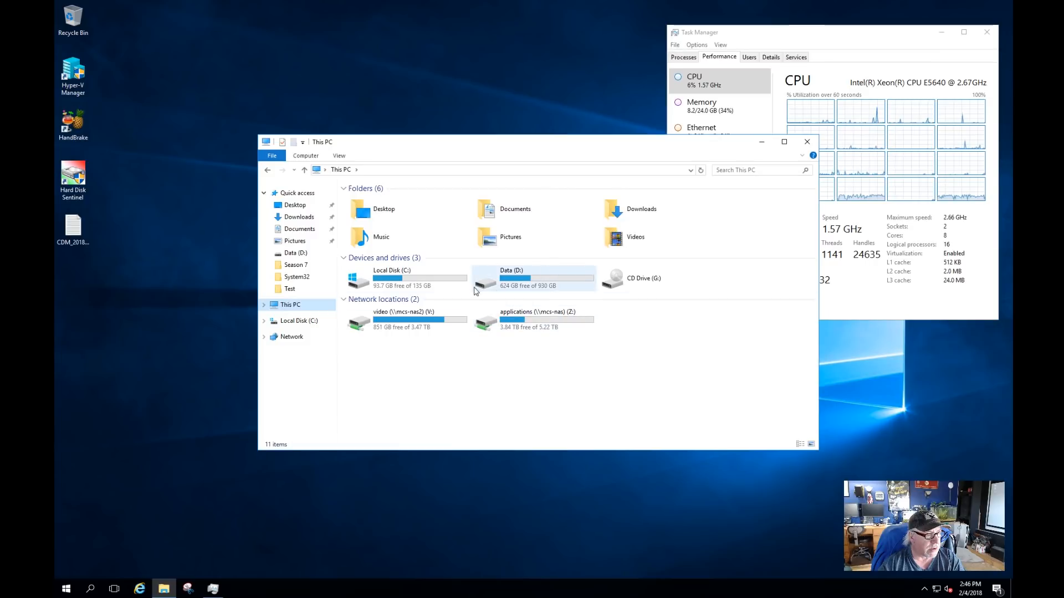
click(407, 281)
click(544, 282)
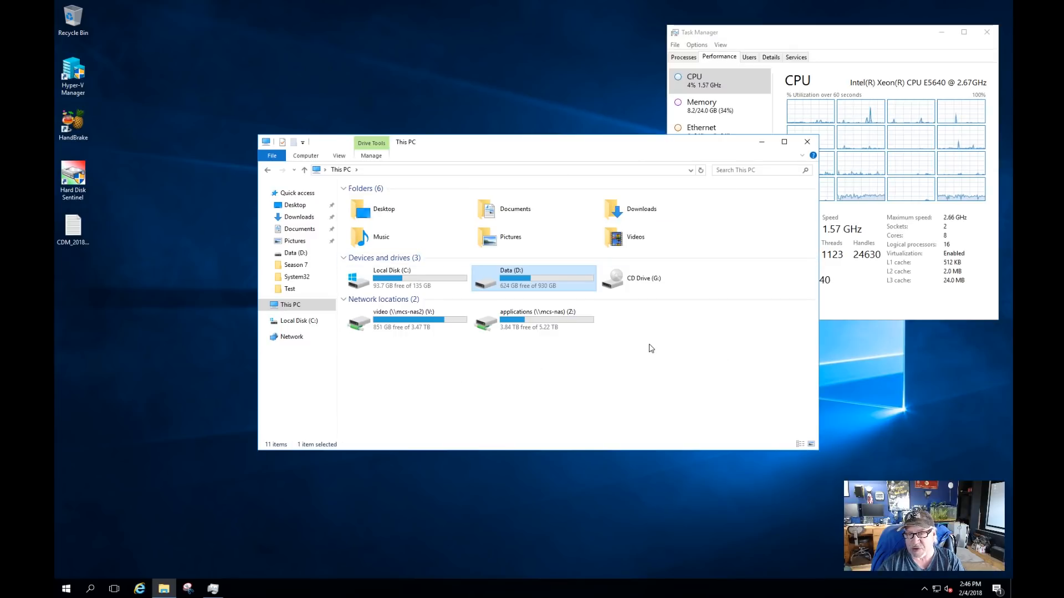
right_click(297, 306)
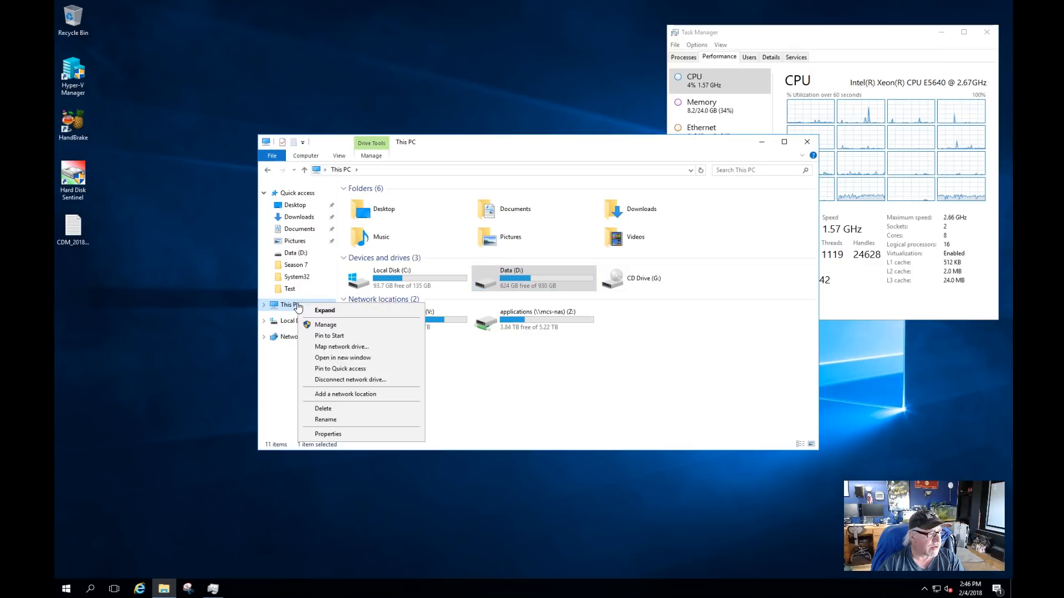
click(321, 327)
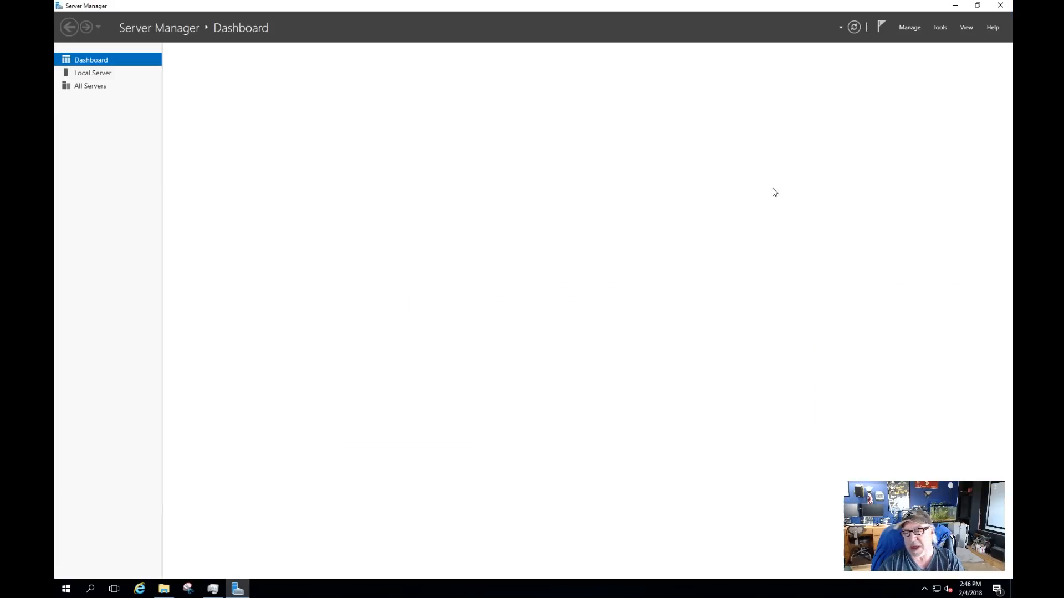
click(1000, 5)
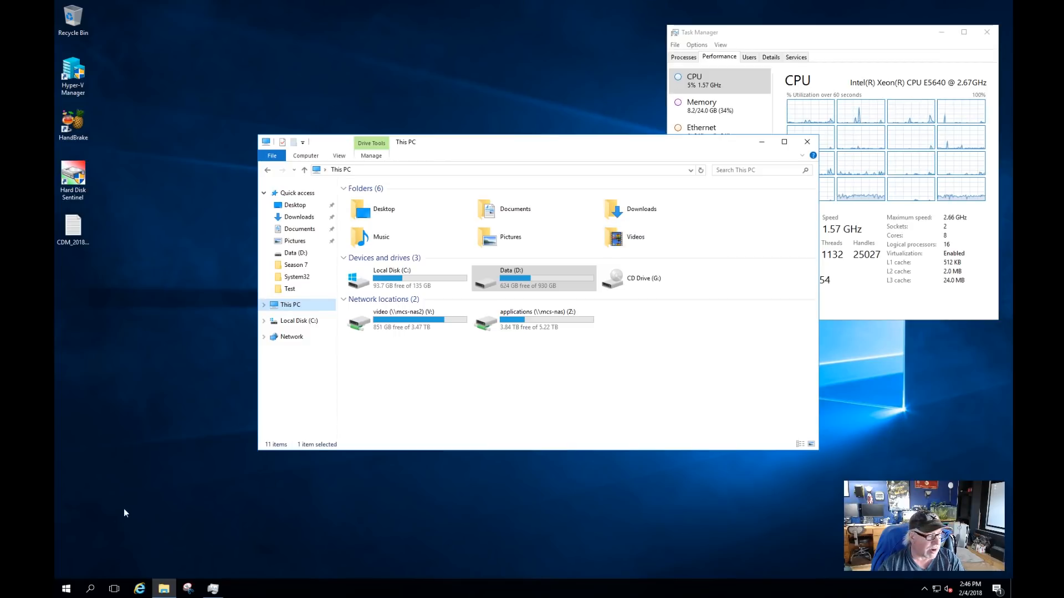
Add a desktop shortcut to Computer Management from the Windows administrative tools and open it
click(66, 589)
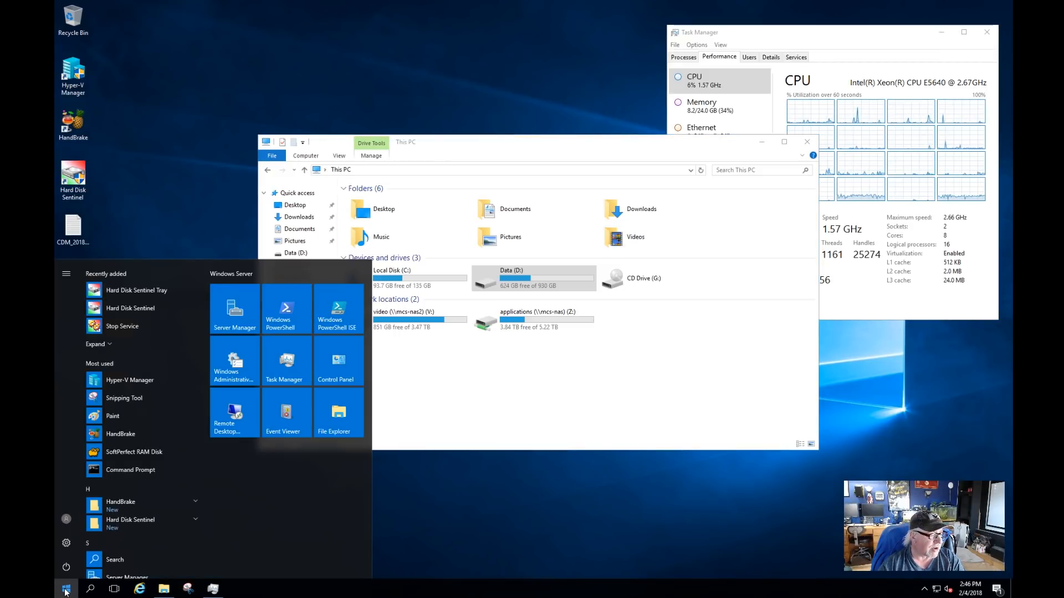
scroll(138, 517, down, 3)
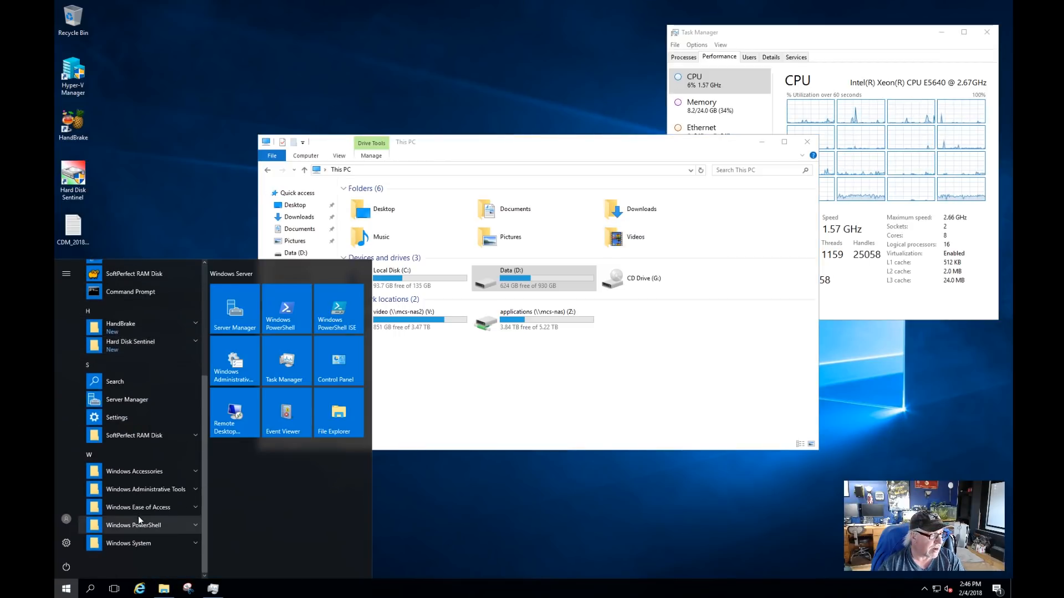
click(141, 490)
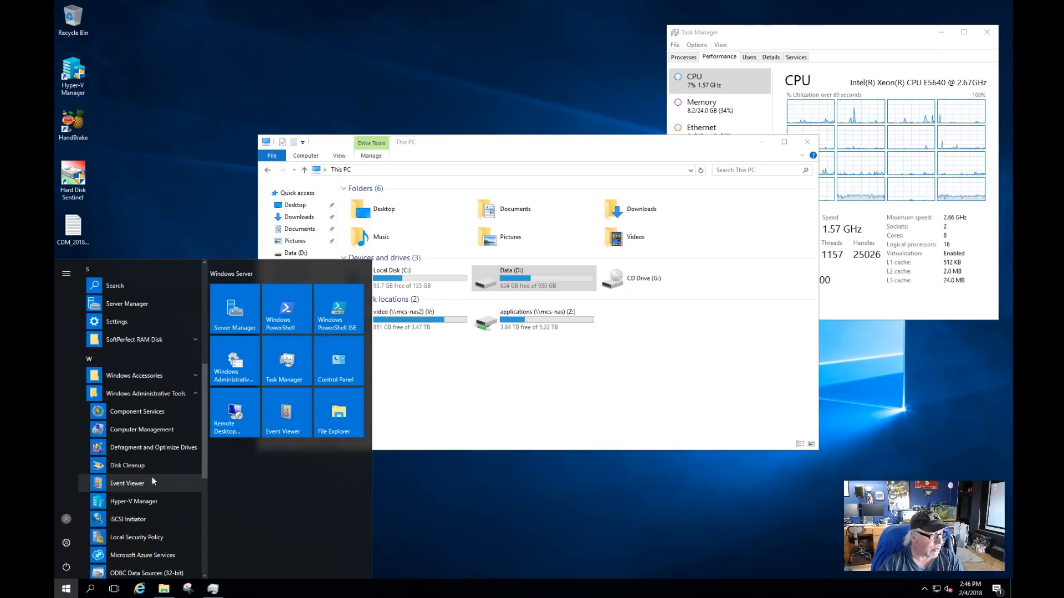
drag(100, 434, 468, 524)
drag(488, 487, 71, 277)
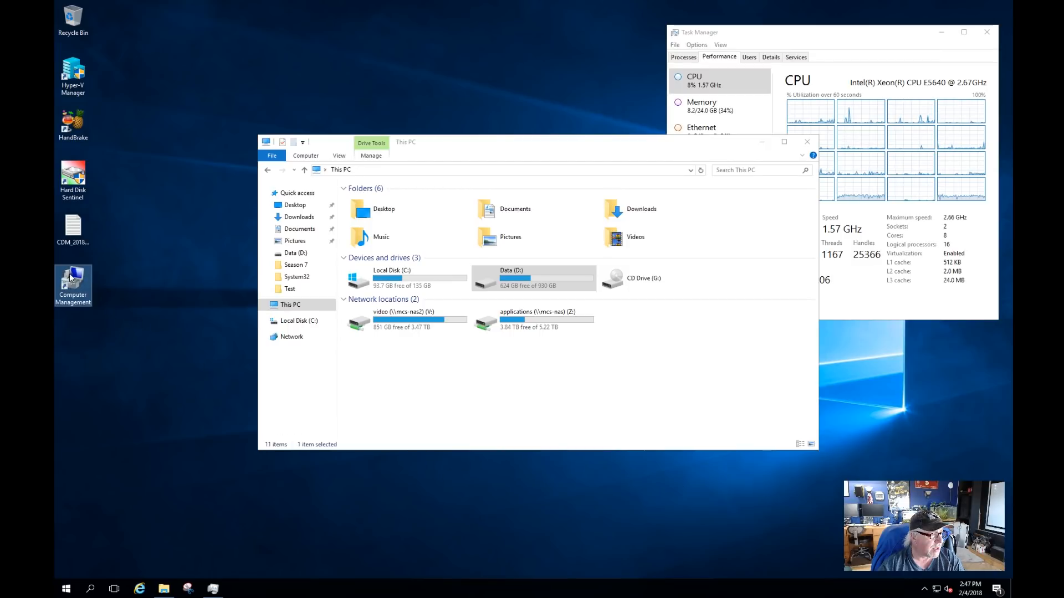
double_click(70, 277)
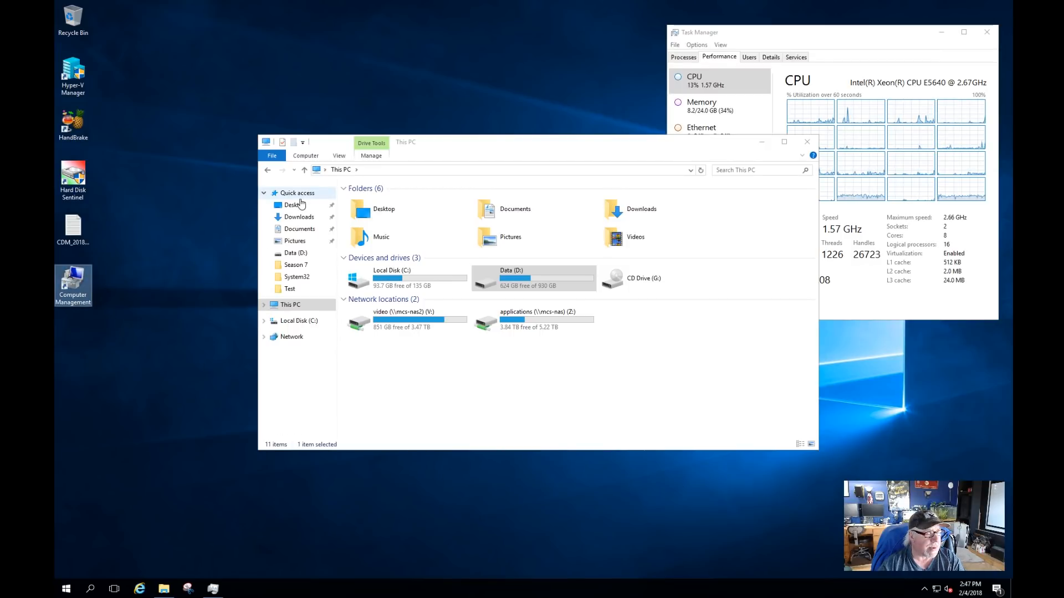
click(521, 16)
Bring the offline 100 GB Disk 4 online in Disk Management
click(99, 134)
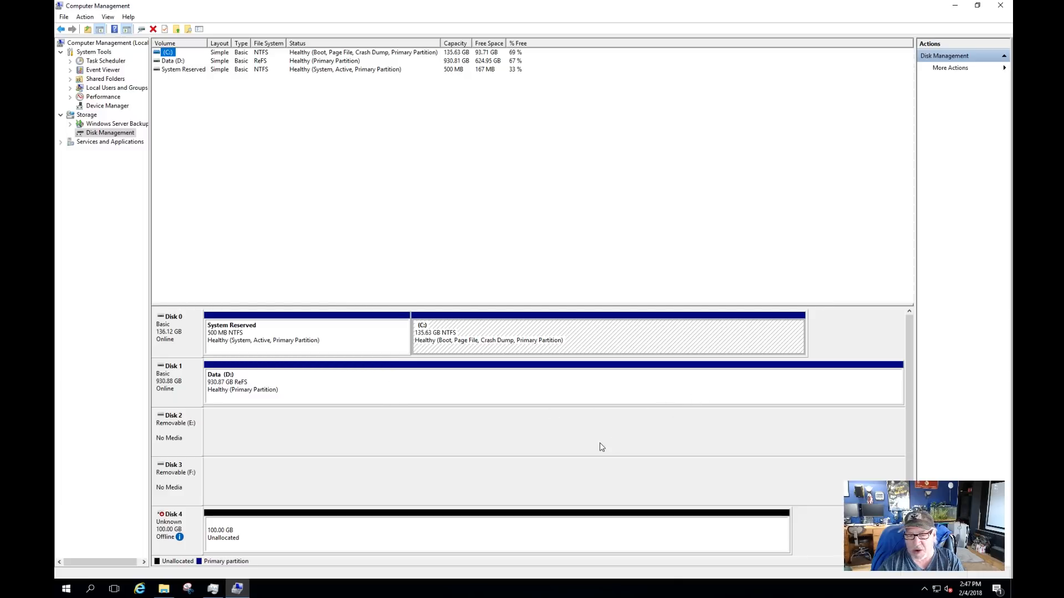
click(910, 450)
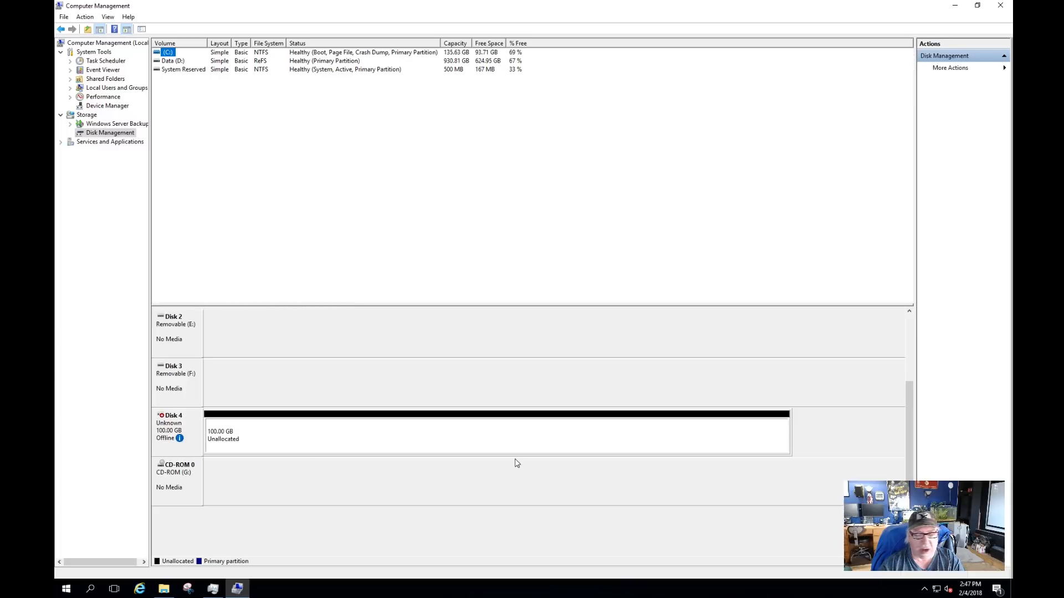
click(172, 428)
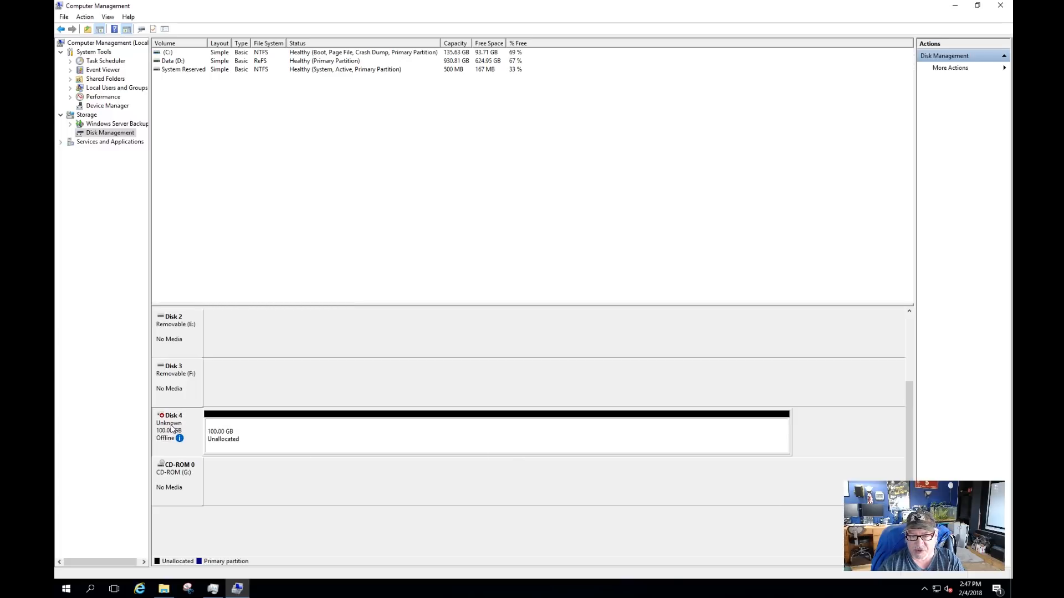
right_click(171, 427)
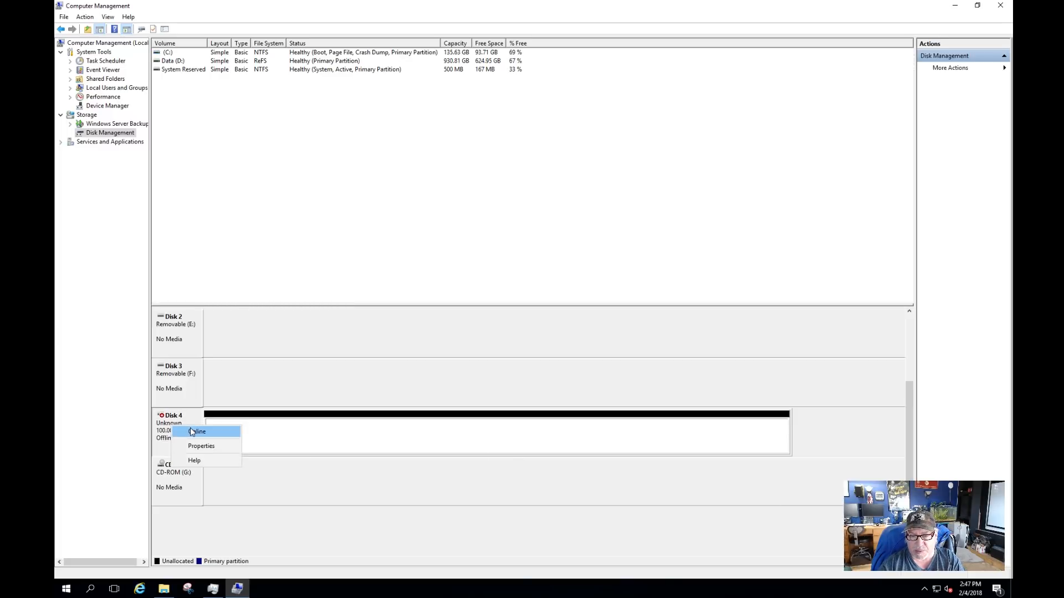
click(191, 427)
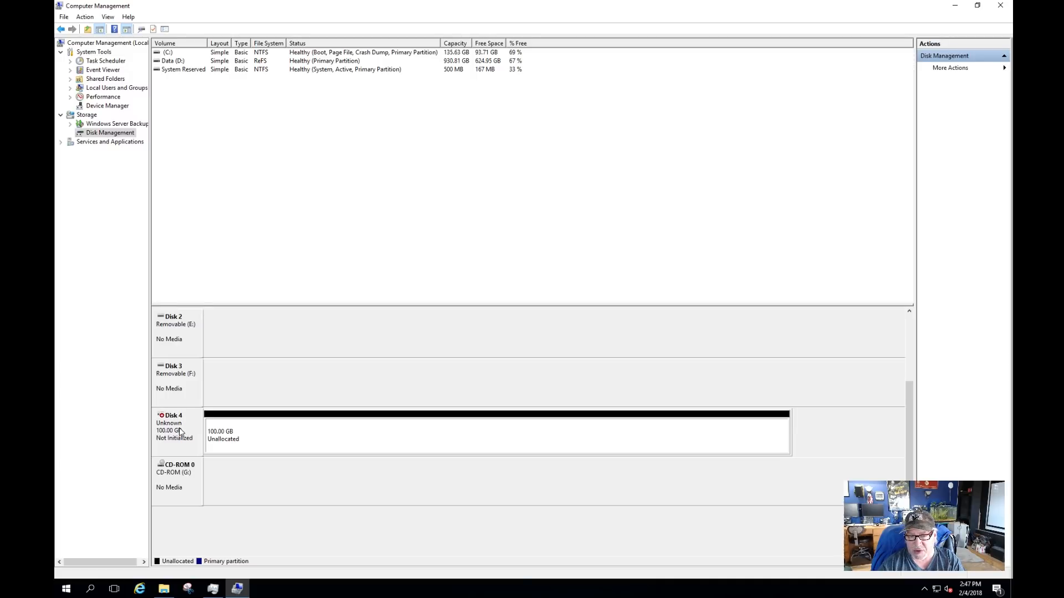
Initialize Disk 4 with the MBR (Master Boot Record) partition style
right_click(179, 431)
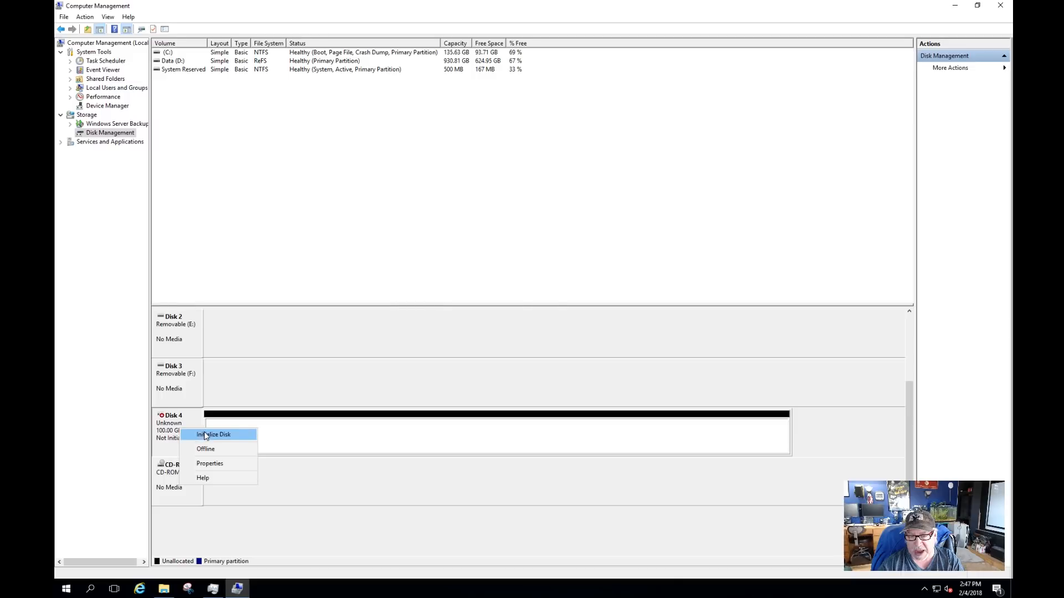
click(206, 433)
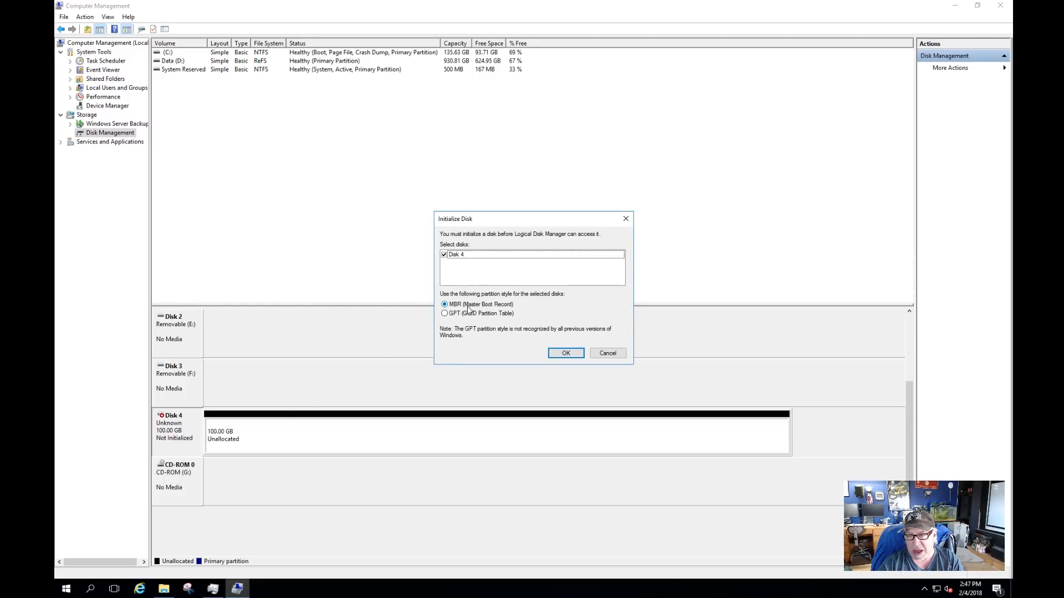
click(574, 355)
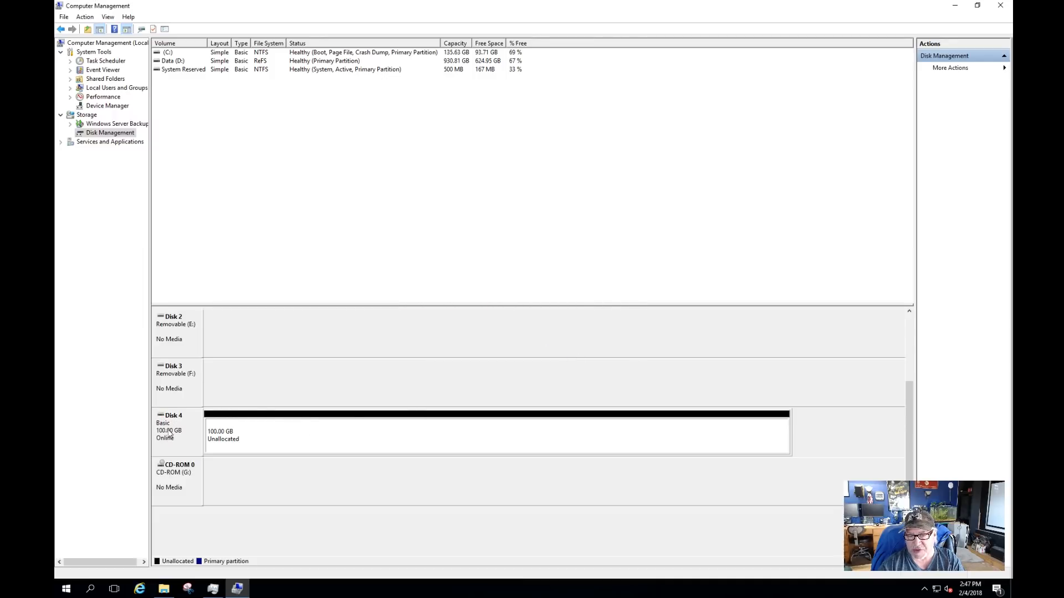
Start a new simple volume on Disk 4's unallocated space, using the full 102397 MB and drive letter S
click(263, 443)
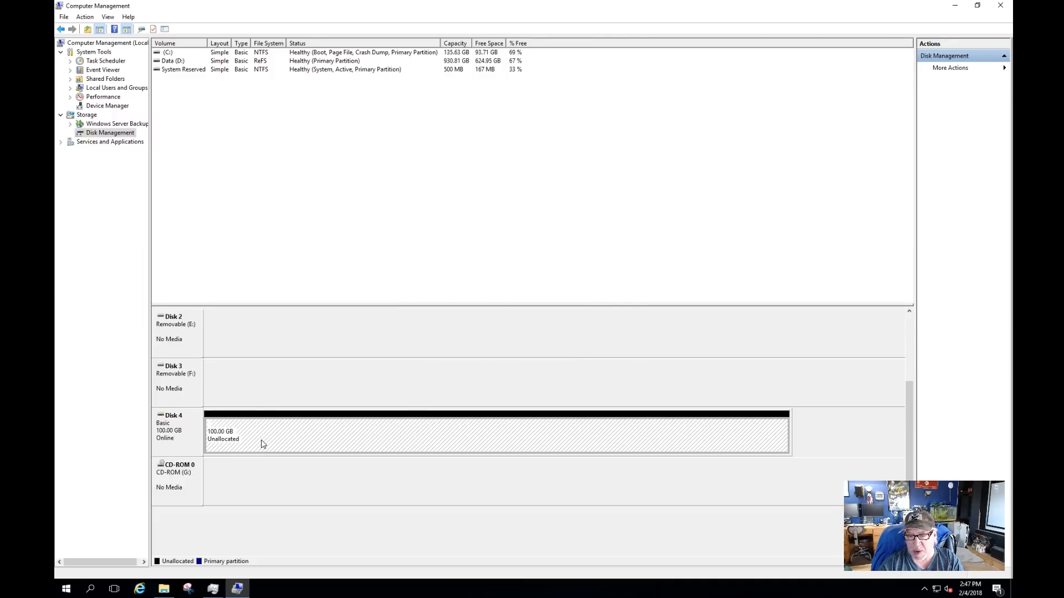
right_click(263, 444)
click(291, 445)
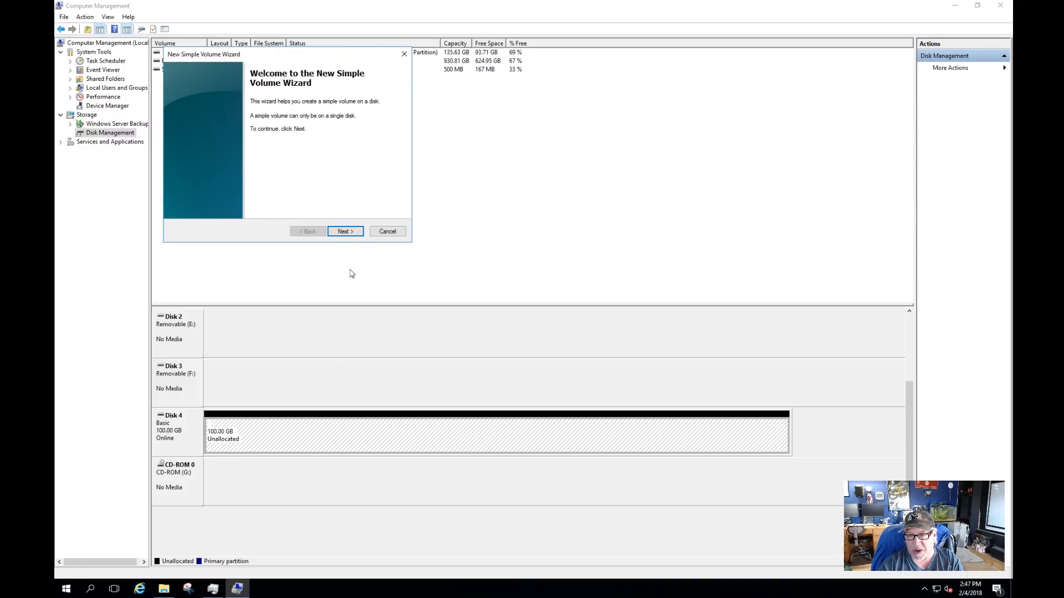
click(347, 232)
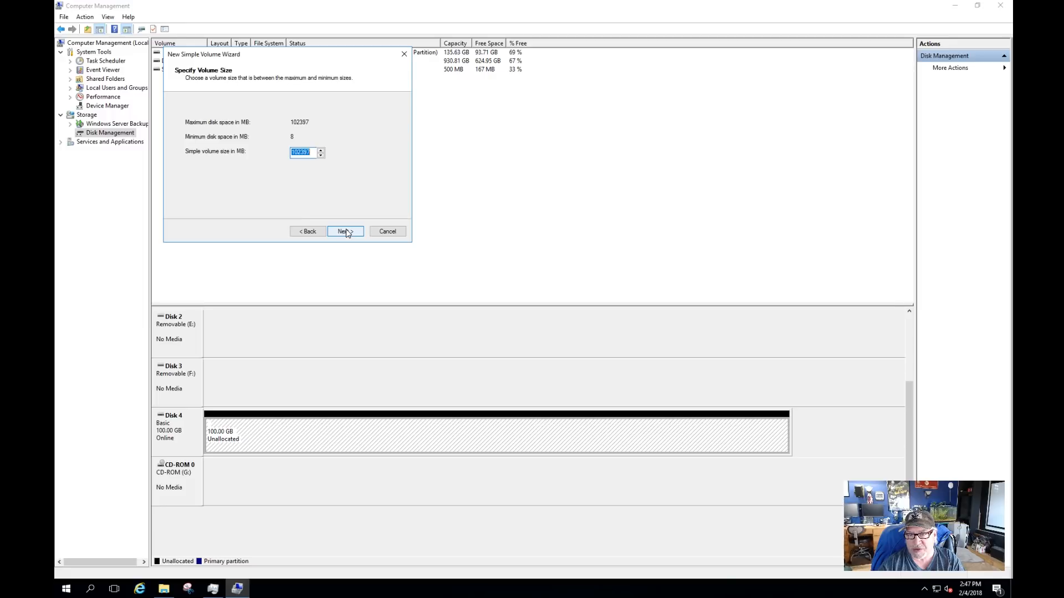
click(346, 233)
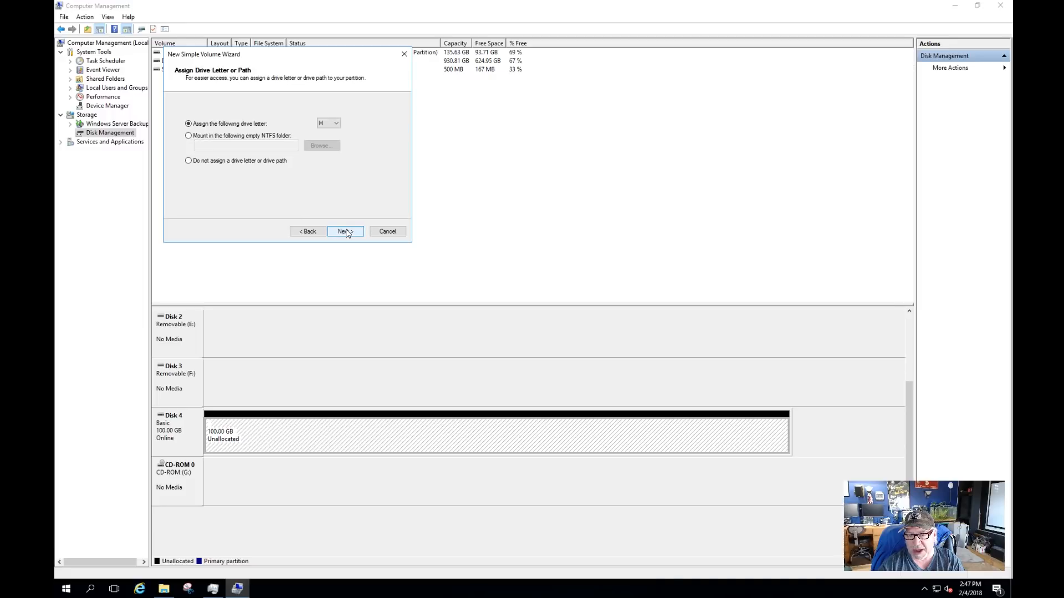
click(335, 123)
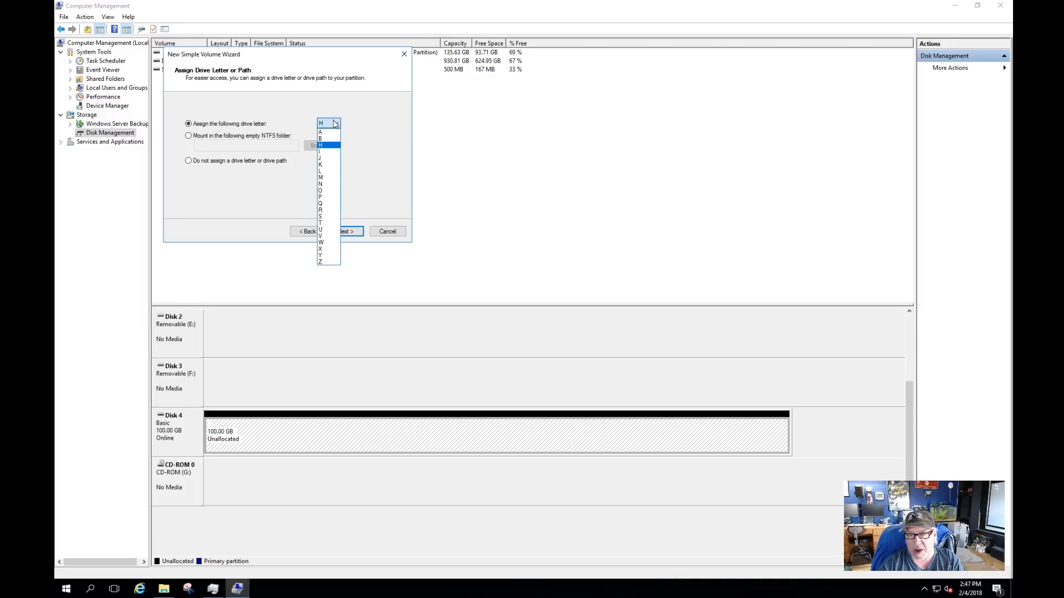
click(326, 217)
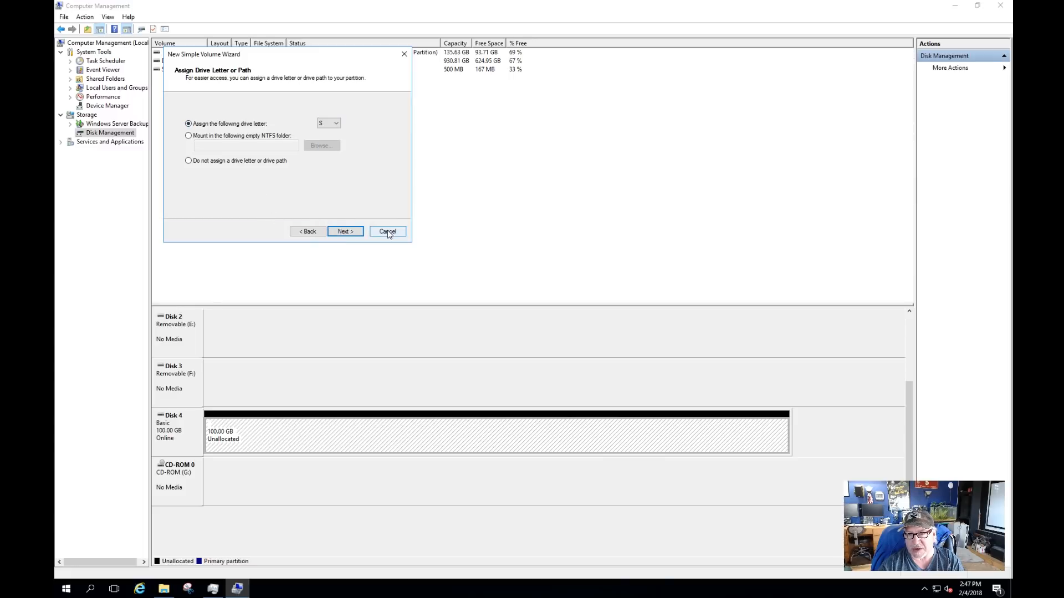
Quick-format the new volume as NTFS with default allocation unit size and label Shared, finish creating it, and close Computer Management
click(345, 232)
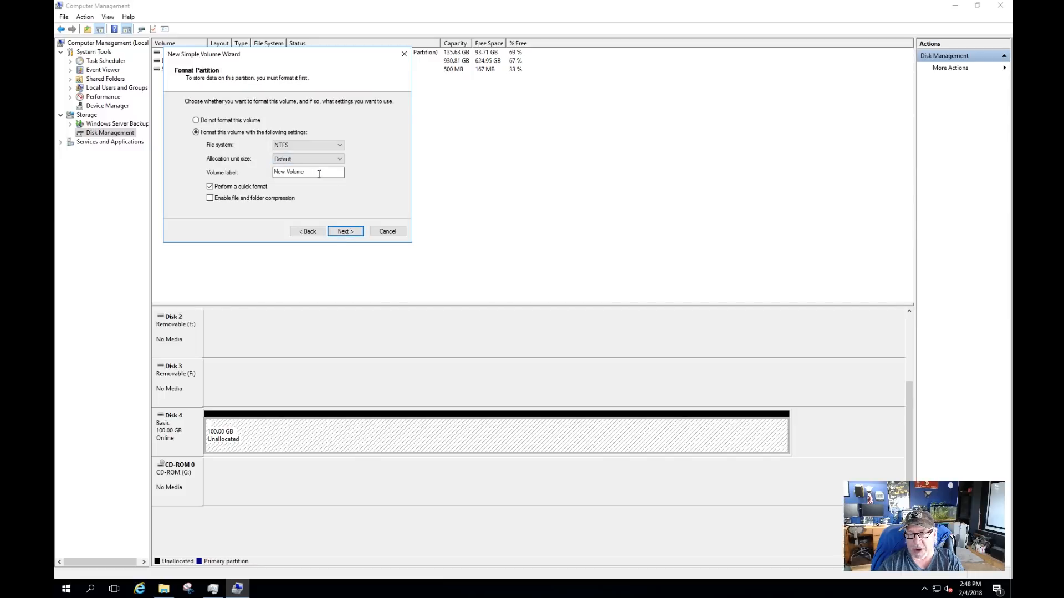
drag(311, 172, 268, 173)
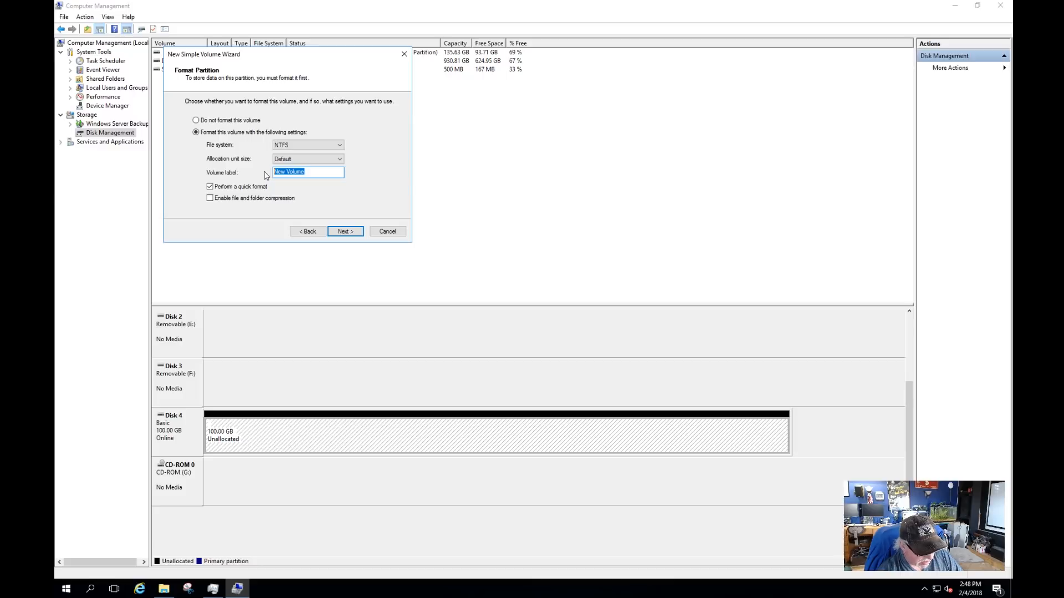
text(Shared)
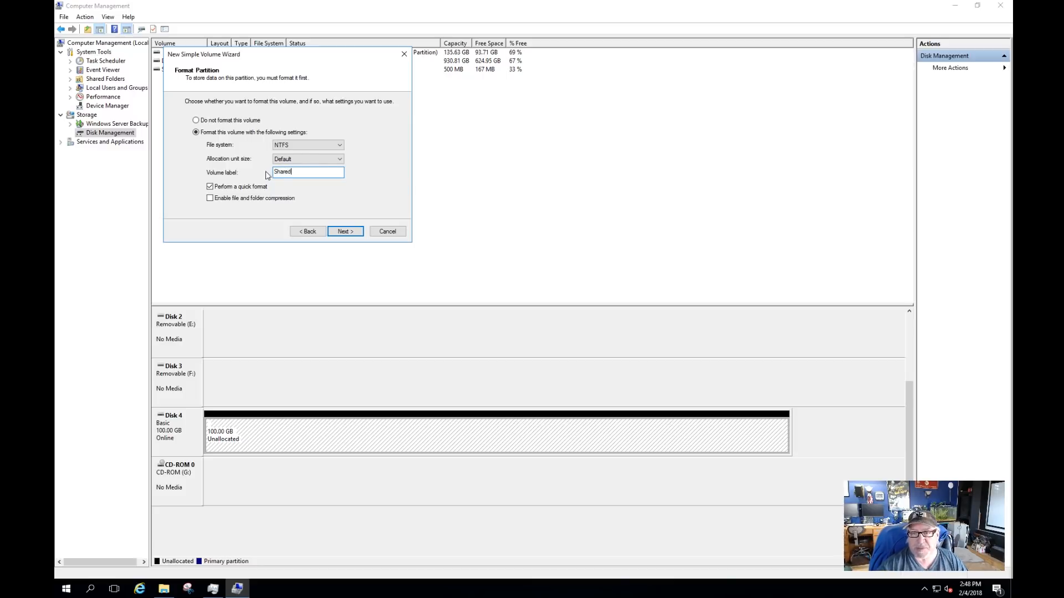
click(348, 232)
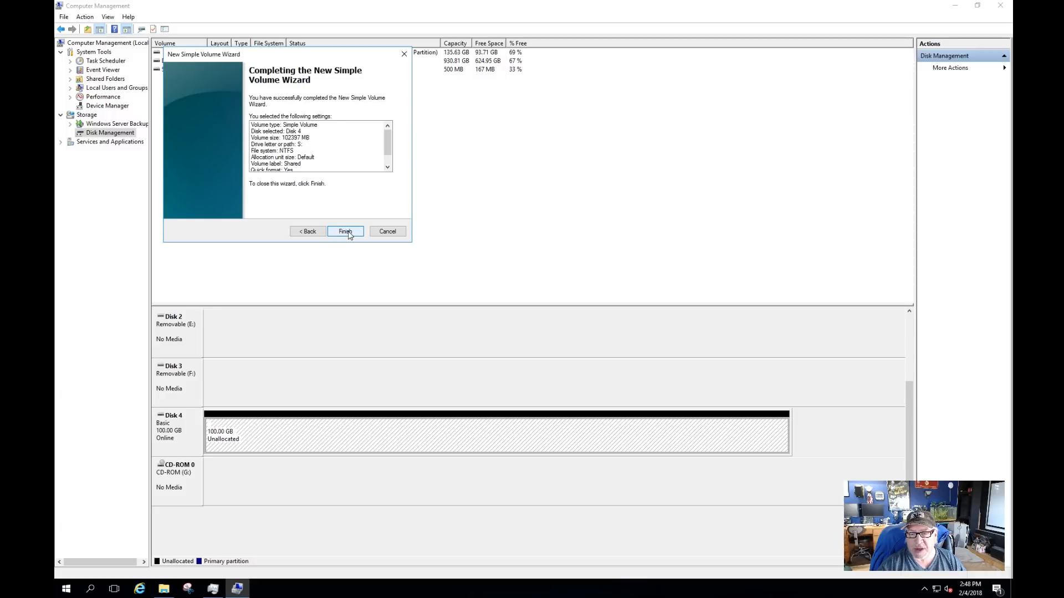
click(345, 232)
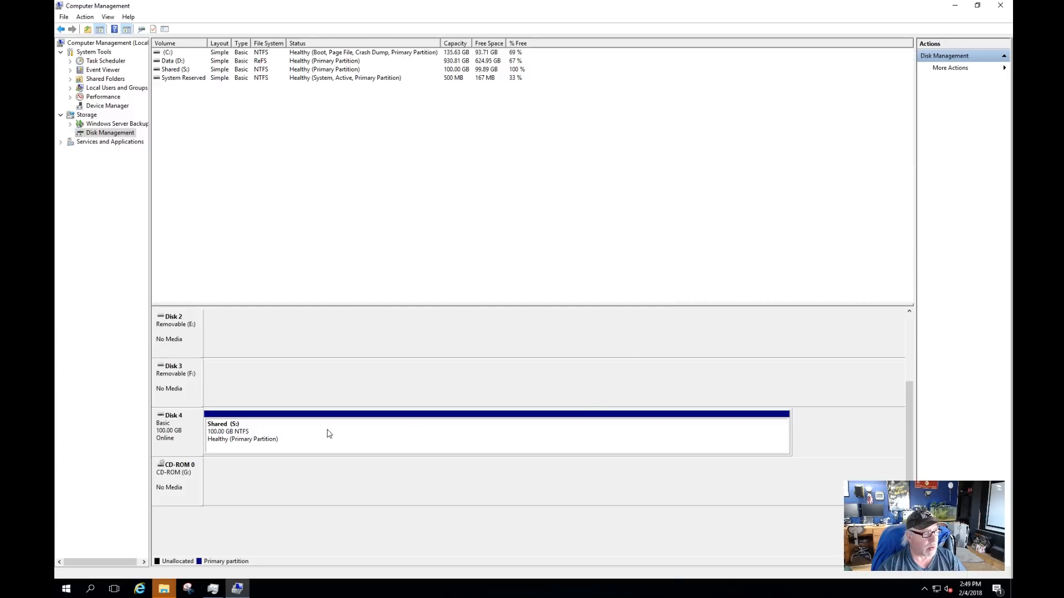
click(1000, 7)
Create a folder named Virtual Machines on the Shared (S:) drive in File Explorer
click(593, 304)
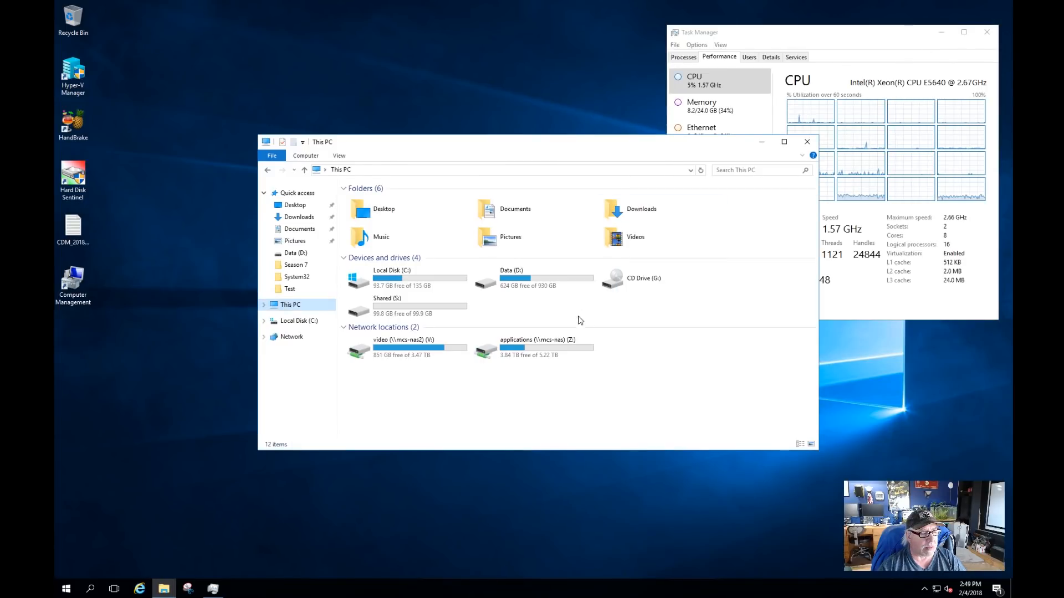
double_click(390, 310)
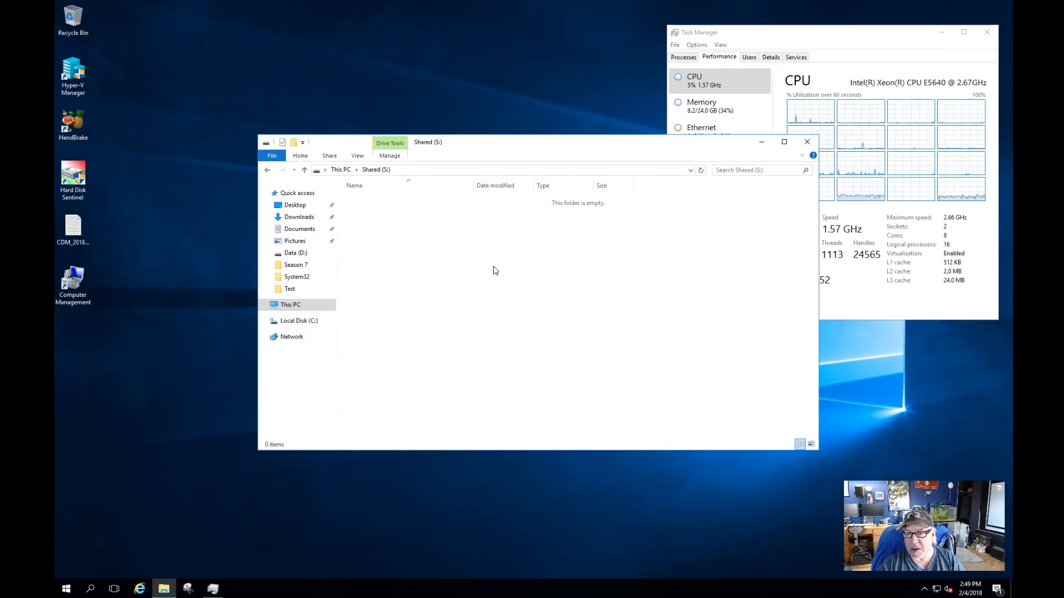
right_click(437, 274)
mouse_move(488, 383)
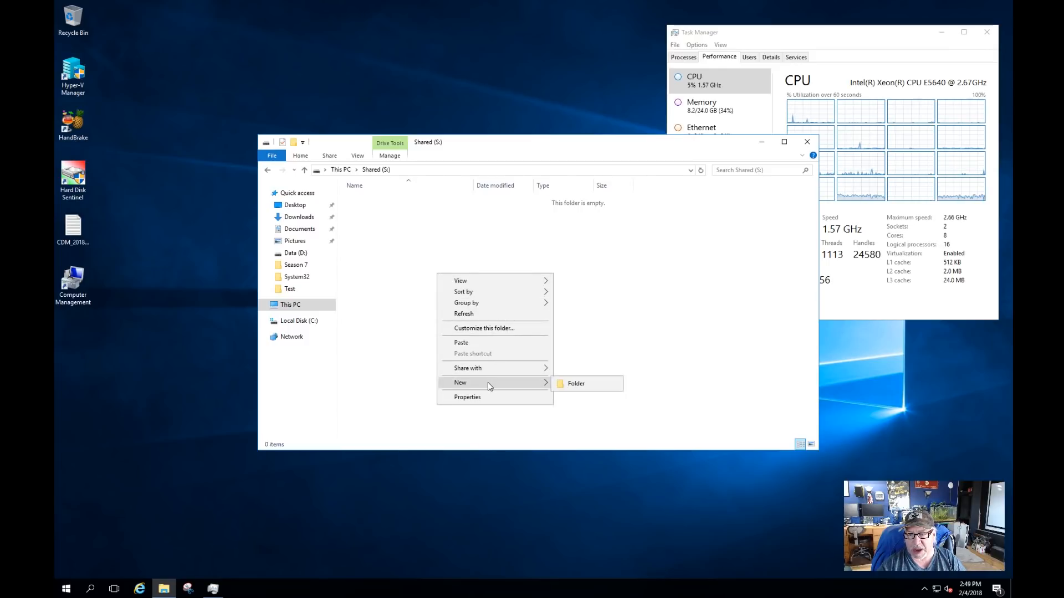
click(576, 384)
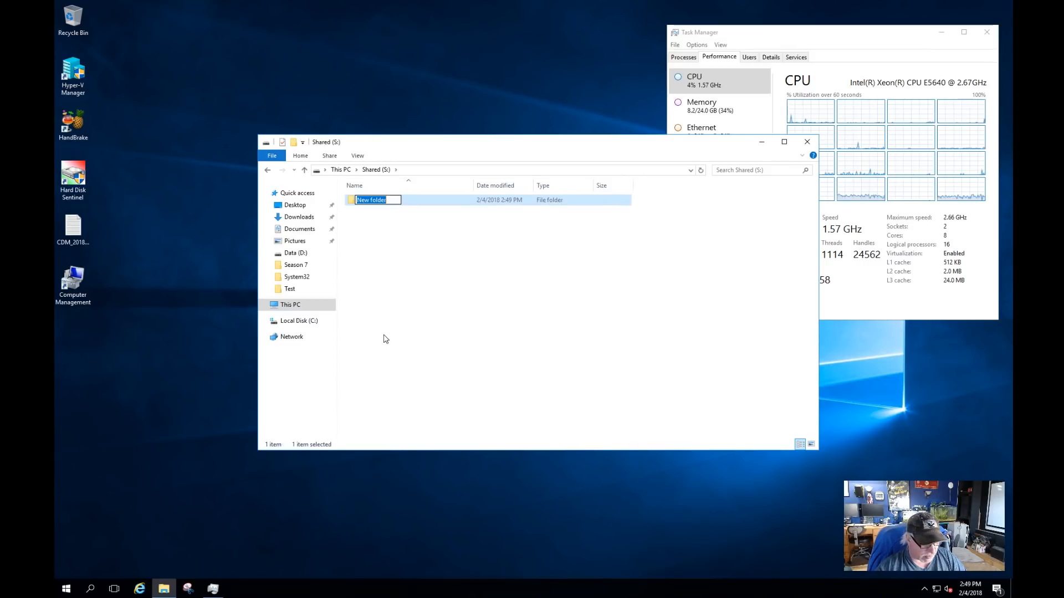
text(Virtua)
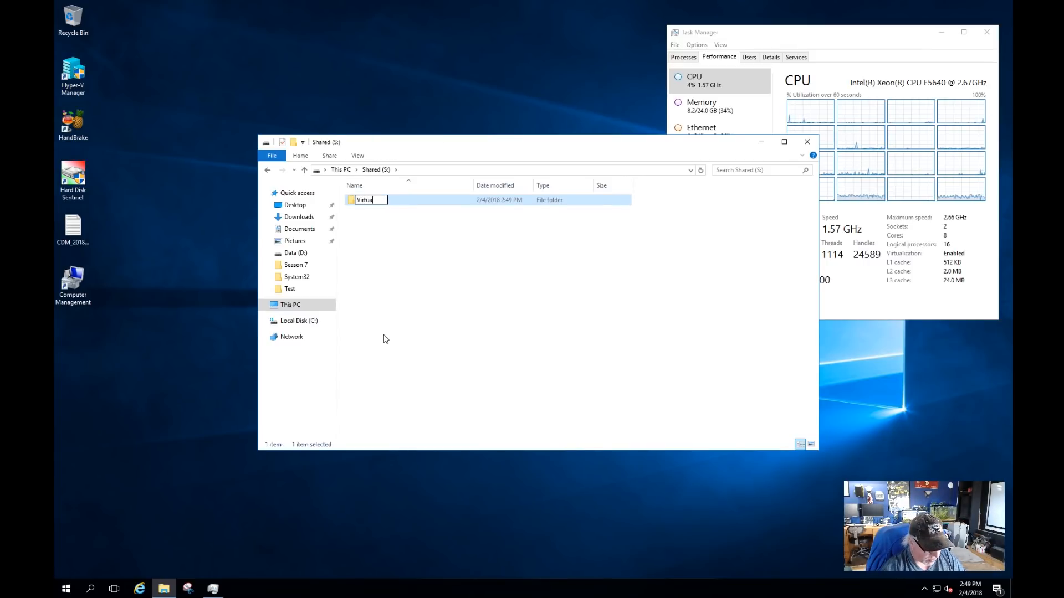
text(l Machines)
key(Return)
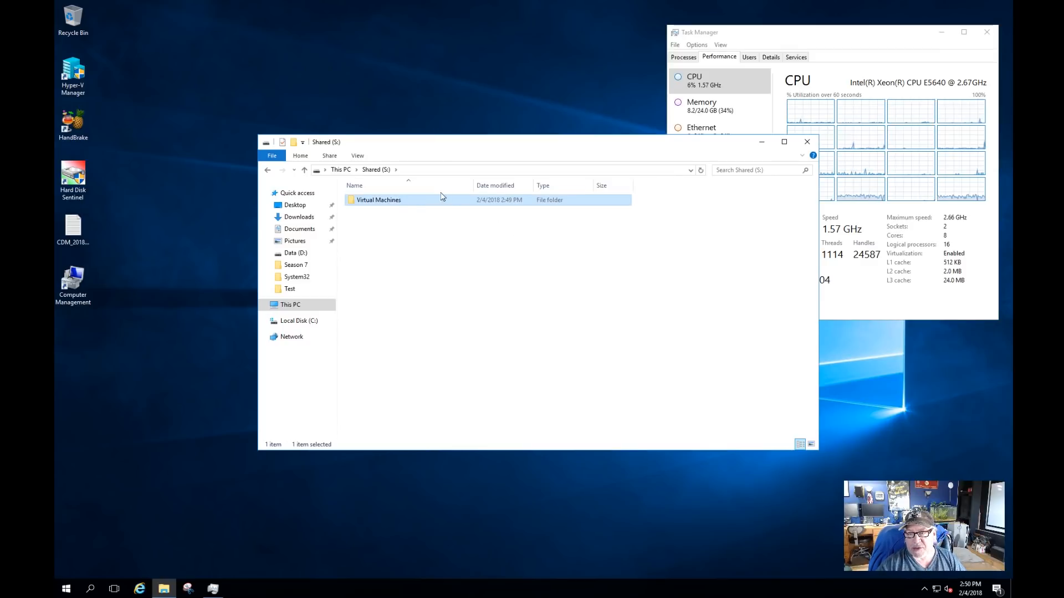
Create a VHD subfolder inside the Virtual Machines folder and close File Explorer
double_click(398, 205)
right_click(399, 248)
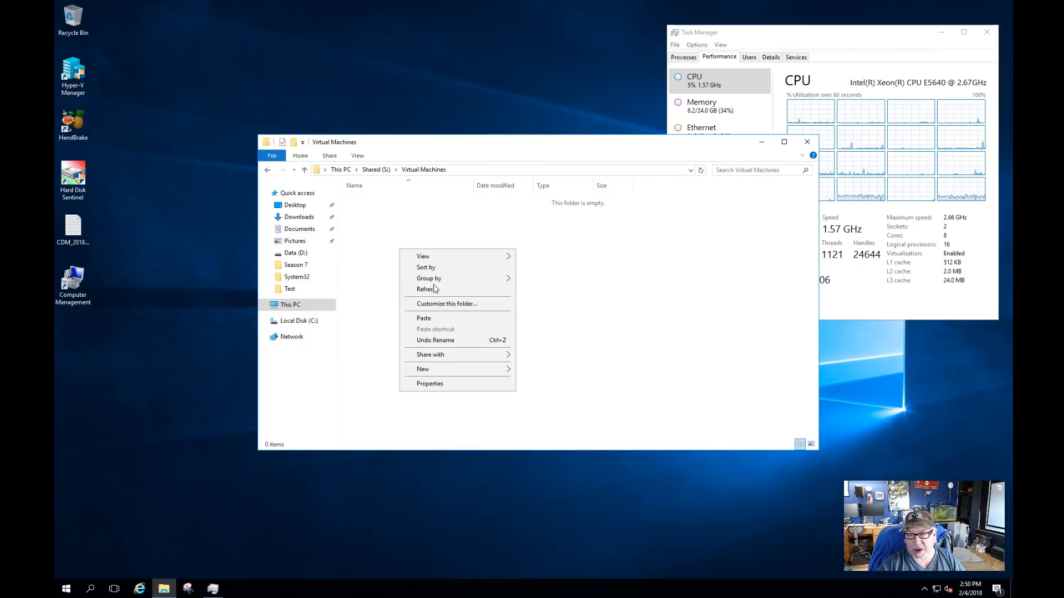
mouse_move(439, 370)
click(525, 371)
text(VHD)
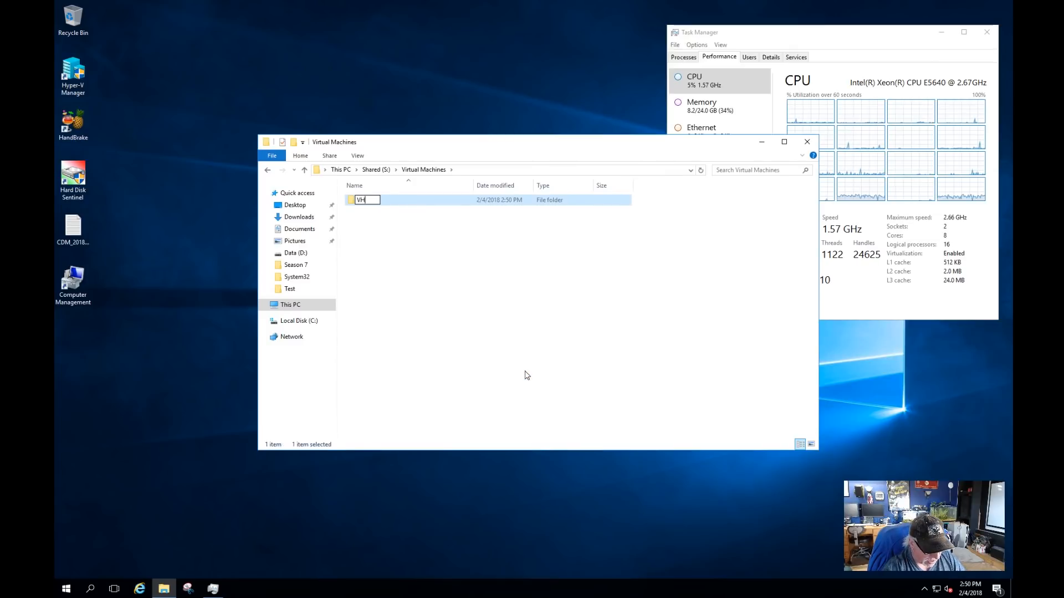
key(Return)
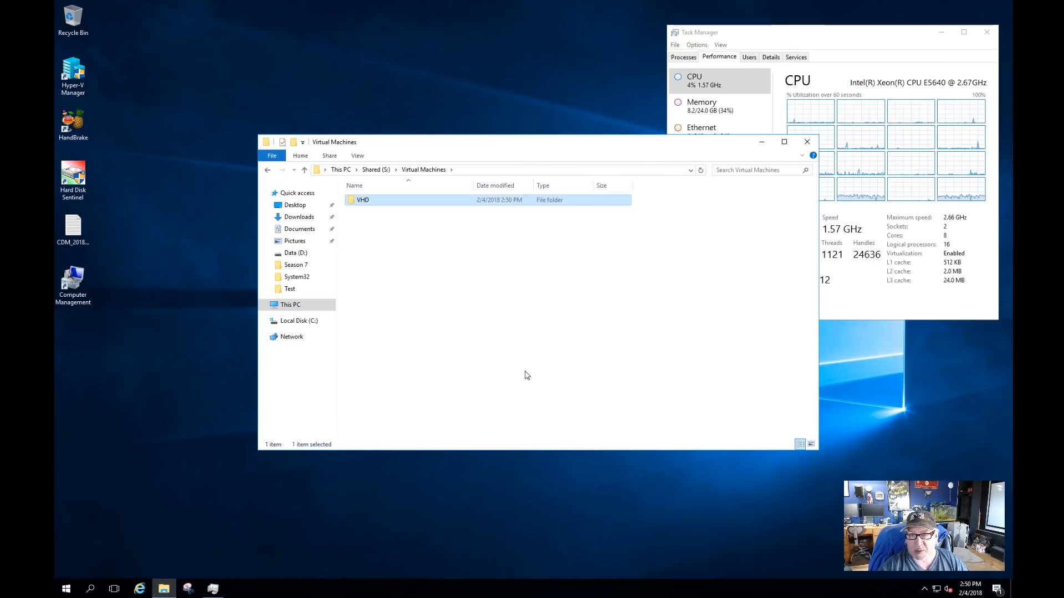
click(807, 142)
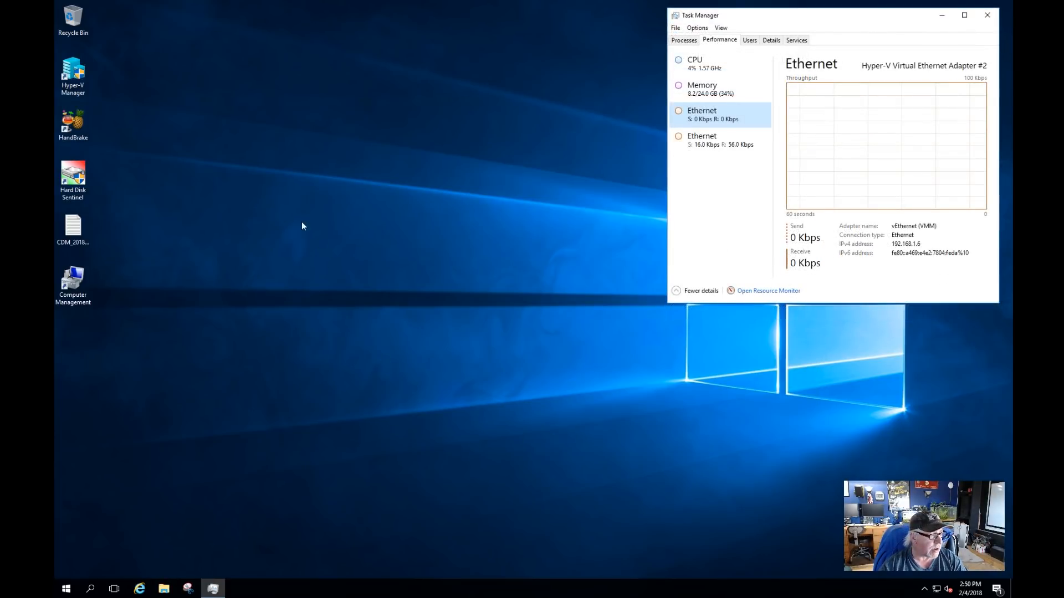
Open Hyper-V Manager and start a move of the WEB1 virtual machine, choosing to move the virtual machine's storage
double_click(78, 82)
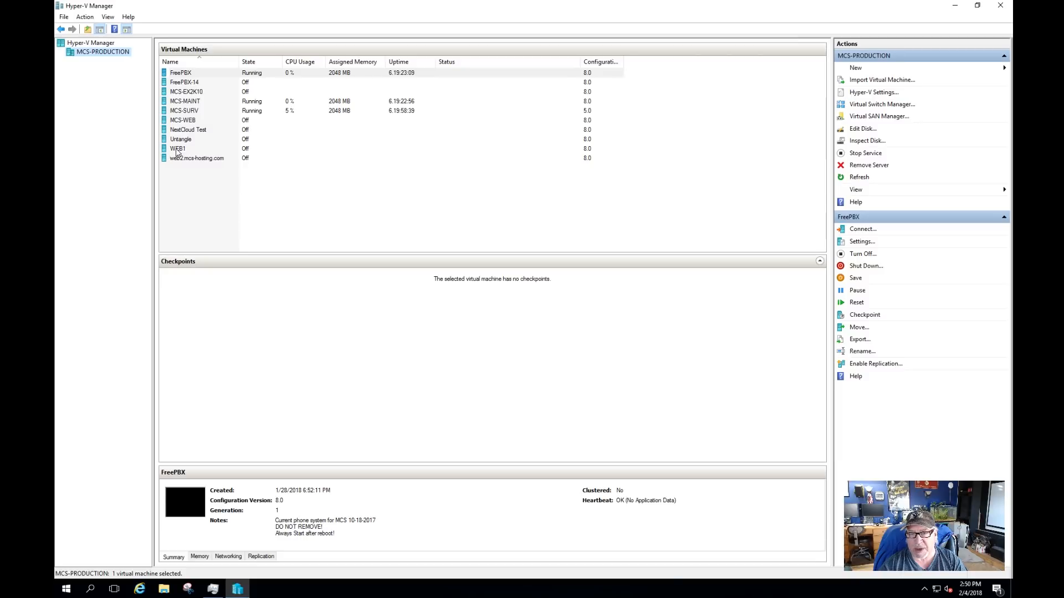
click(177, 150)
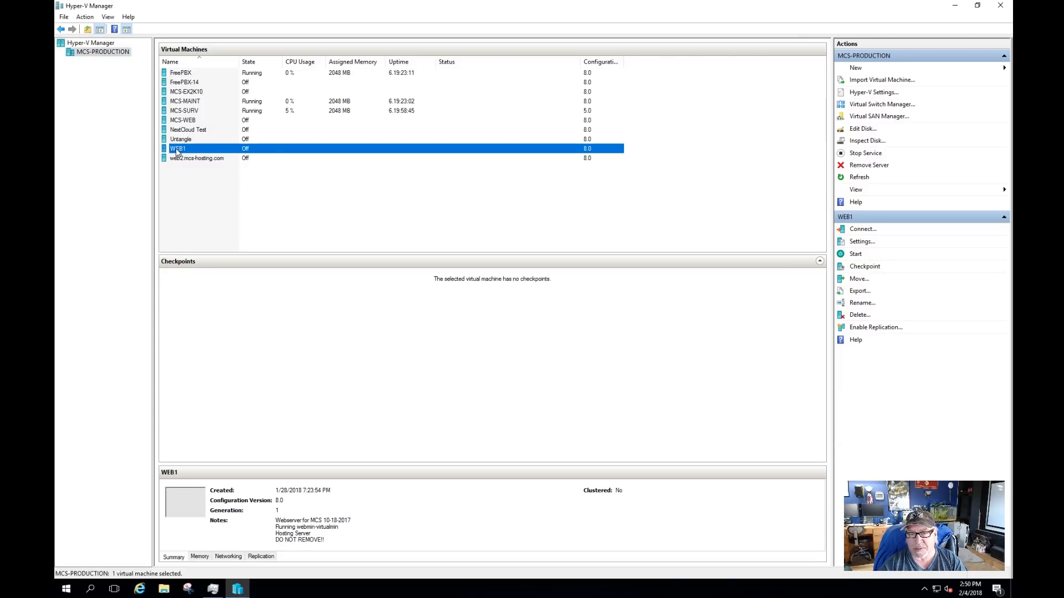
right_click(178, 152)
click(211, 210)
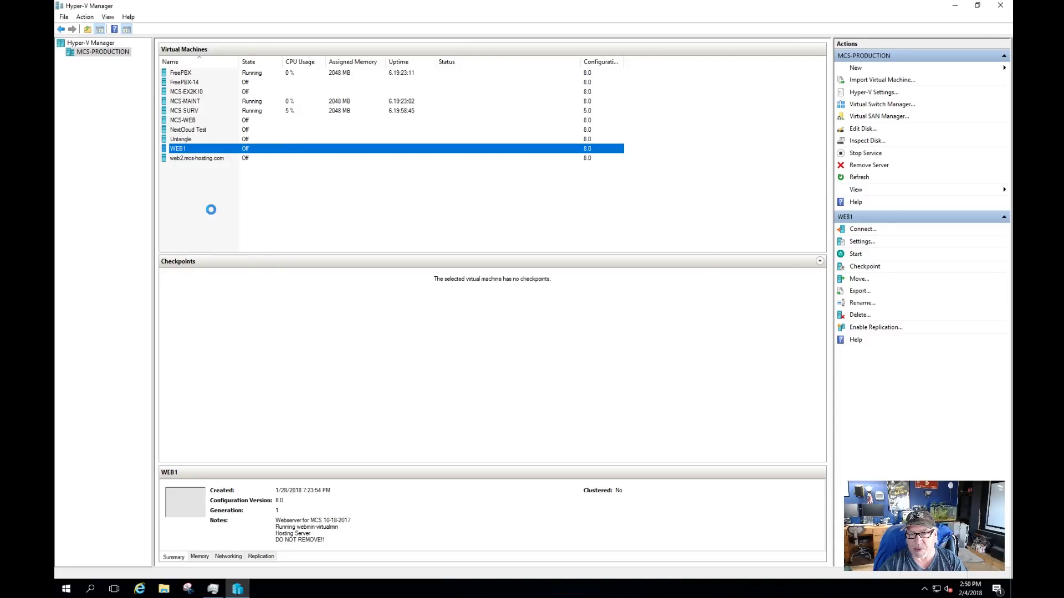
click(600, 407)
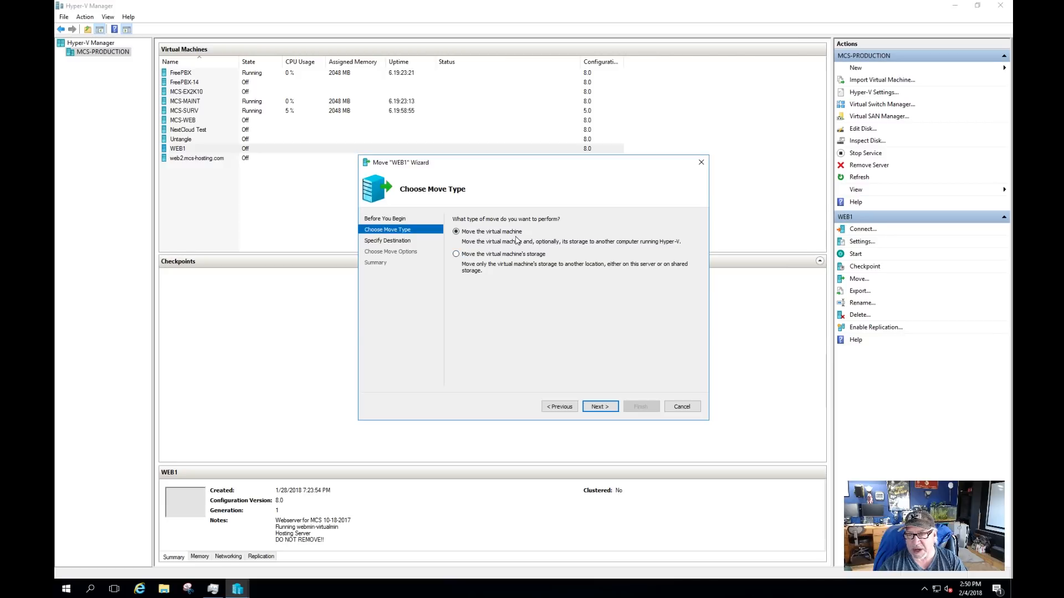
click(480, 255)
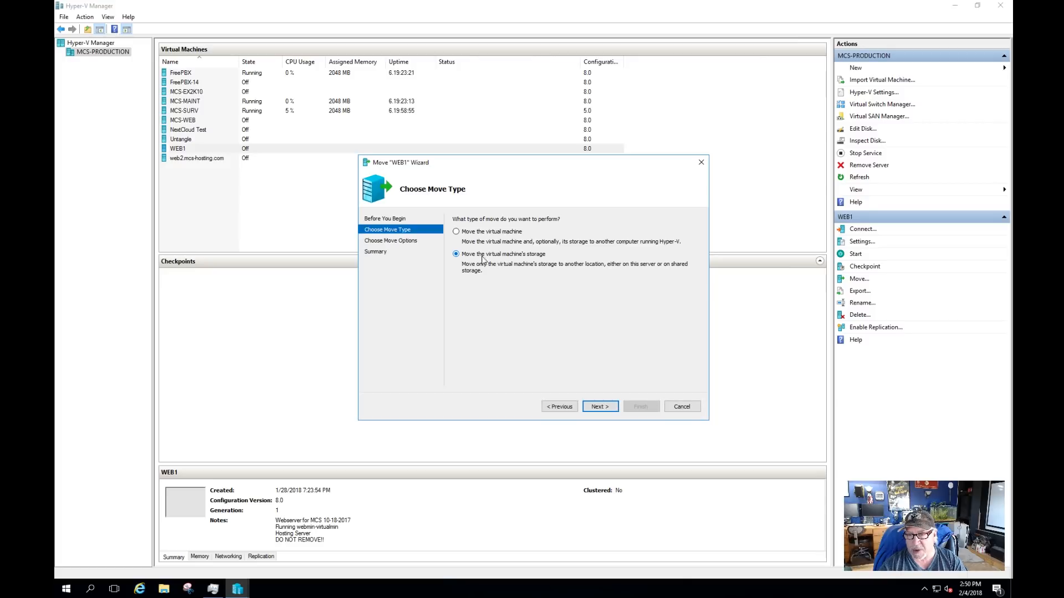
click(604, 407)
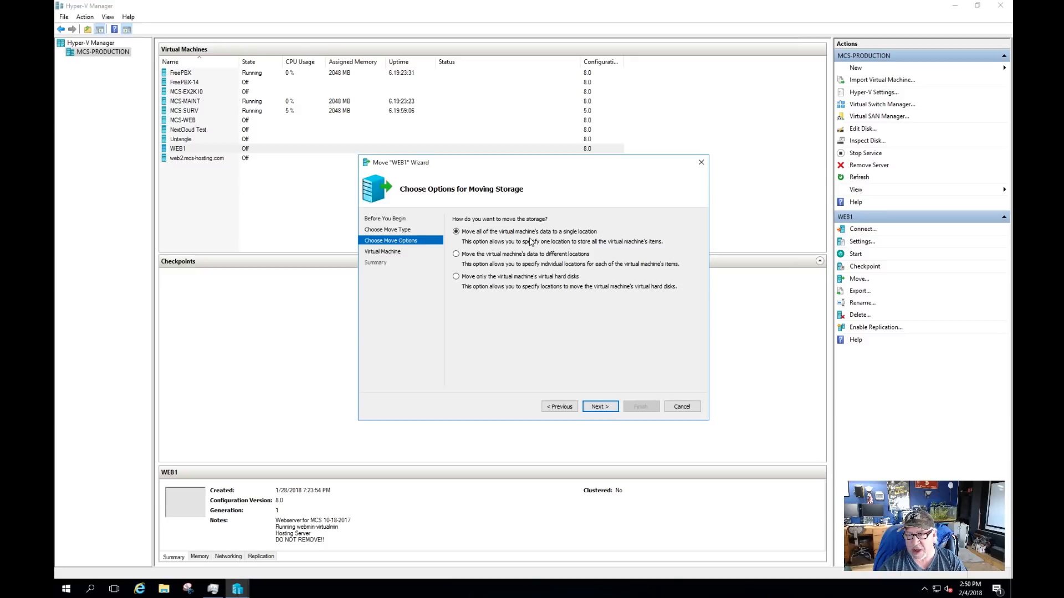
Move all of WEB1's data to the single location S:\Virtual Machines and run the move
click(601, 408)
click(676, 243)
double_click(527, 346)
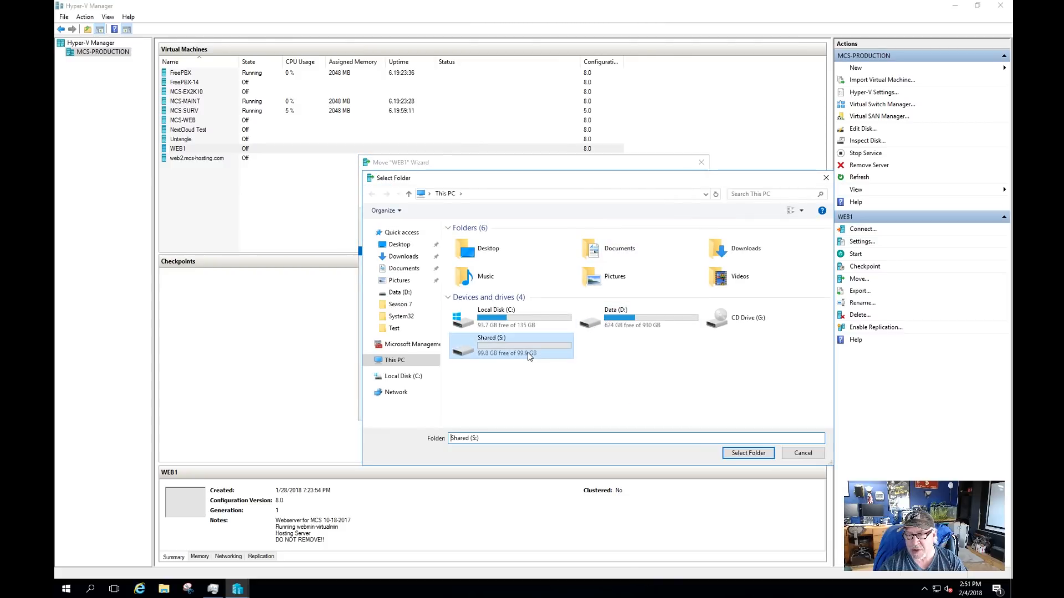
double_click(501, 249)
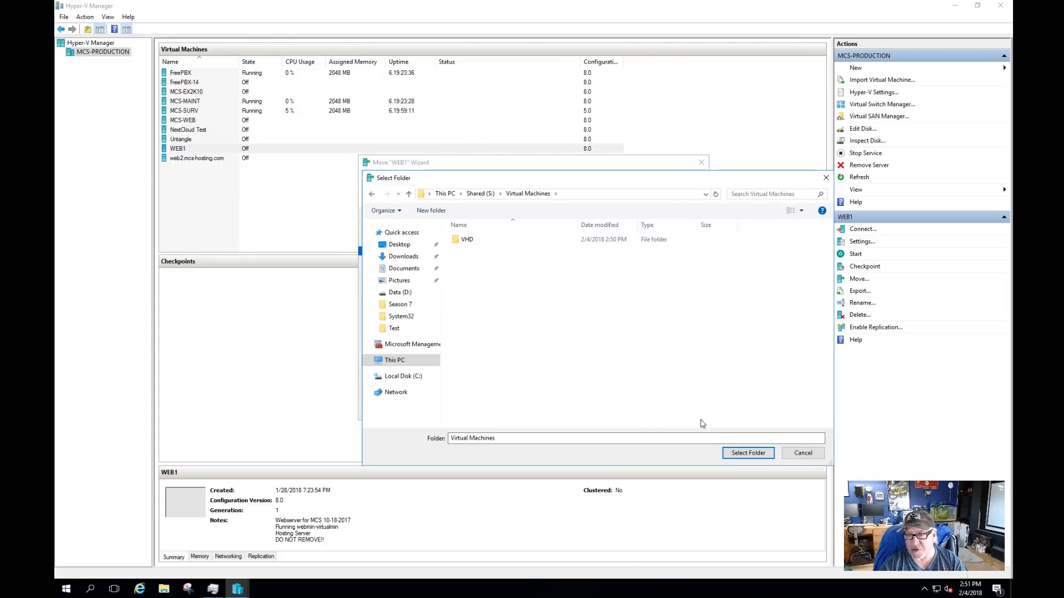
click(748, 453)
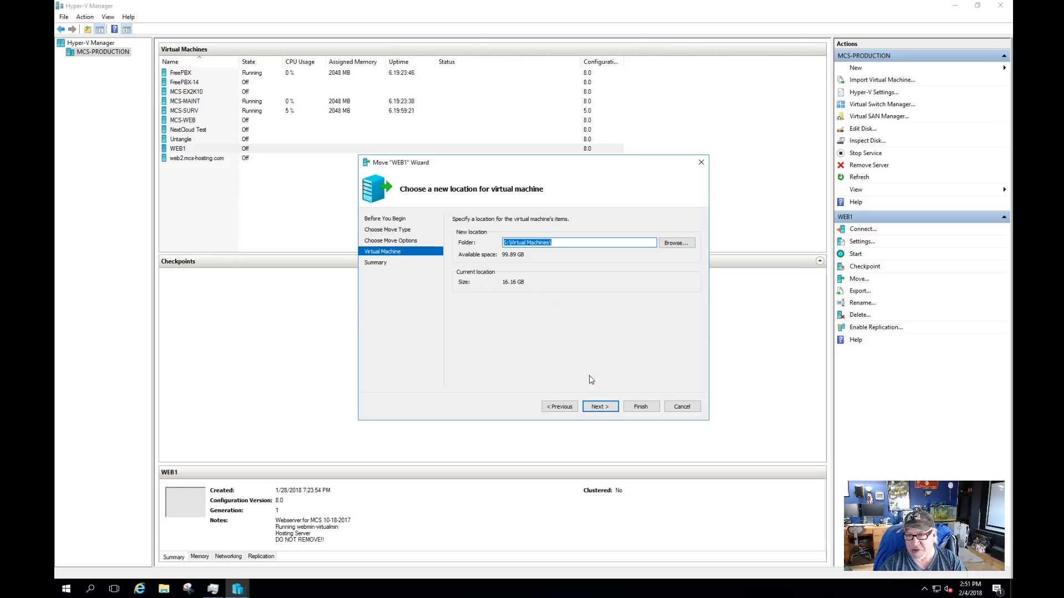
click(603, 407)
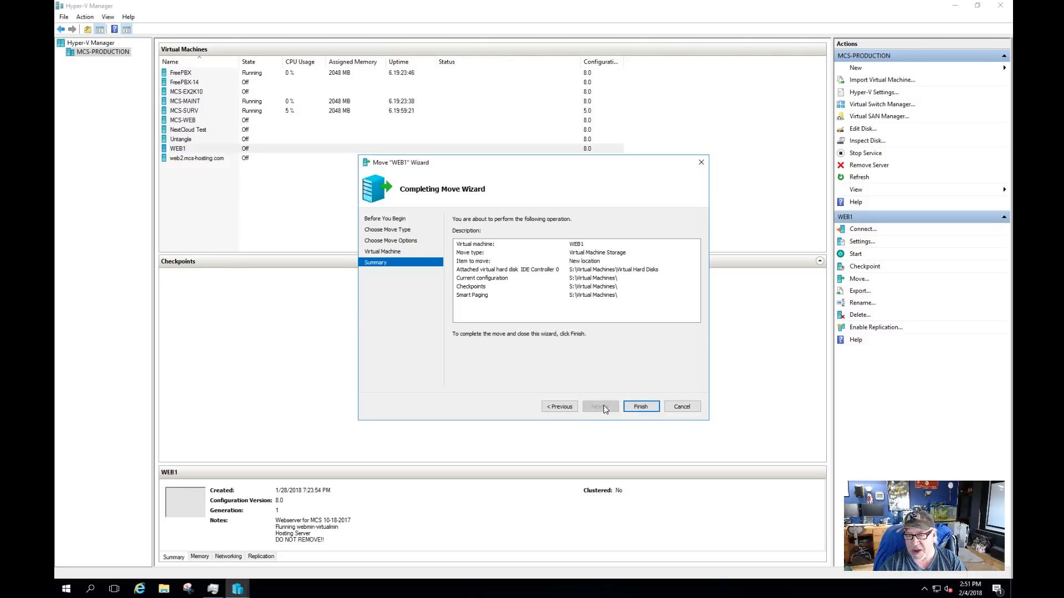
click(641, 407)
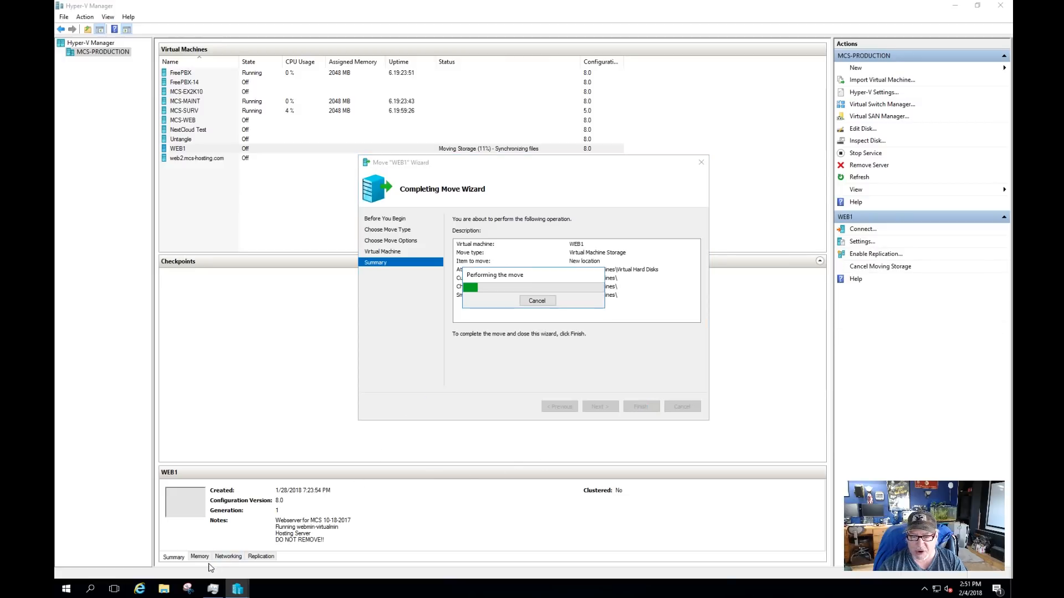
Check the Ethernet throughput in Task Manager and Production-LUN's iSCSI throughput, IOPS and latency in Synology Resource Monitor during the move
click(220, 591)
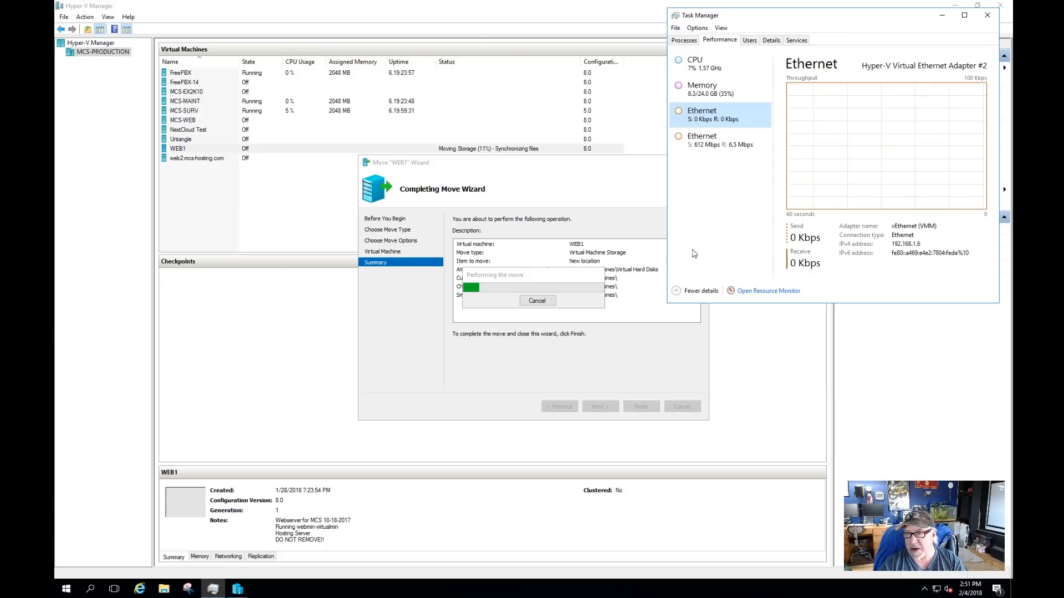
click(700, 147)
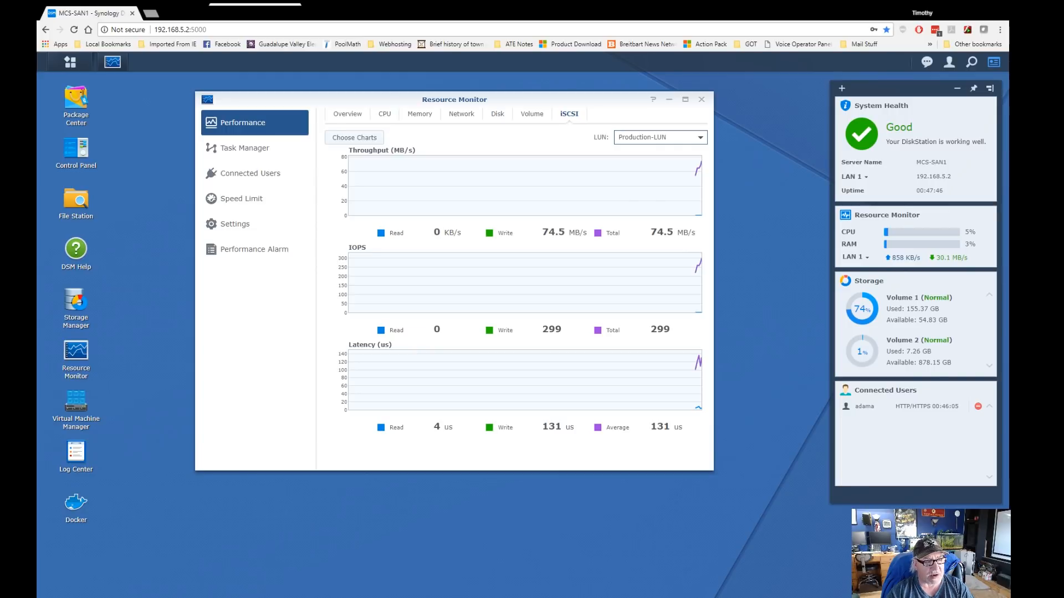
mouse_move(695, 186)
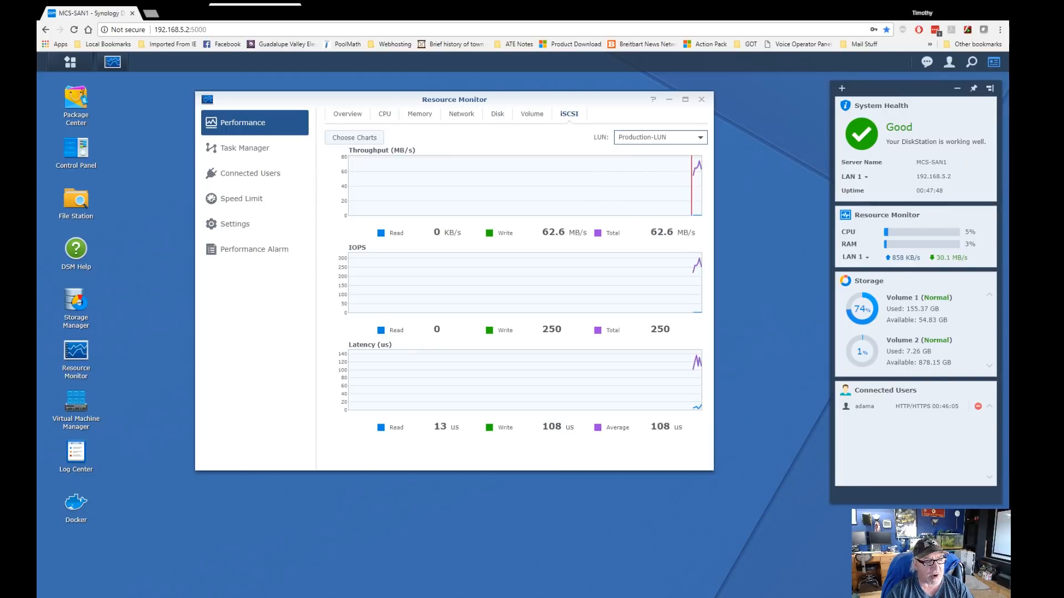
mouse_move(697, 283)
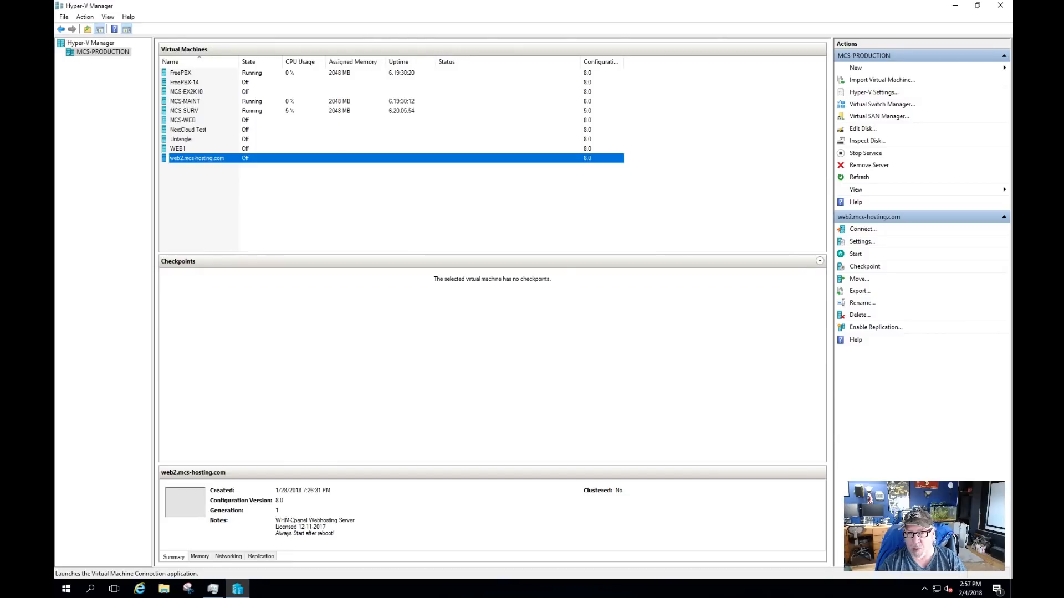
Examine the virtual hard disk path and Smart Paging file location in the settings of the web2.mcs-hosting.com virtual machine
click(178, 148)
click(187, 159)
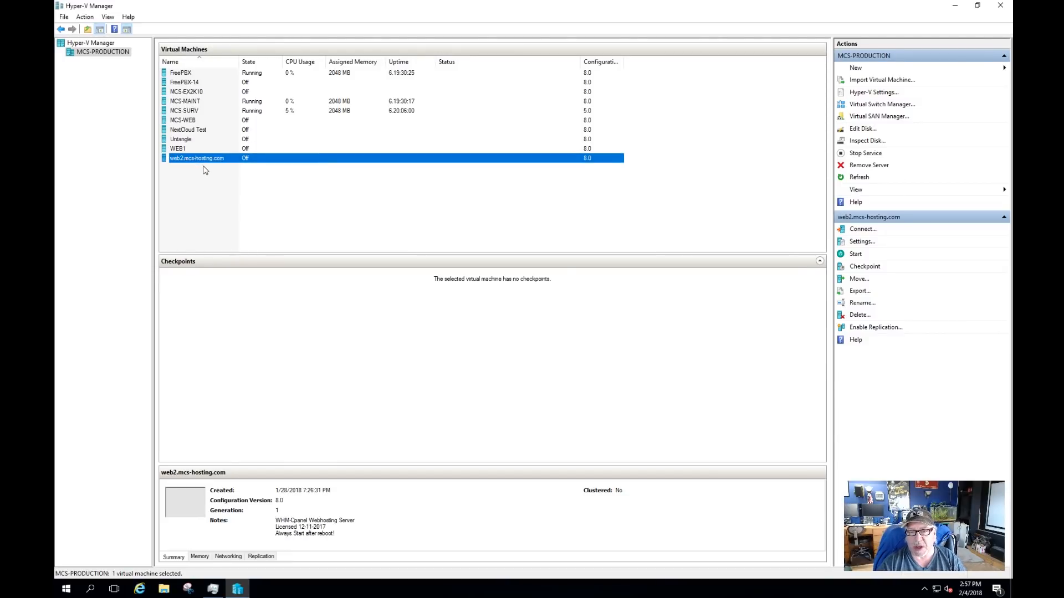
right_click(198, 164)
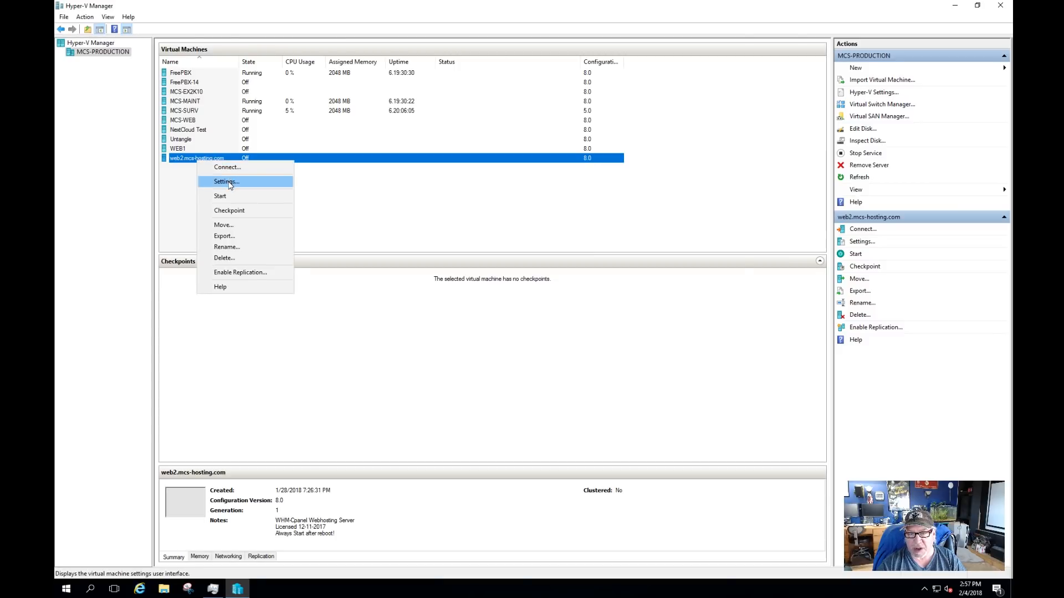
click(227, 181)
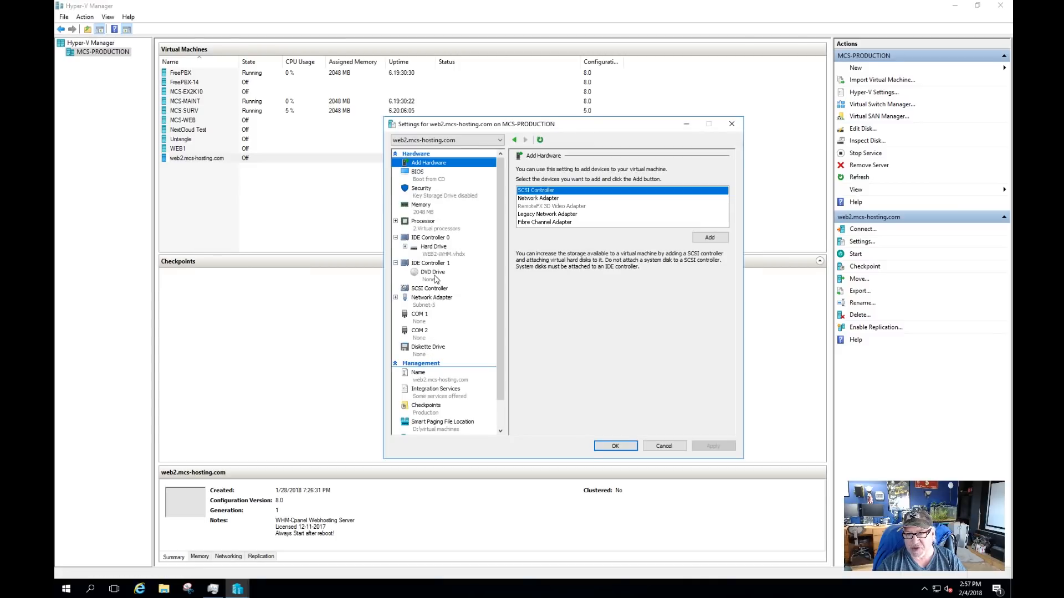
click(433, 248)
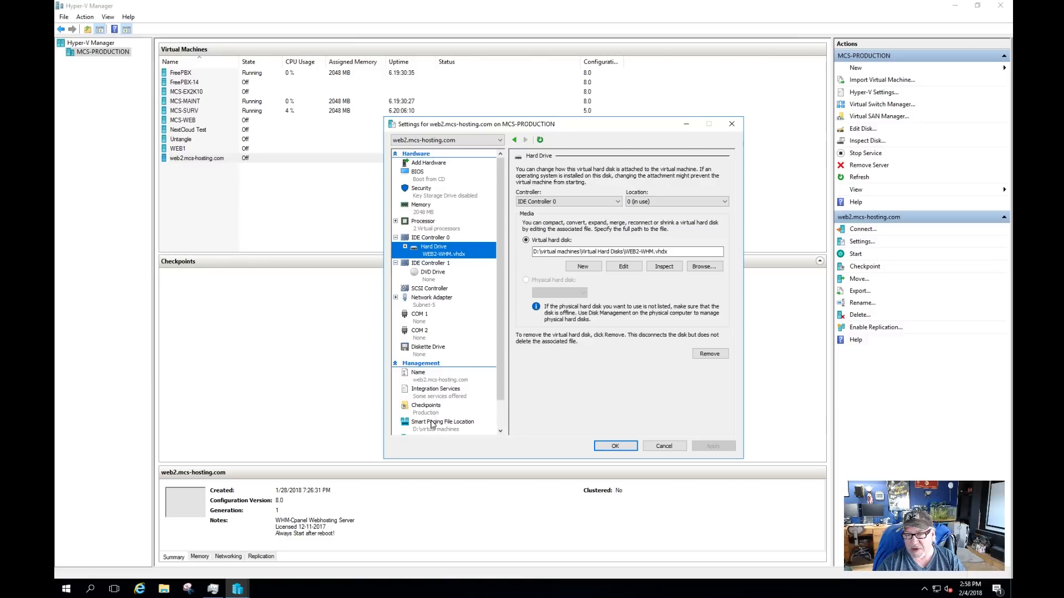
click(436, 424)
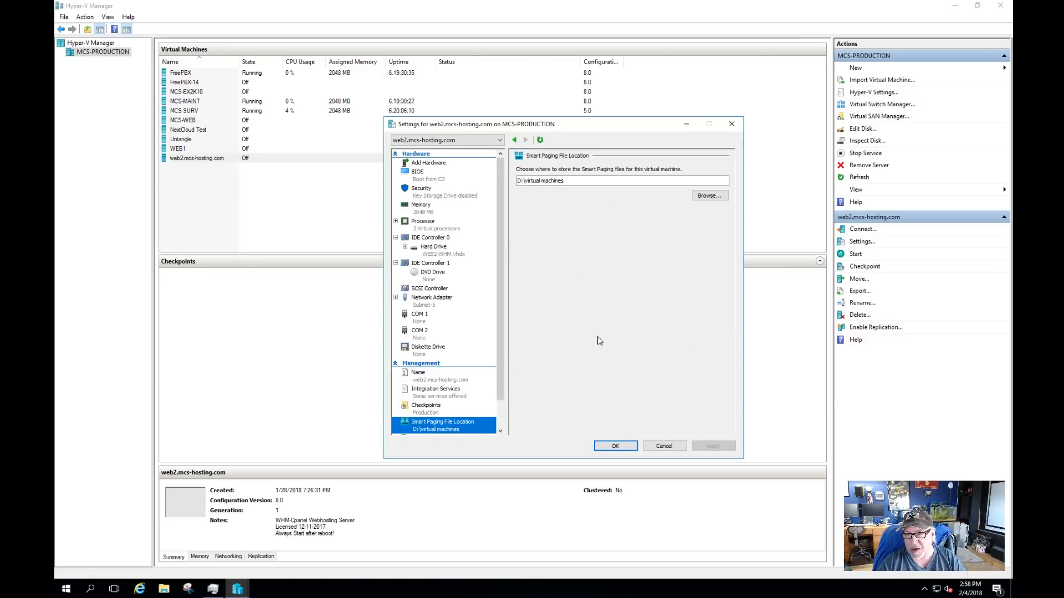
Close the settings and start a storage move of the web2.mcs-hosting.com virtual machine, sending all its data to a single location
click(669, 451)
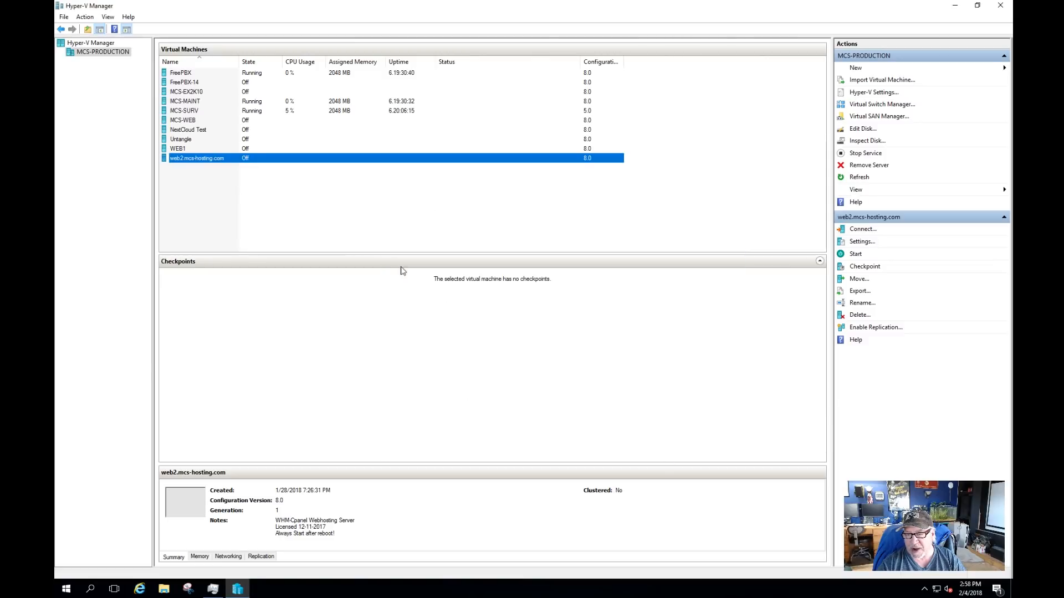
right_click(201, 164)
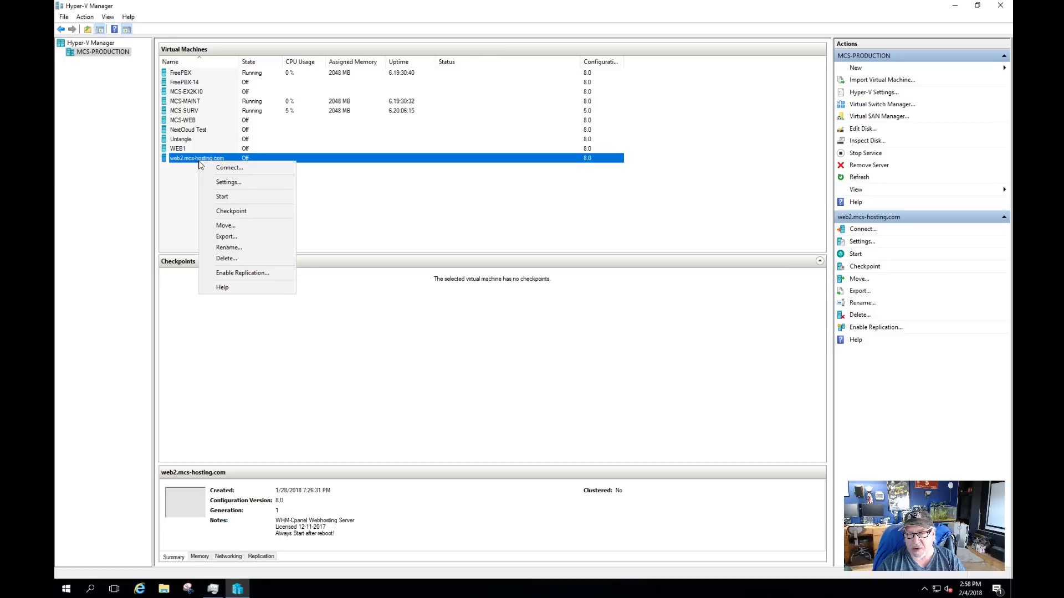
click(234, 223)
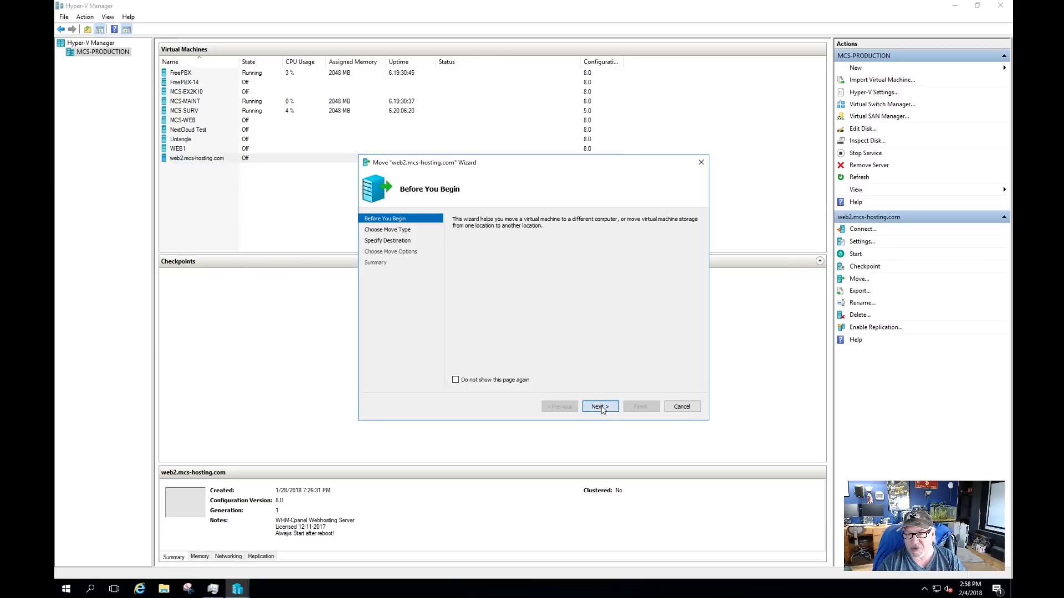
click(601, 407)
click(456, 253)
click(601, 406)
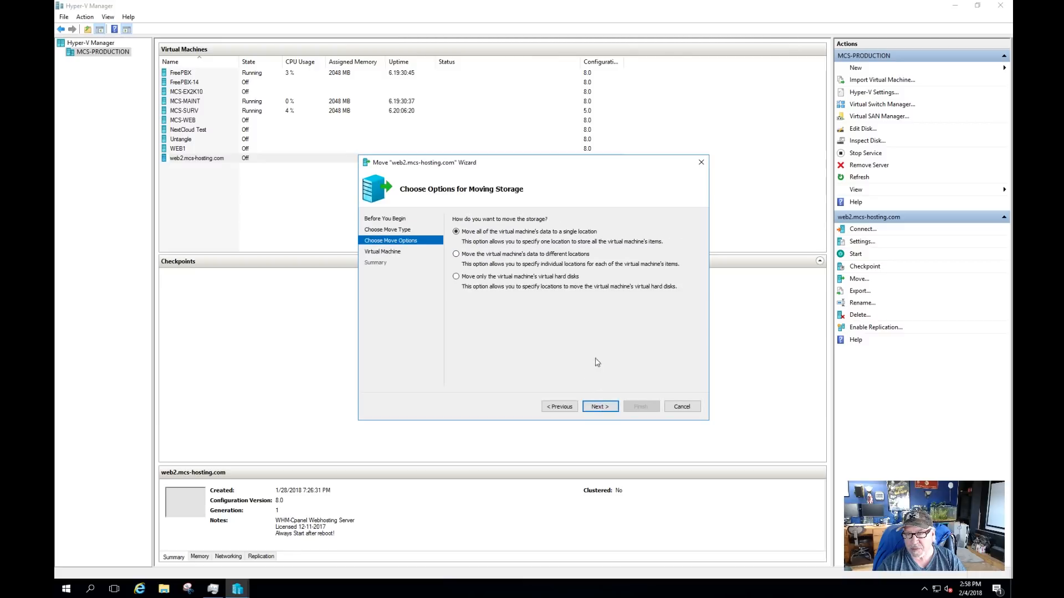
click(600, 406)
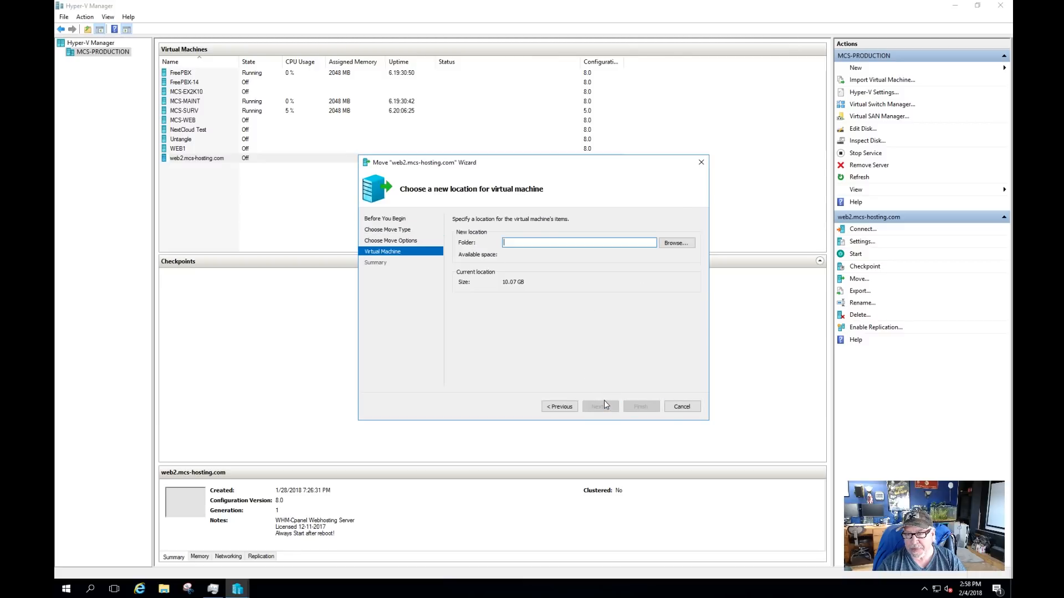
click(559, 406)
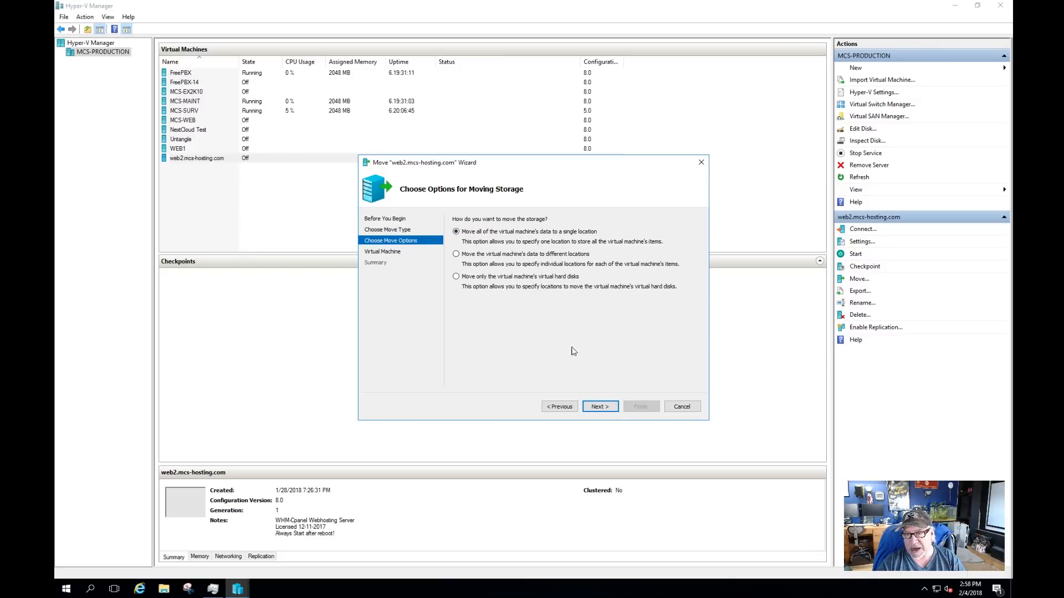
click(600, 406)
Choose S:\Virtual Machines as the new location for web2.mcs-hosting.com and run the move
click(676, 243)
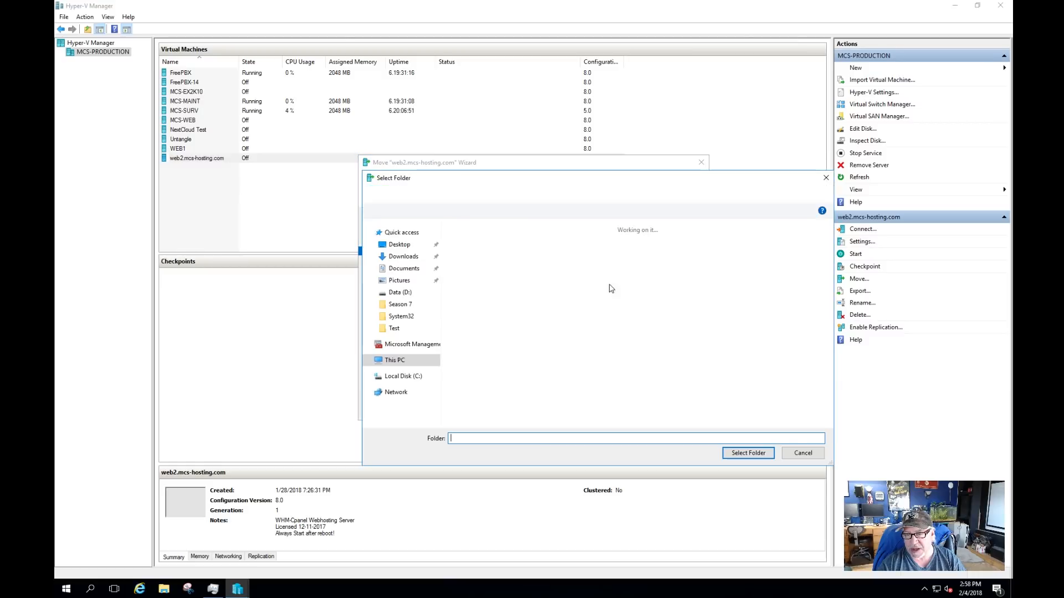
double_click(515, 345)
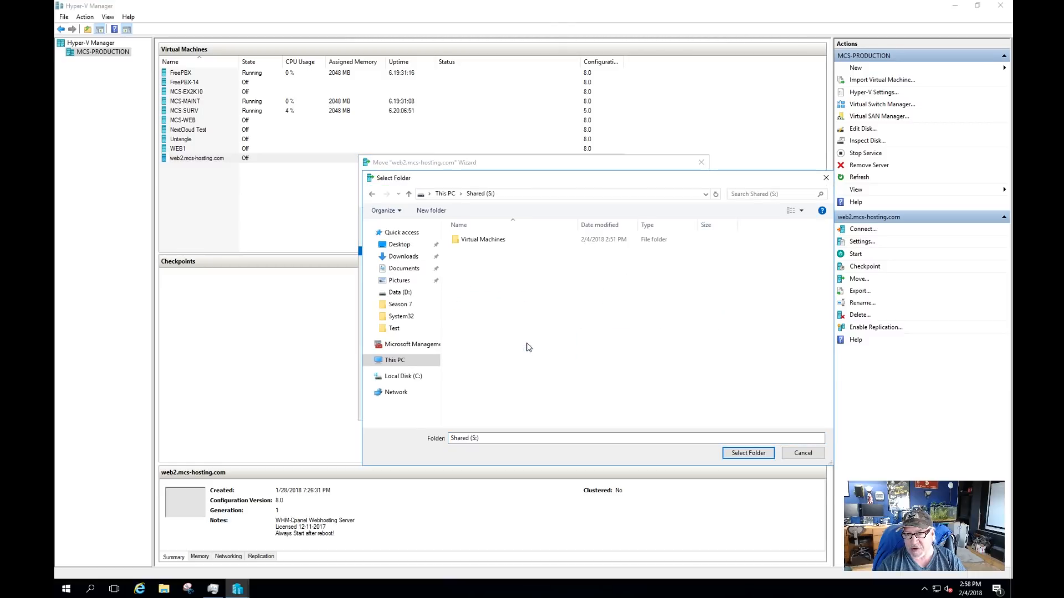
double_click(492, 241)
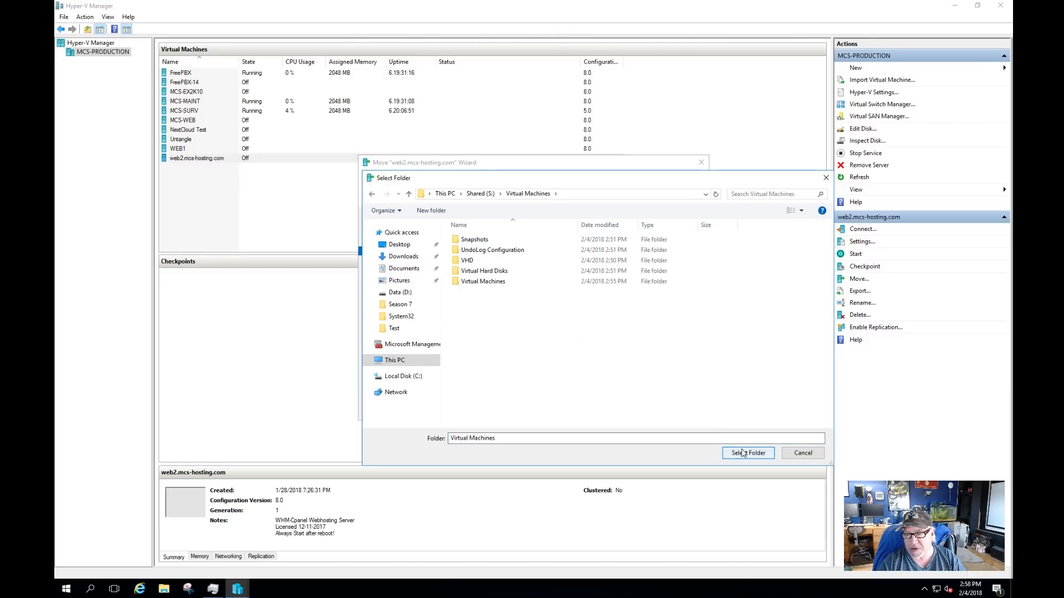
click(743, 454)
click(604, 410)
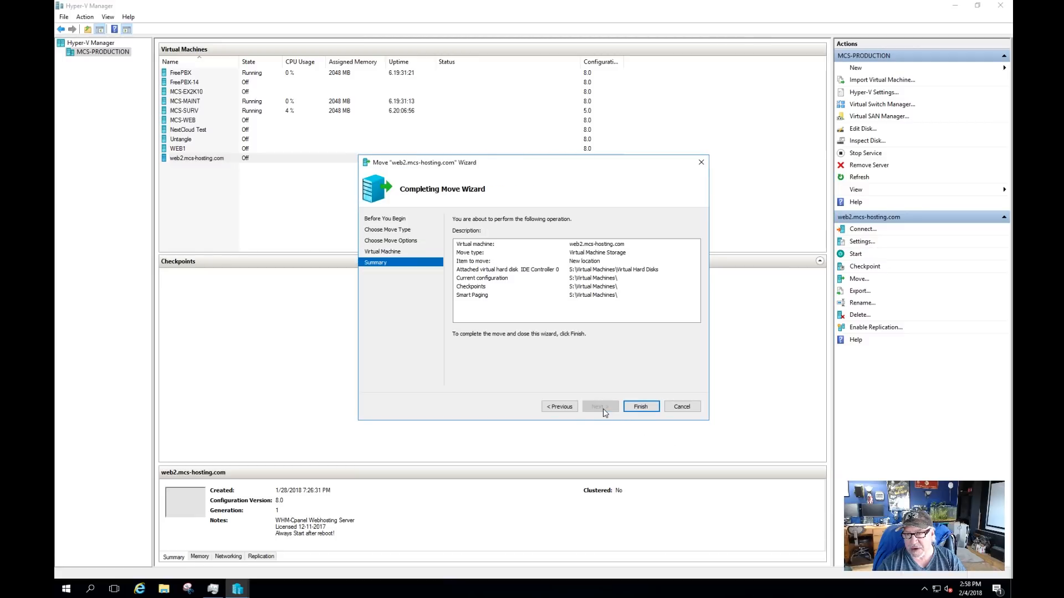
click(640, 408)
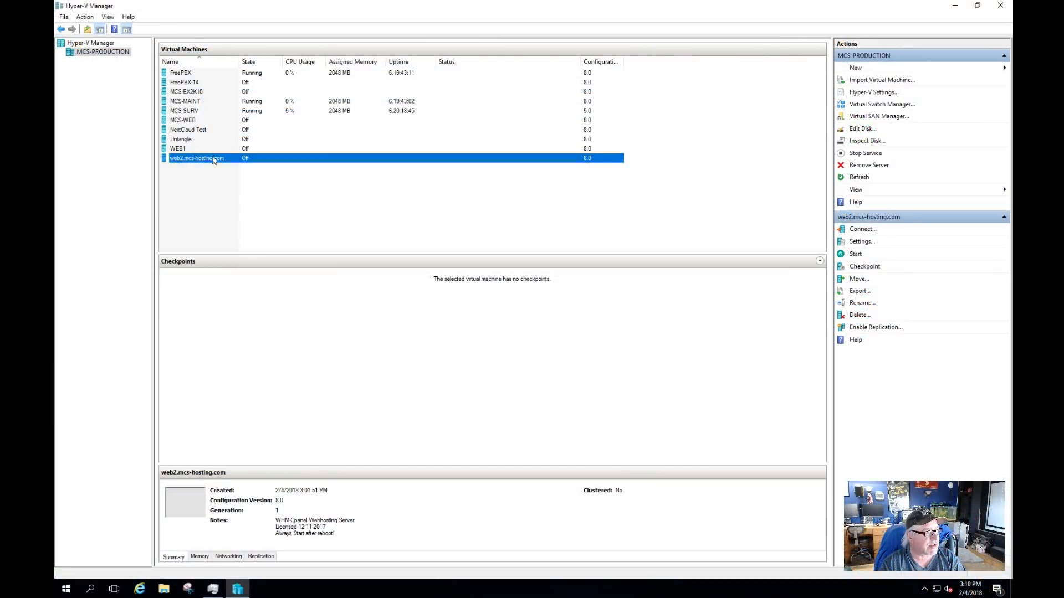
Check the virtual hard disk path and Smart Paging file location in the settings of web2.mcs-hosting.com, and close them unchanged
right_click(210, 161)
click(239, 178)
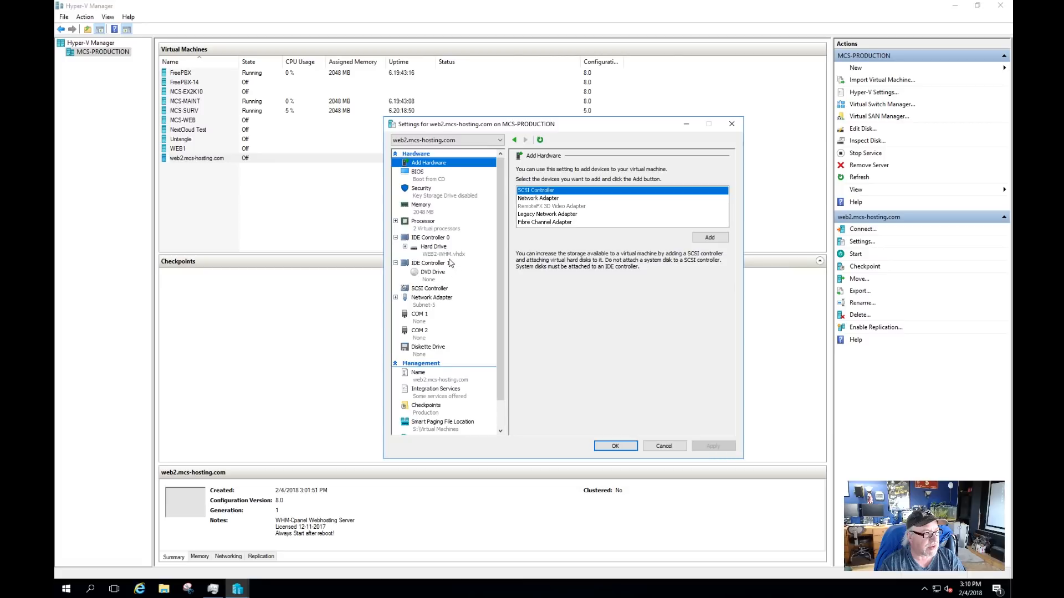
click(483, 254)
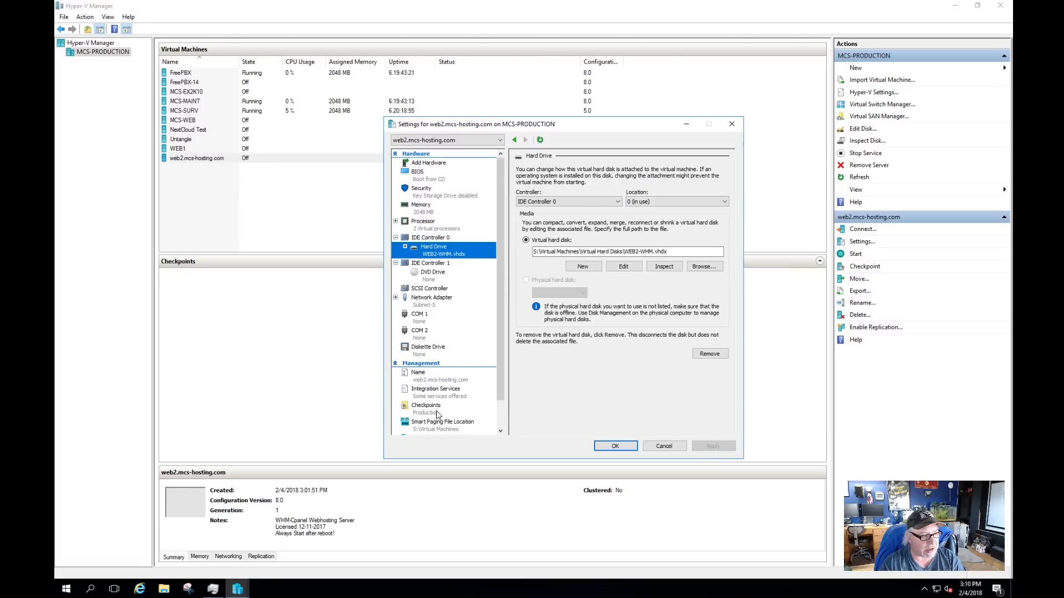
click(437, 426)
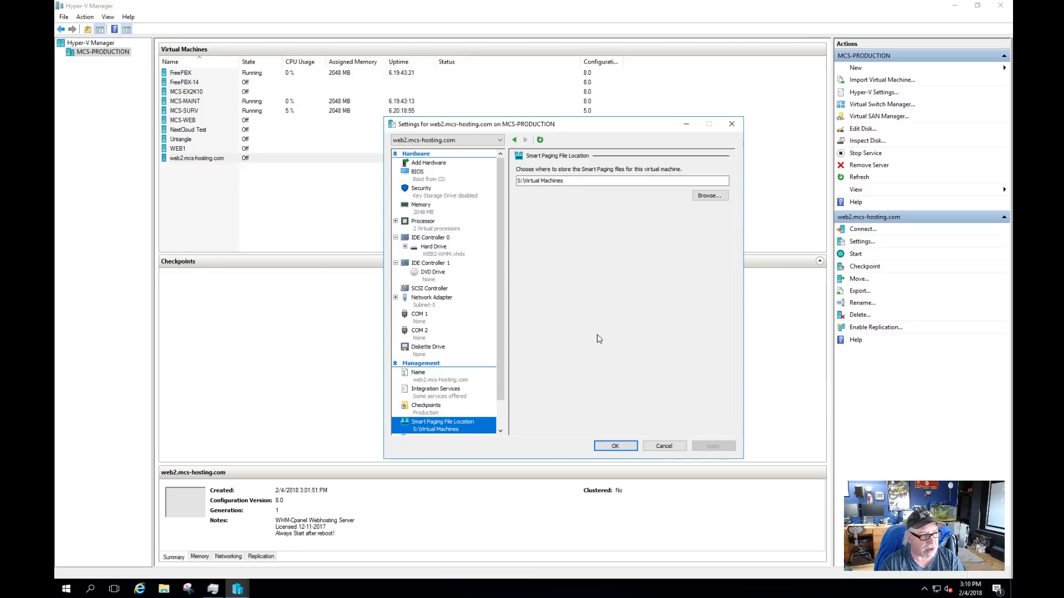
click(665, 448)
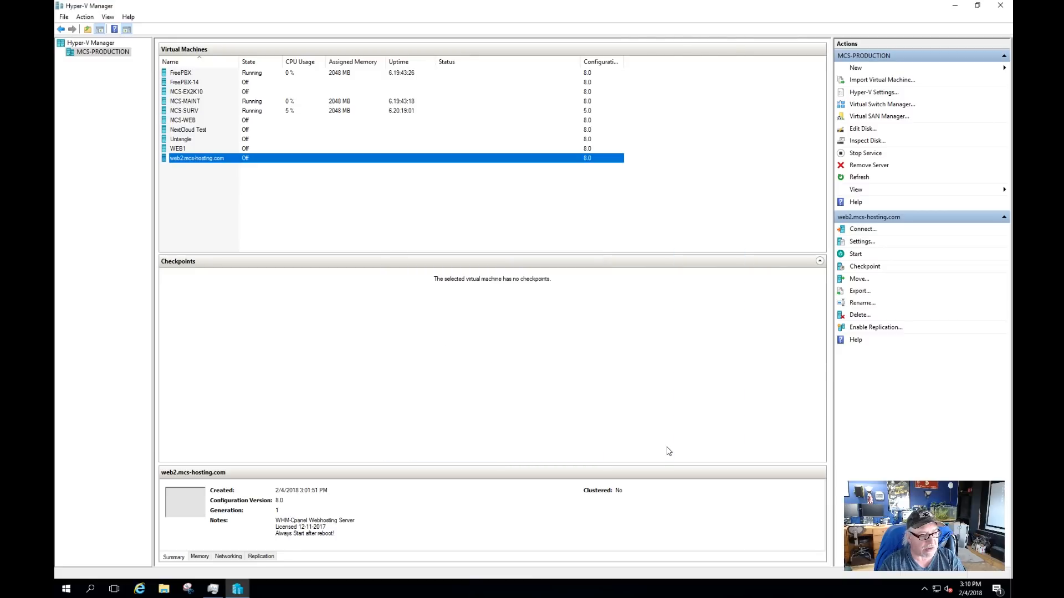
Connect to the web2.mcs-hosting.com virtual machine, start it and enter root as the login name at its console
double_click(198, 159)
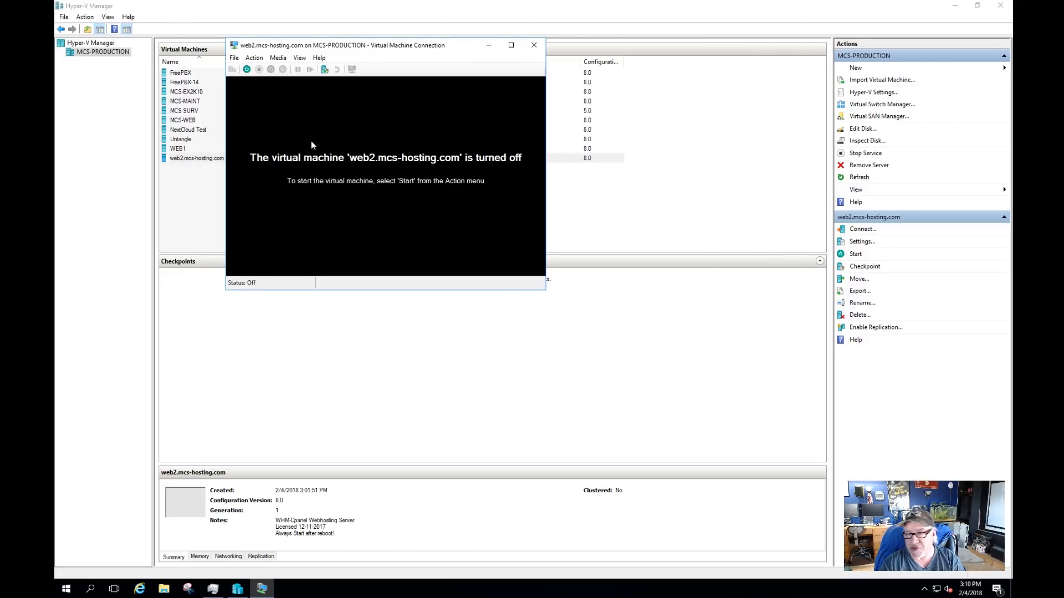
click(247, 70)
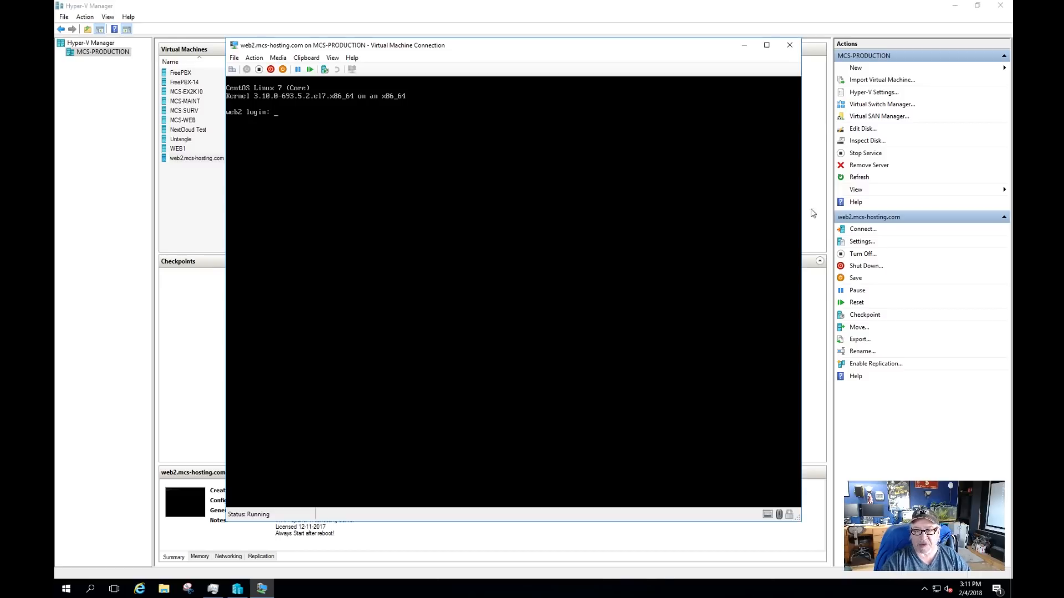
text(oot)
key(Return)
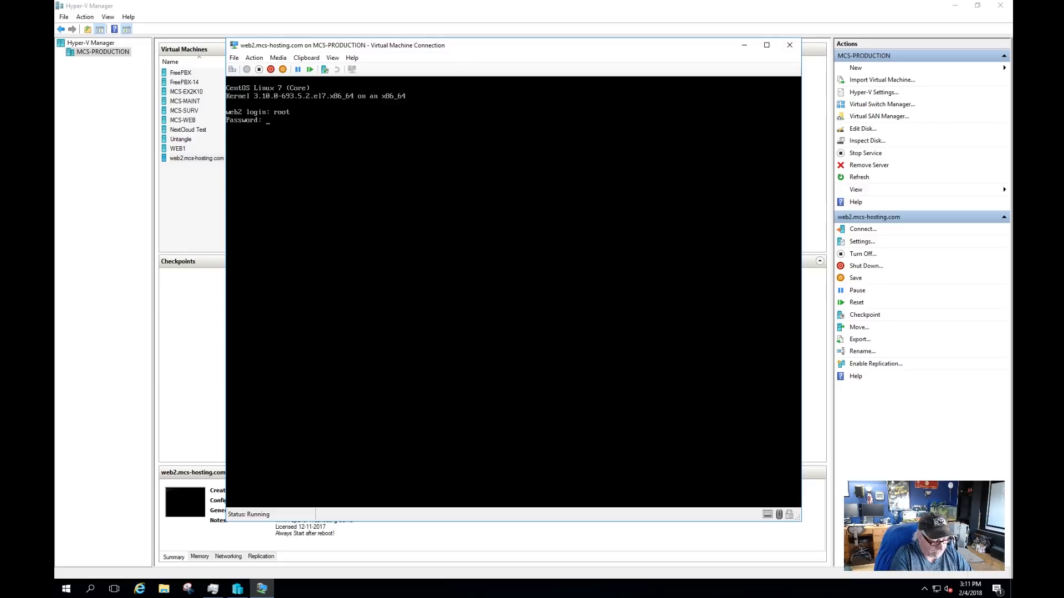
Check the network configuration with ifconfig in the web2 console, log out and close the virtual machine connection
text(ifconfig)
key(Return)
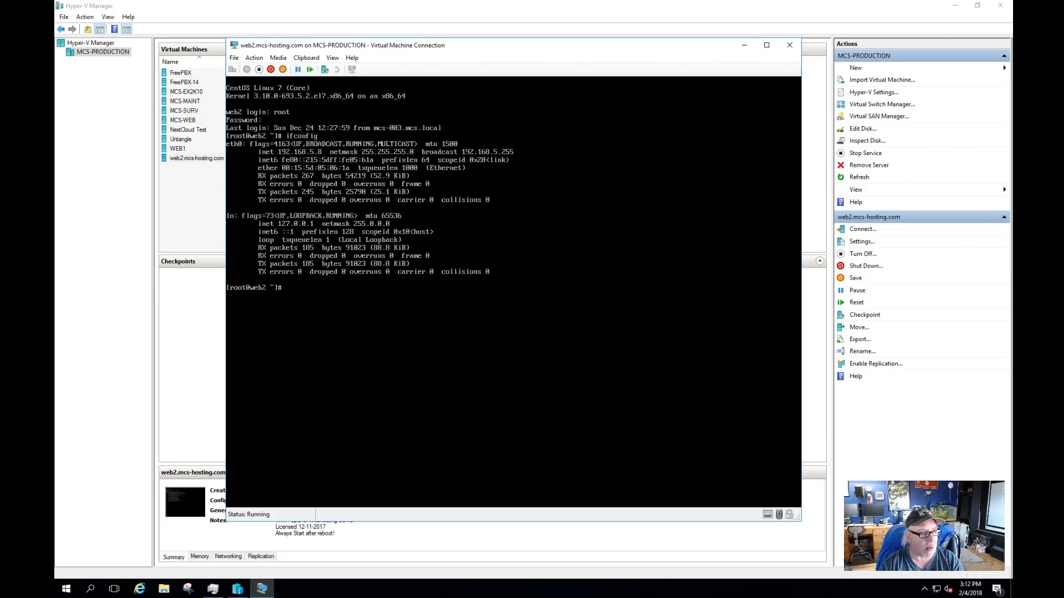
text(l)
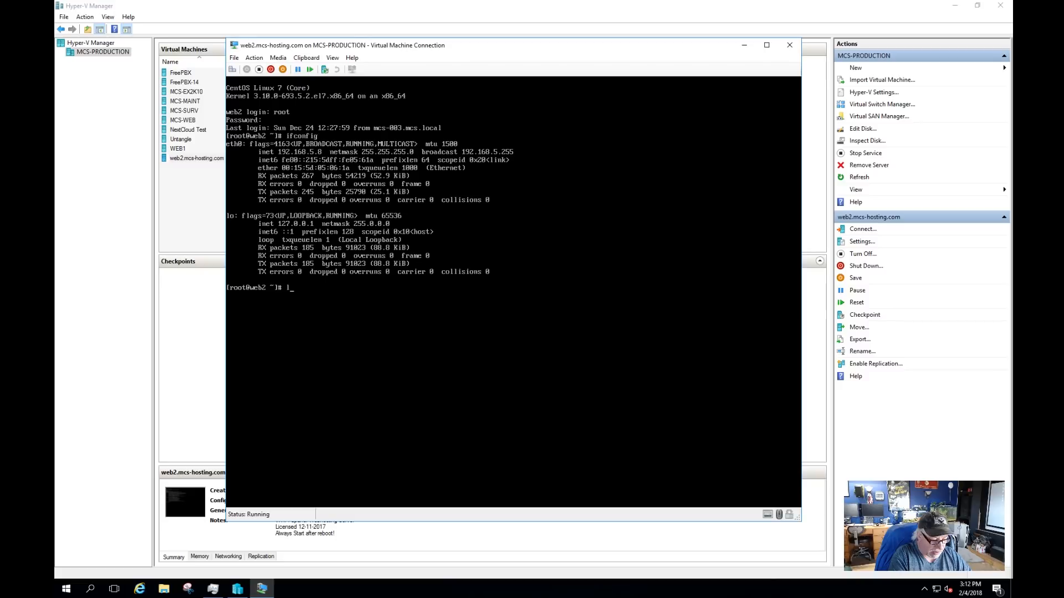
text(ogout)
key(Return)
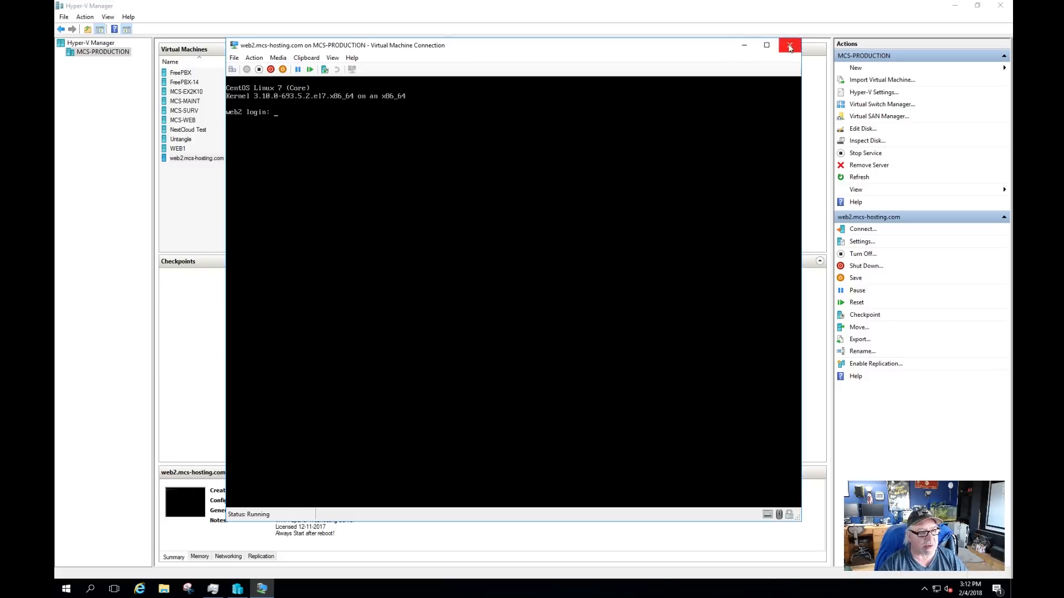
click(789, 44)
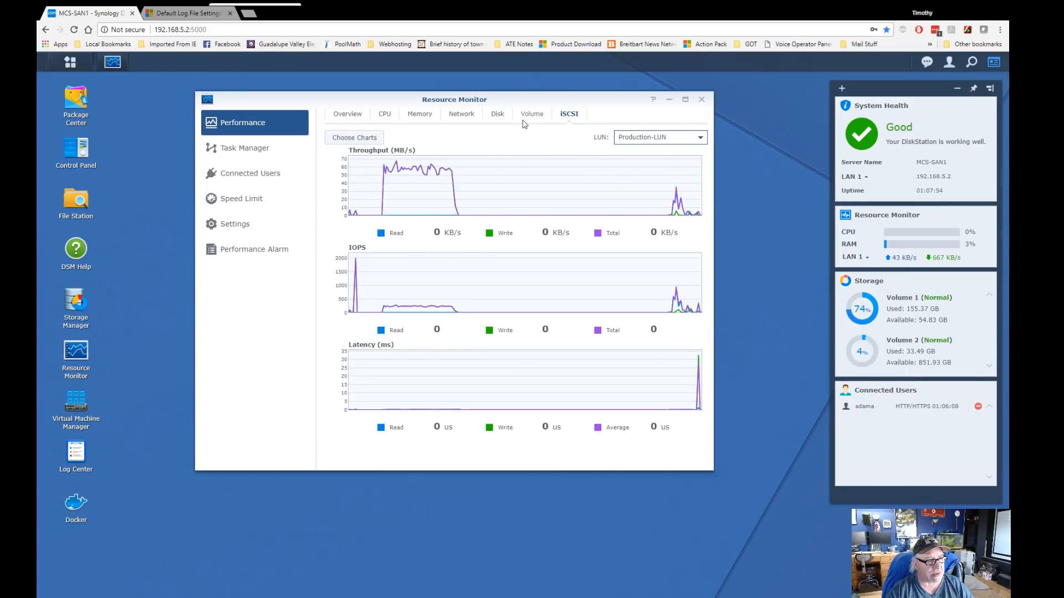
View the iSCSI throughput, IOPS and latency charts of the HyperV LUN and Production-LUN in Synology Resource Monitor
click(700, 138)
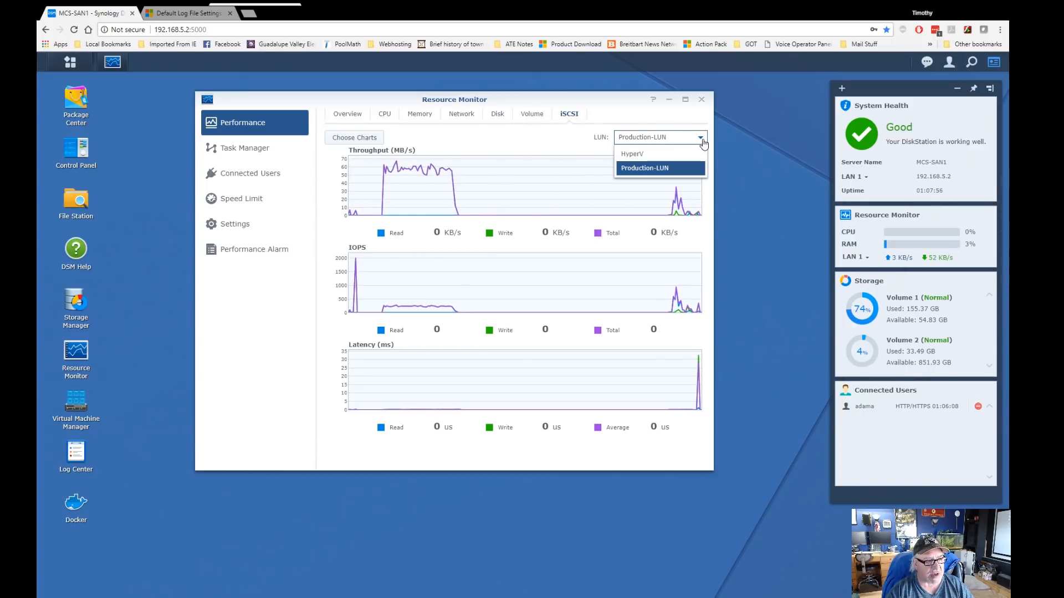
click(663, 155)
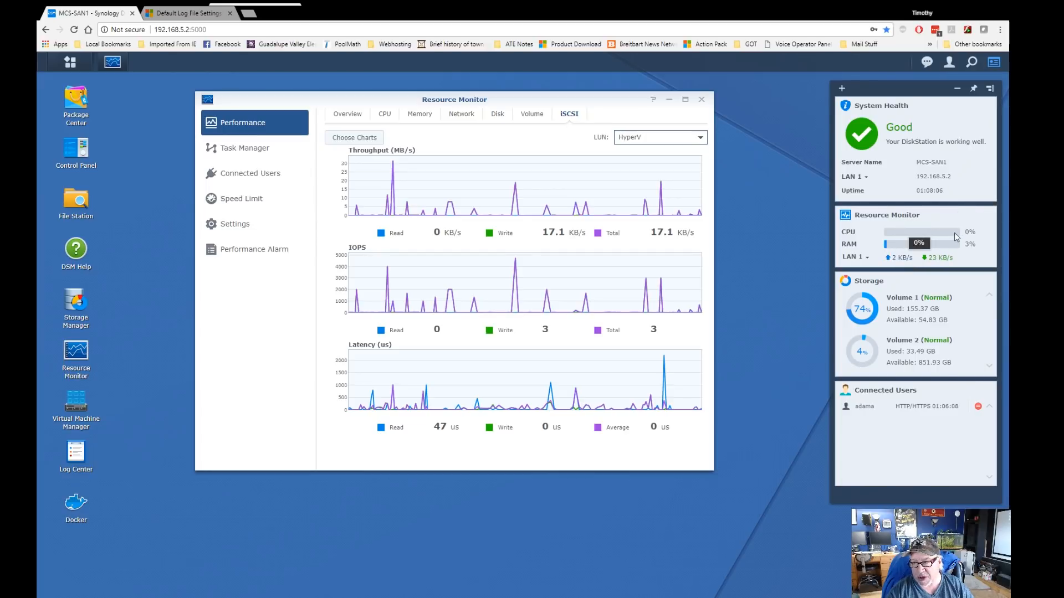
click(699, 139)
click(685, 167)
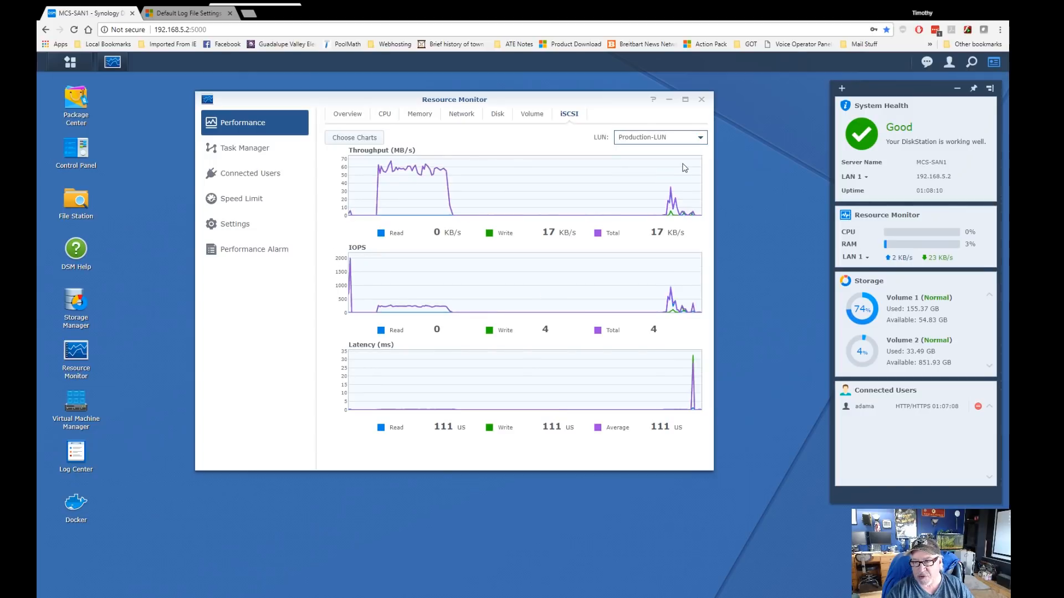